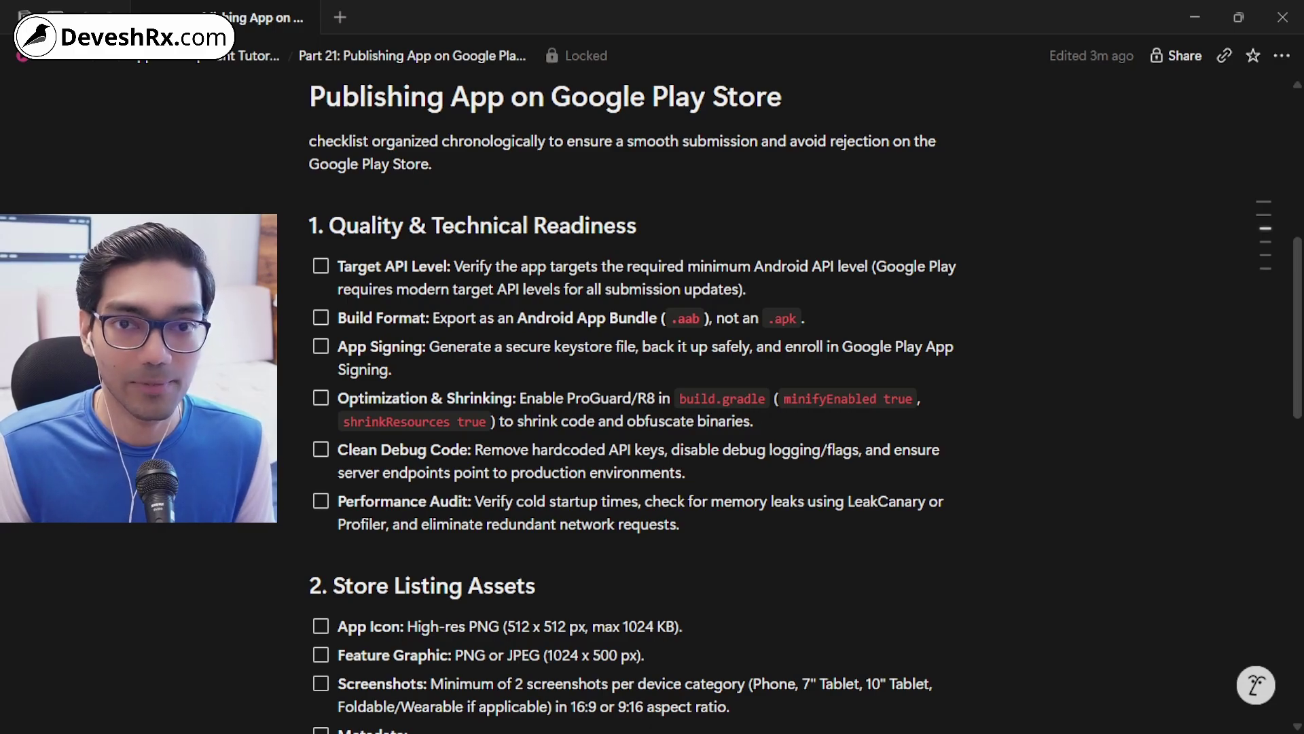
Read through the Google Play publishing checklist, from Quality & Technical Readiness down to Testing & Release Management
{"action": "scroll", "coordinate": [632, 408], "scroll_direction": "up", "scroll_amount": 1}
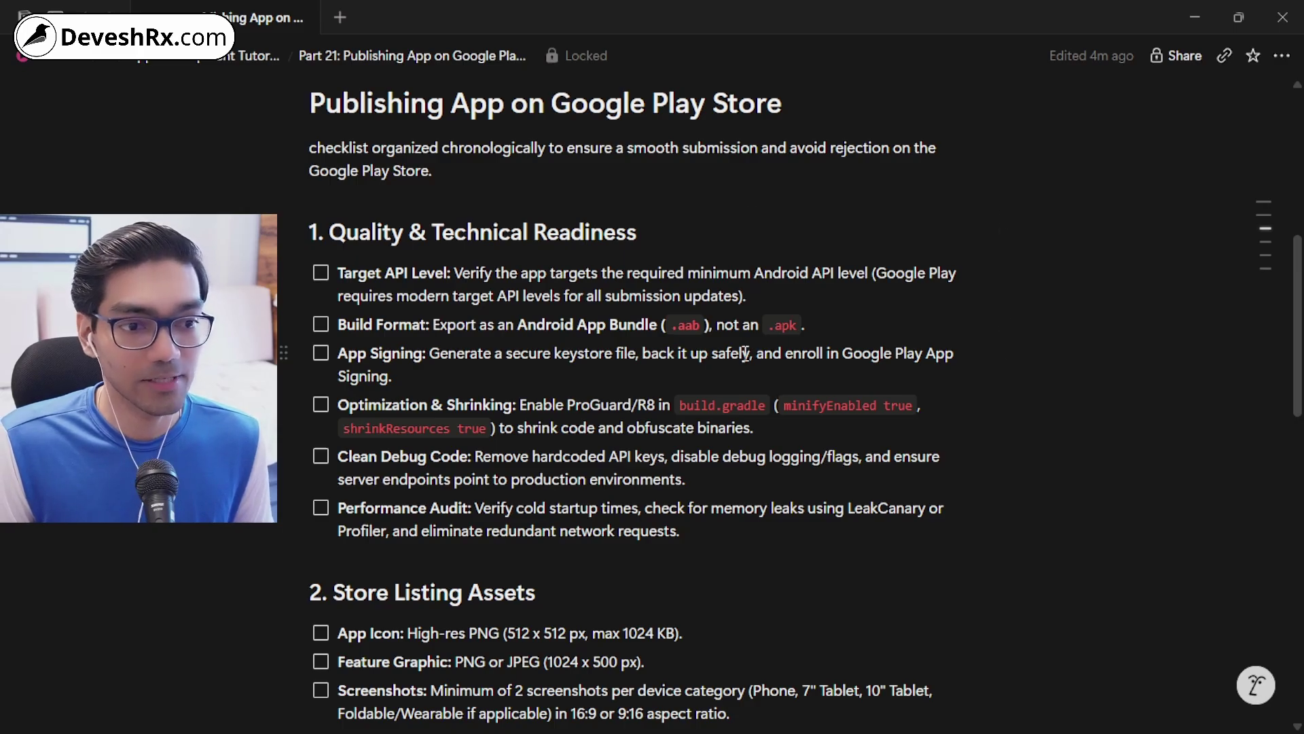
{"action": "scroll", "coordinate": [745, 353], "scroll_direction": "down", "scroll_amount": 2}
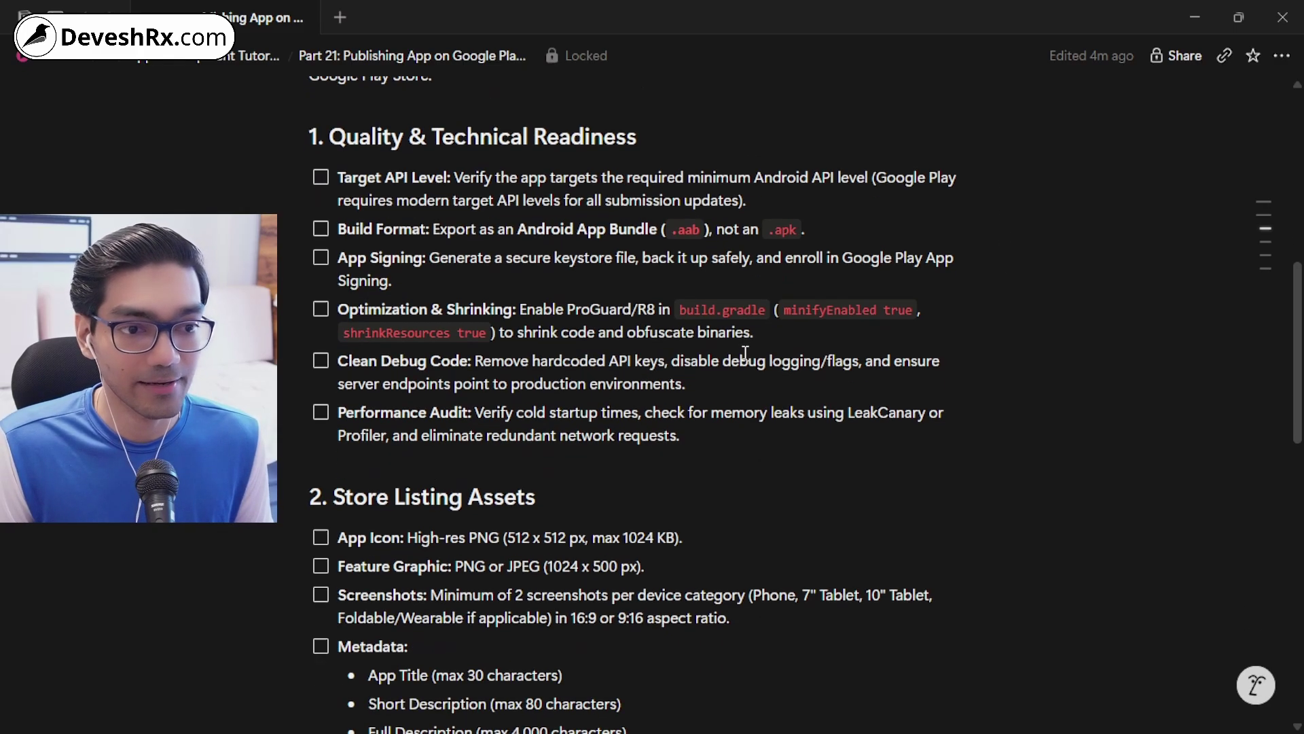
{"action": "scroll", "coordinate": [746, 353], "scroll_direction": "down", "scroll_amount": 4}
{"action": "scroll", "coordinate": [745, 353], "scroll_direction": "up", "scroll_amount": 2}
{"action": "scroll", "coordinate": [745, 353], "scroll_direction": "down", "scroll_amount": 8}
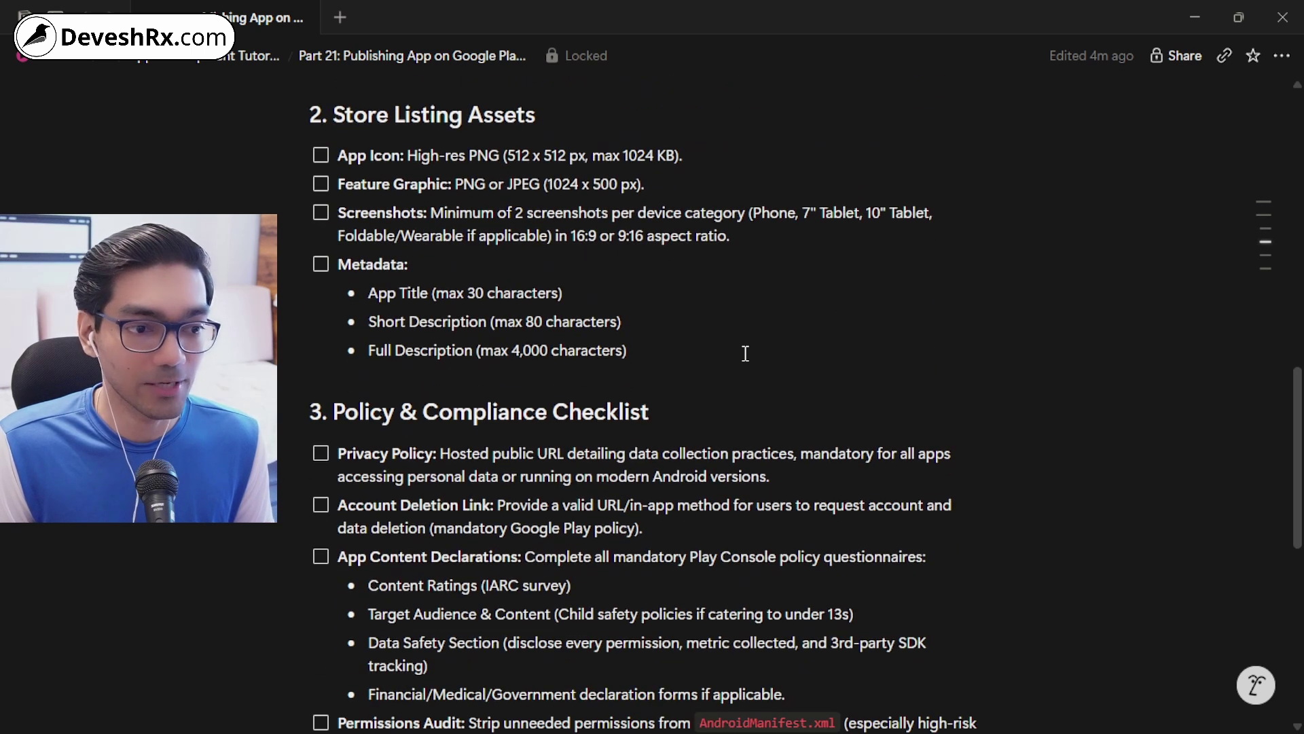
{"action": "scroll", "coordinate": [745, 353], "scroll_direction": "down", "scroll_amount": 1}
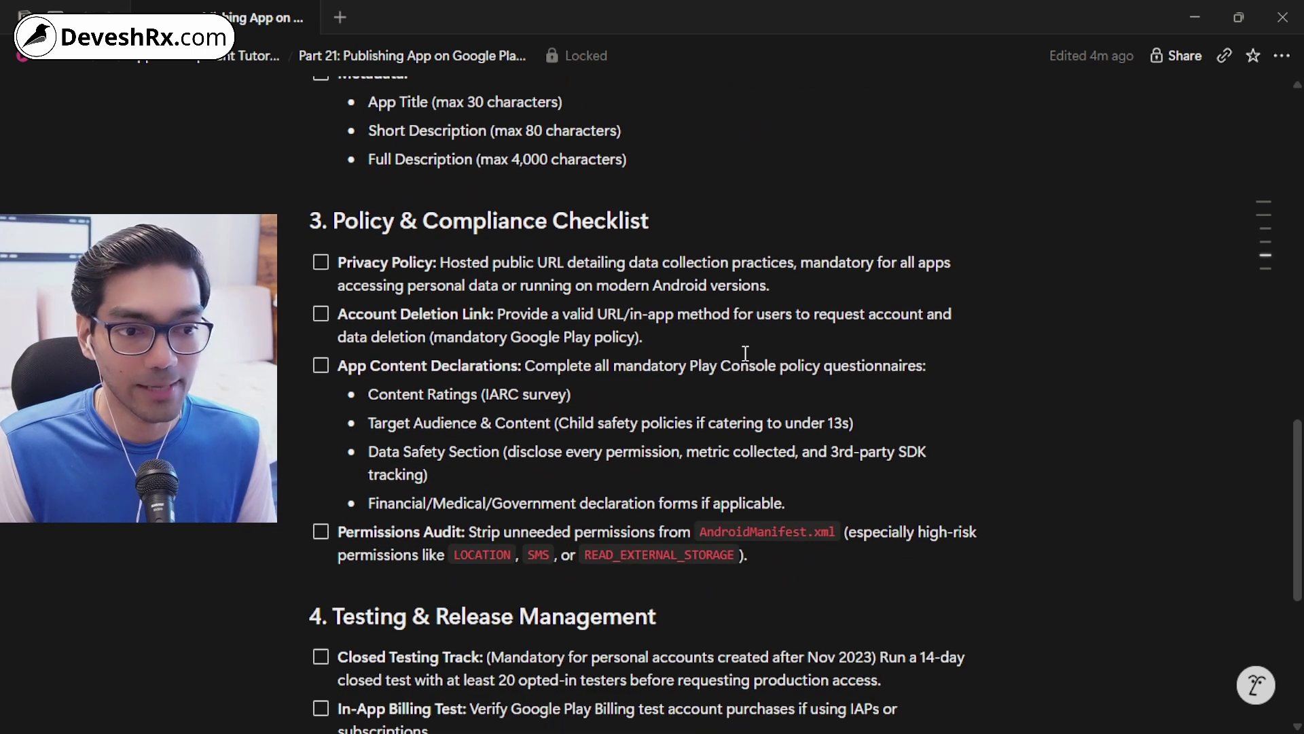
{"action": "scroll", "coordinate": [745, 353], "scroll_direction": "down", "scroll_amount": 1}
{"action": "scroll", "coordinate": [745, 353], "scroll_direction": "up", "scroll_amount": 1}
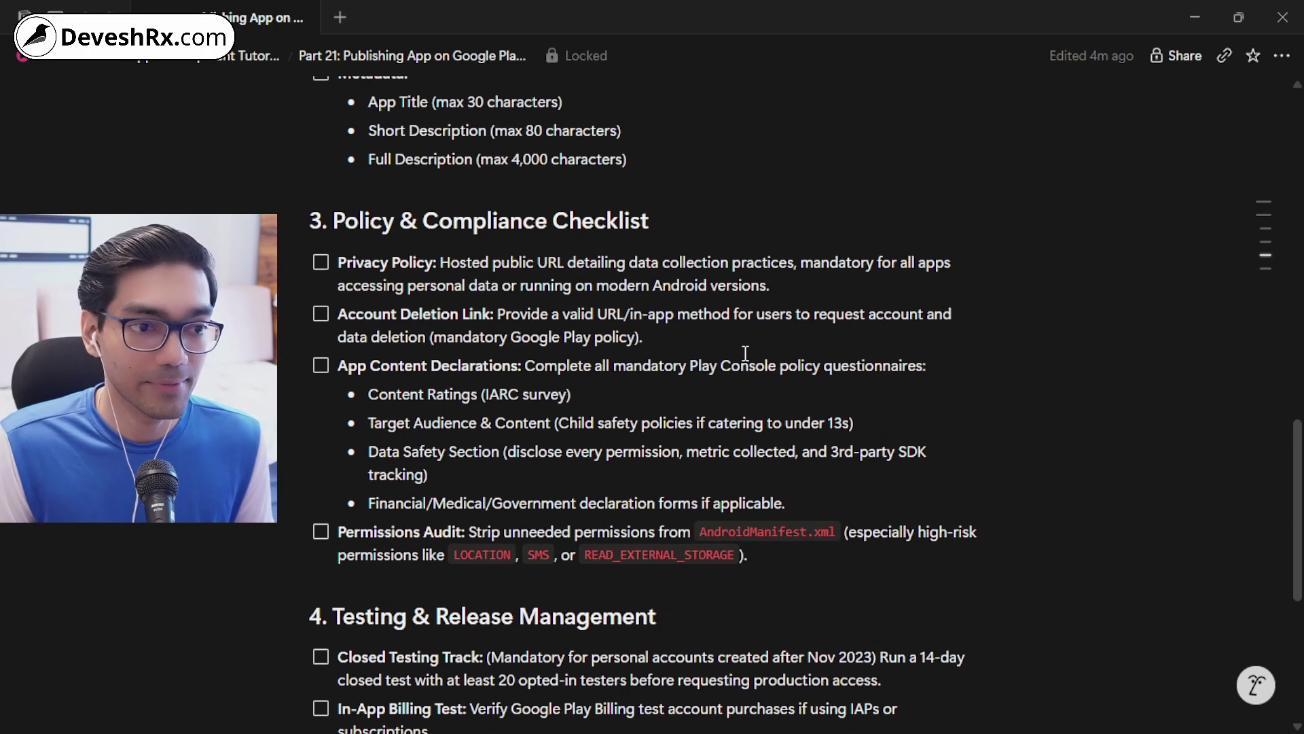
{"action": "left_click_drag", "start_coordinate": [334, 219], "coordinate": [612, 208]}
{"action": "left_click", "coordinate": [612, 208]}
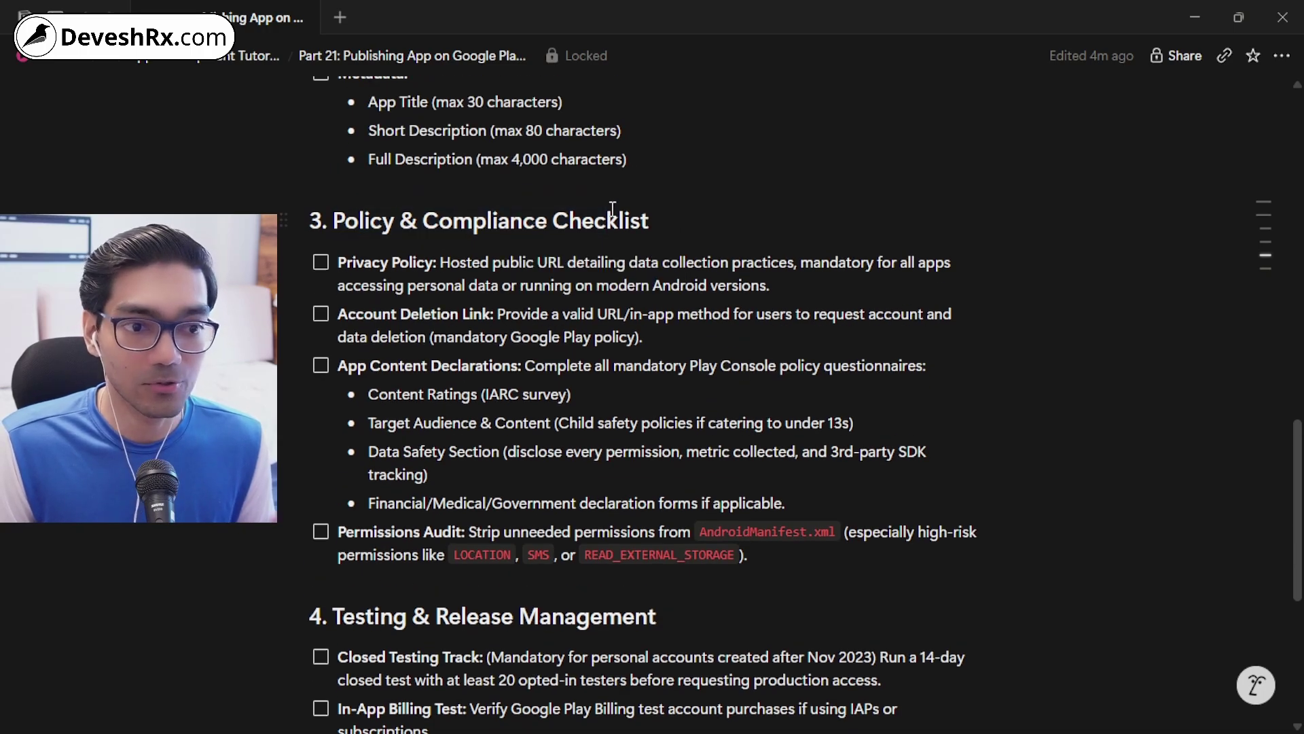
{"action": "scroll", "coordinate": [626, 263], "scroll_direction": "down", "scroll_amount": 2}
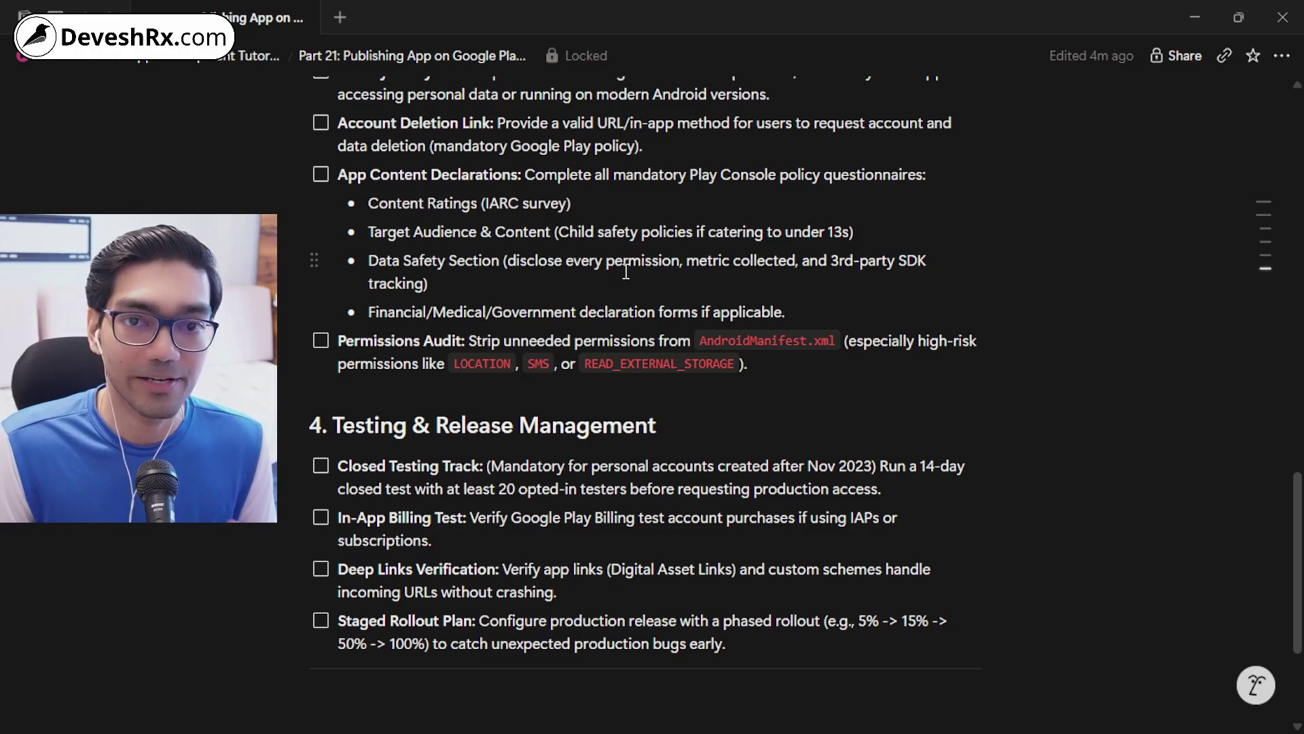
{"action": "scroll", "coordinate": [626, 271], "scroll_direction": "down", "scroll_amount": 1}
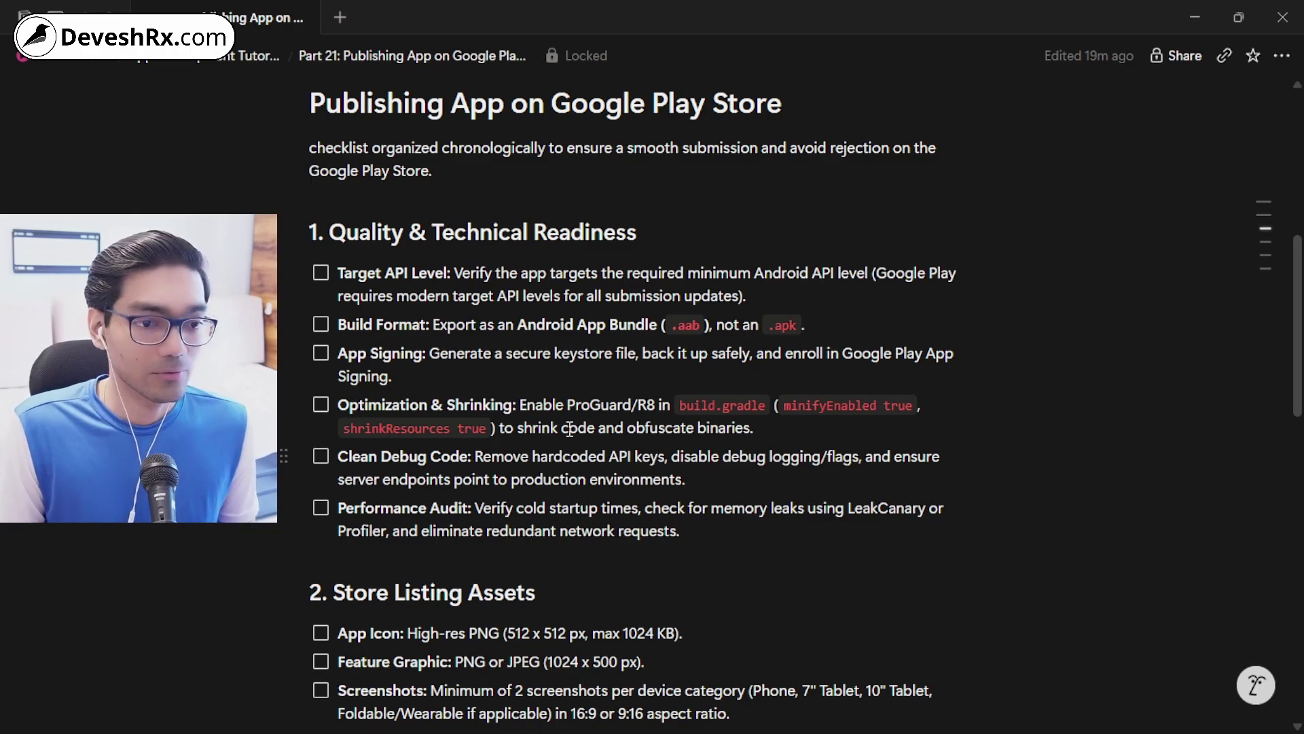
Read the Target API Level item under the Quality & Technical Readiness heading
{"action": "left_click_drag", "start_coordinate": [325, 232], "coordinate": [636, 249]}
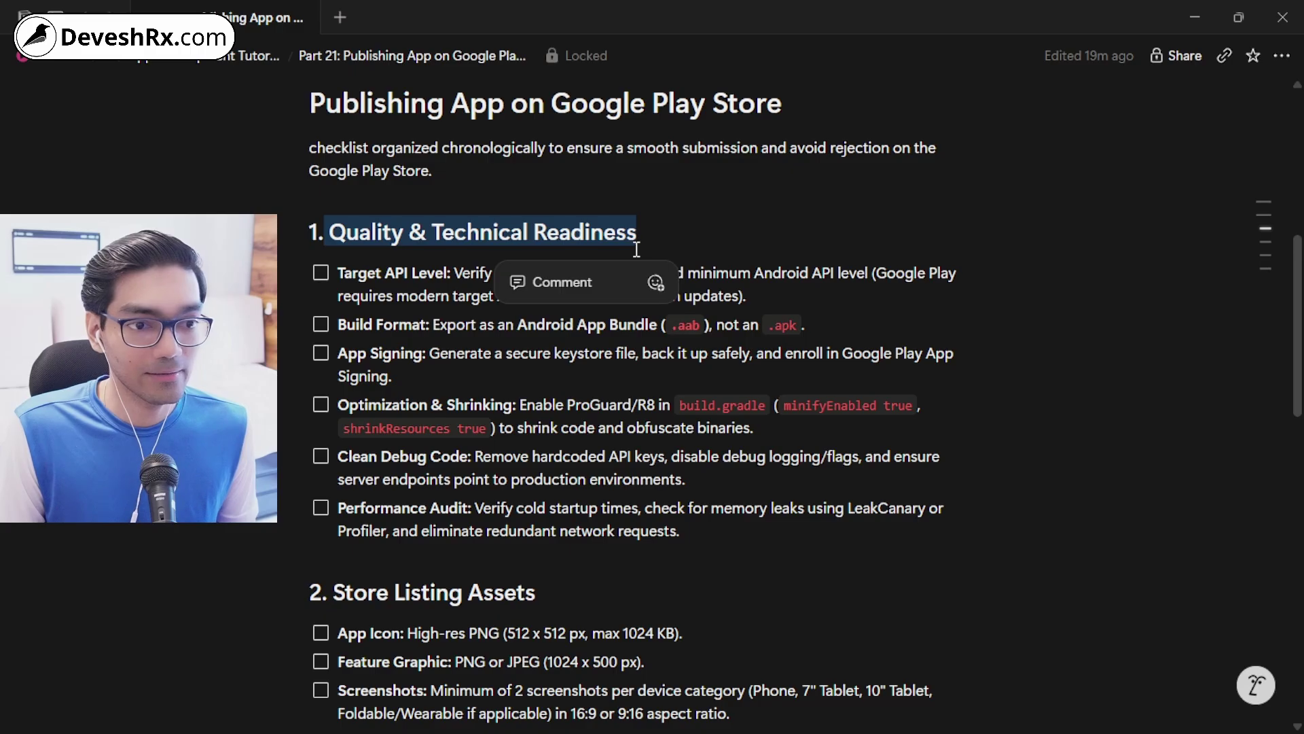
{"action": "left_click", "coordinate": [645, 246]}
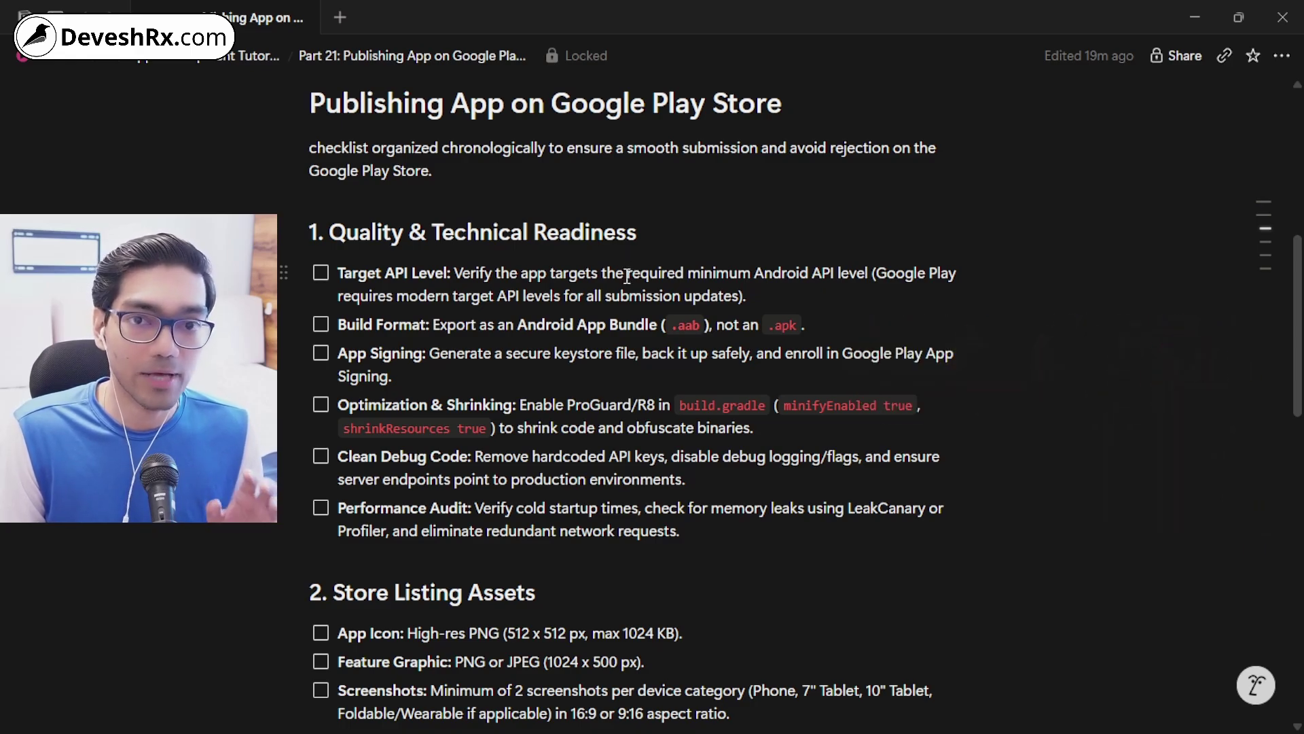
{"action": "left_click_drag", "start_coordinate": [339, 272], "coordinate": [765, 295]}
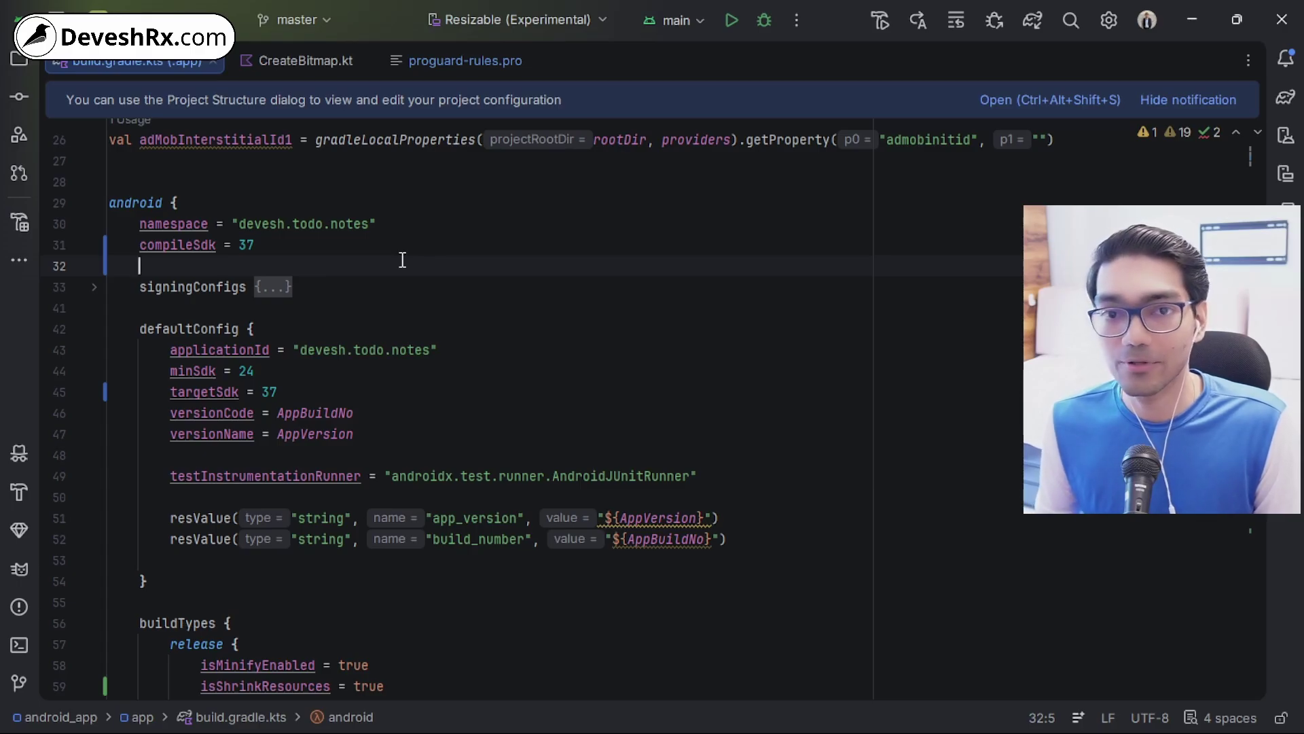
In Android Studio, check the compileSdk and targetSdk values in the app-level build.gradle.kts
{"action": "left_click", "coordinate": [266, 246]}
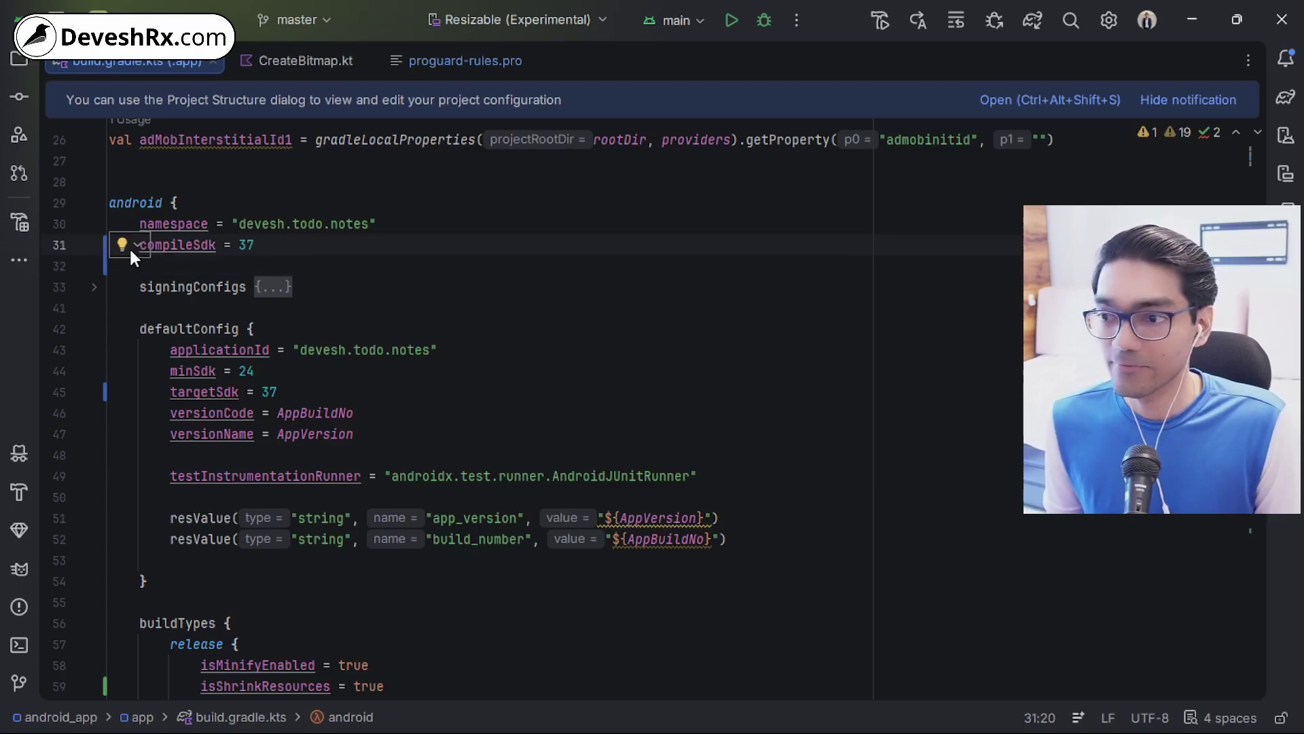
{"action": "left_click_drag", "start_coordinate": [256, 245], "coordinate": [117, 245]}
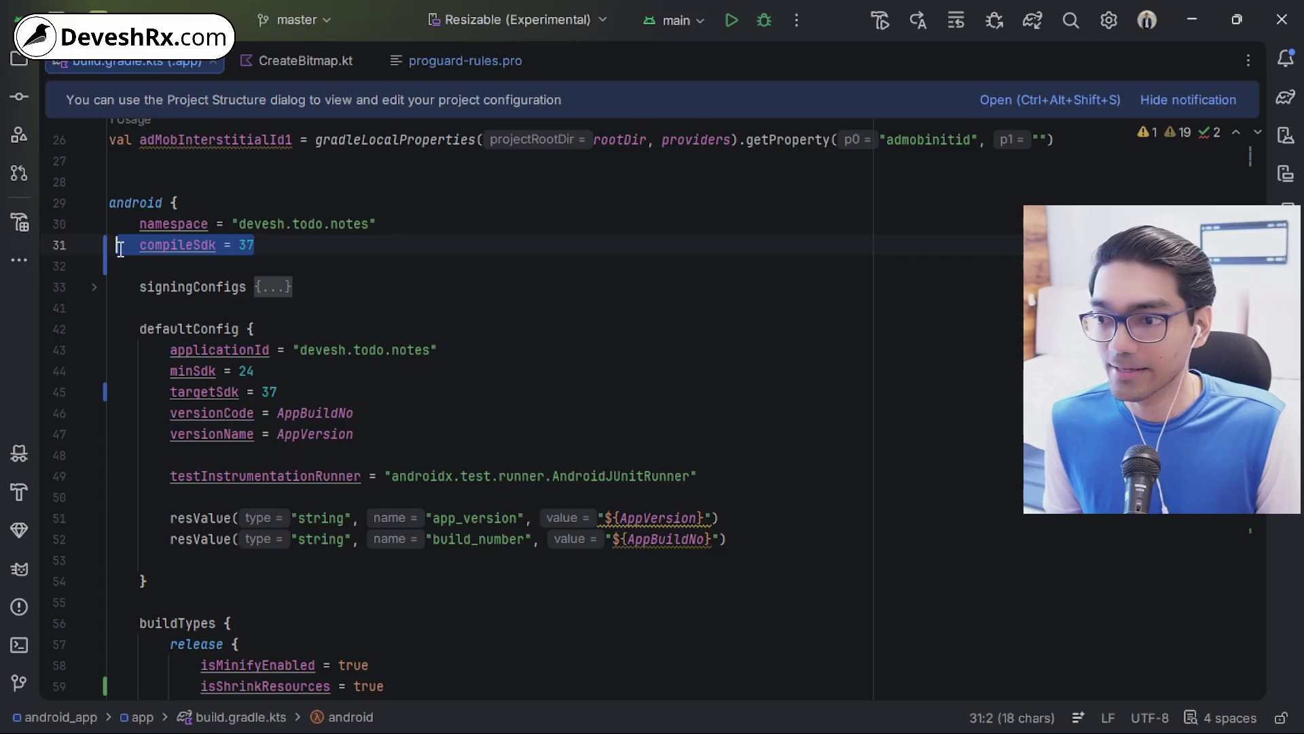
{"action": "left_click", "coordinate": [300, 243]}
{"action": "double_click", "coordinate": [267, 243]}
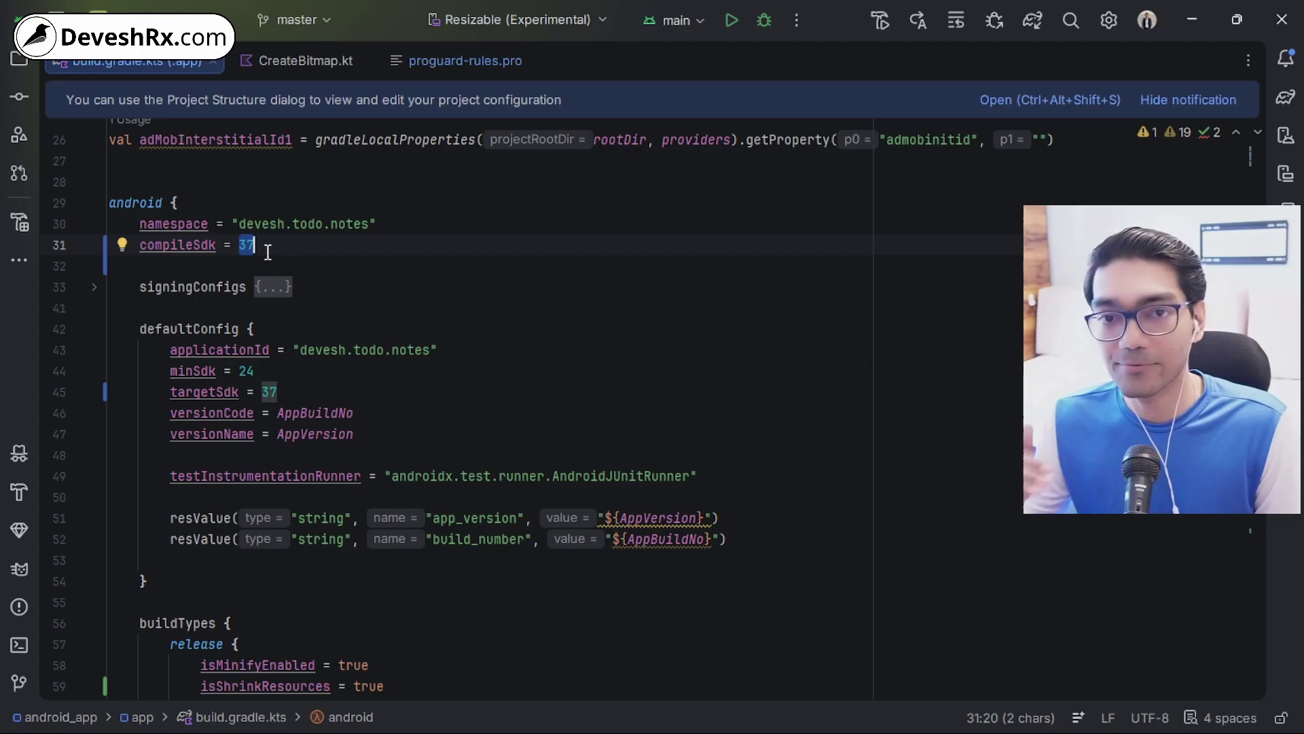
{"action": "left_click_drag", "start_coordinate": [170, 392], "coordinate": [301, 392]}
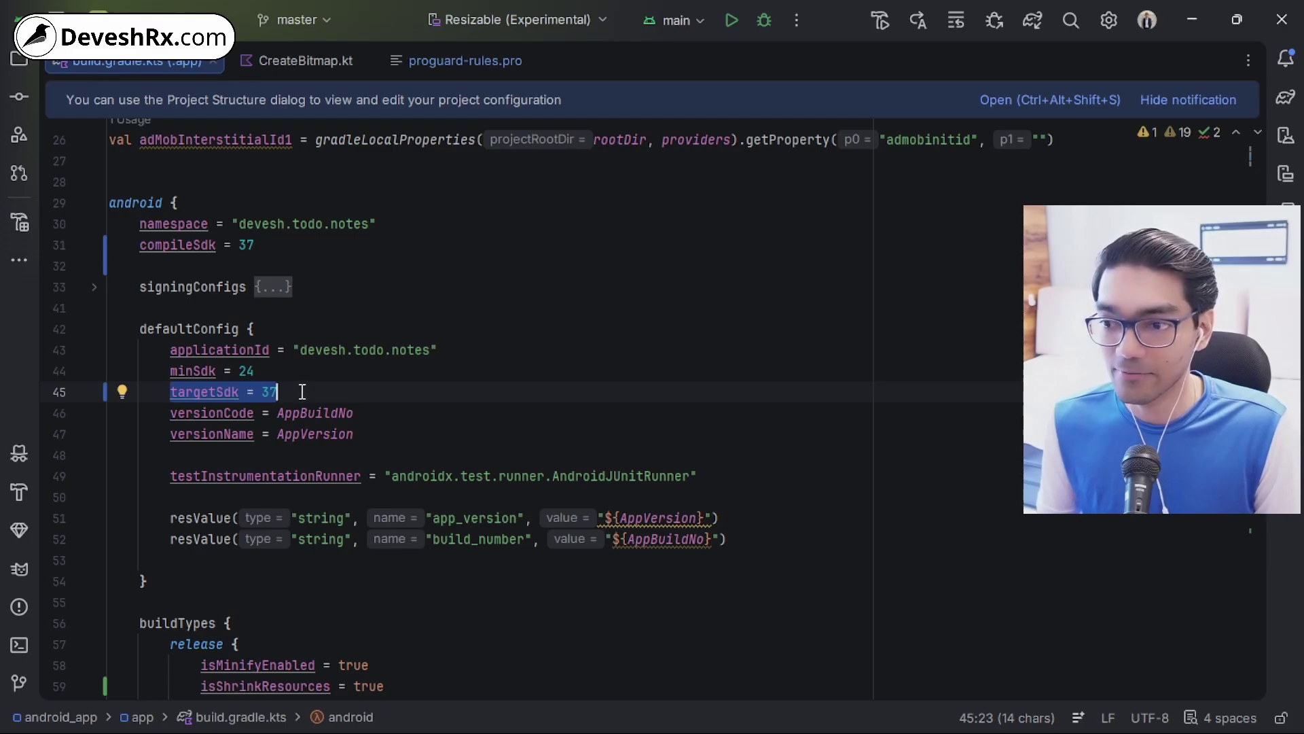
{"action": "left_click", "coordinate": [192, 244]}
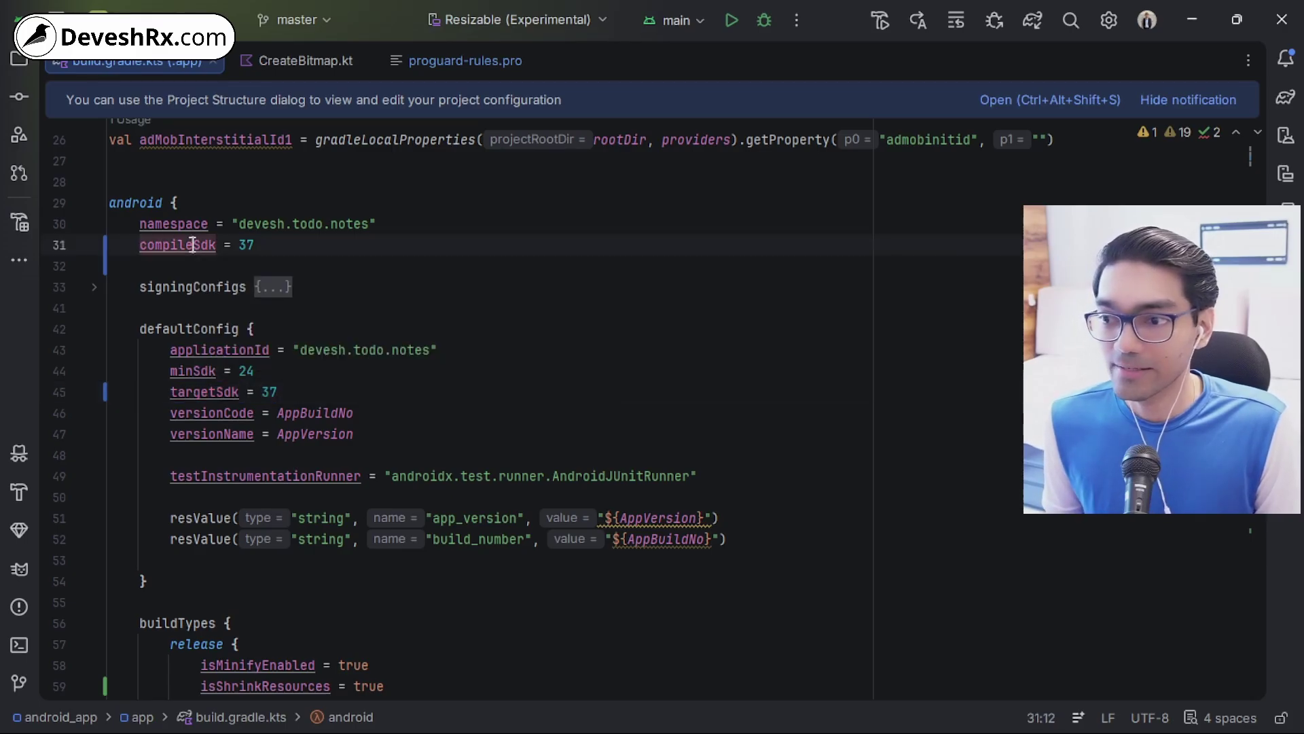
{"action": "left_click", "coordinate": [314, 392]}
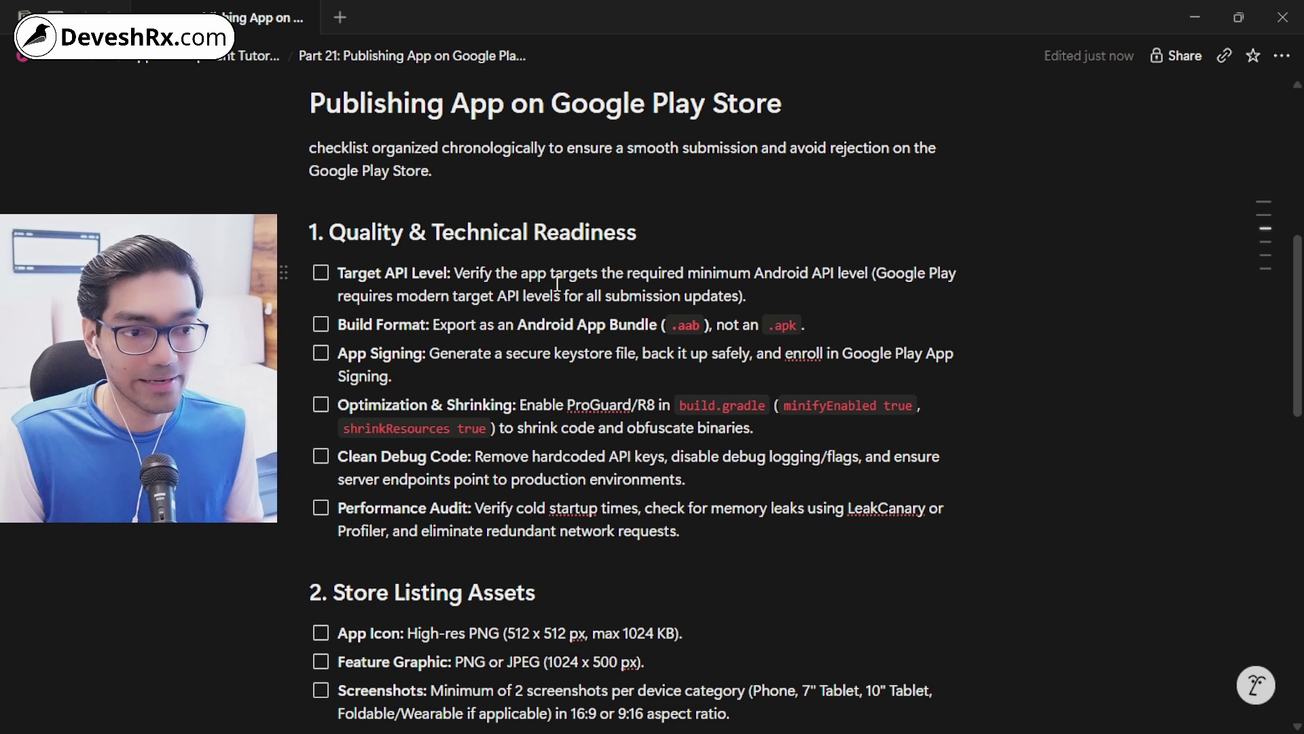
In the Notion checklist, mark Target API Level, Build Format and App Signing as done
{"action": "left_click", "coordinate": [321, 273]}
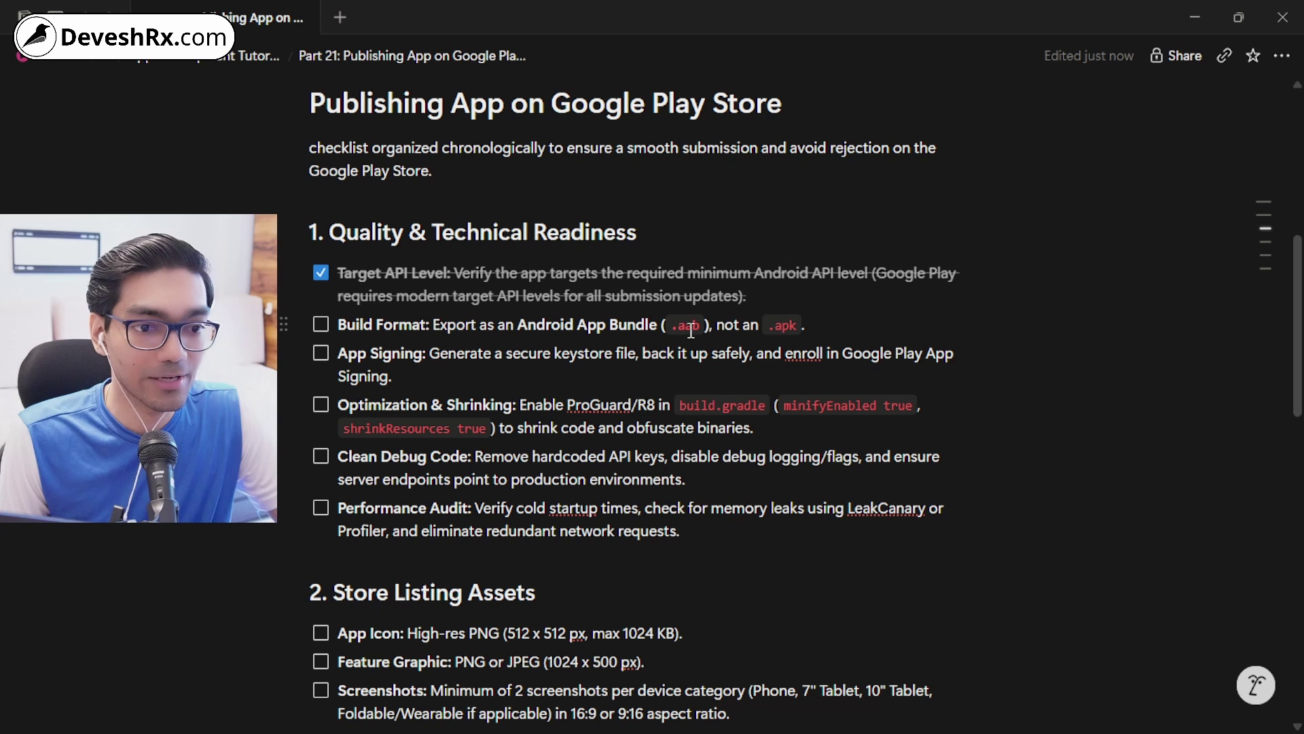
{"action": "left_click", "coordinate": [320, 325]}
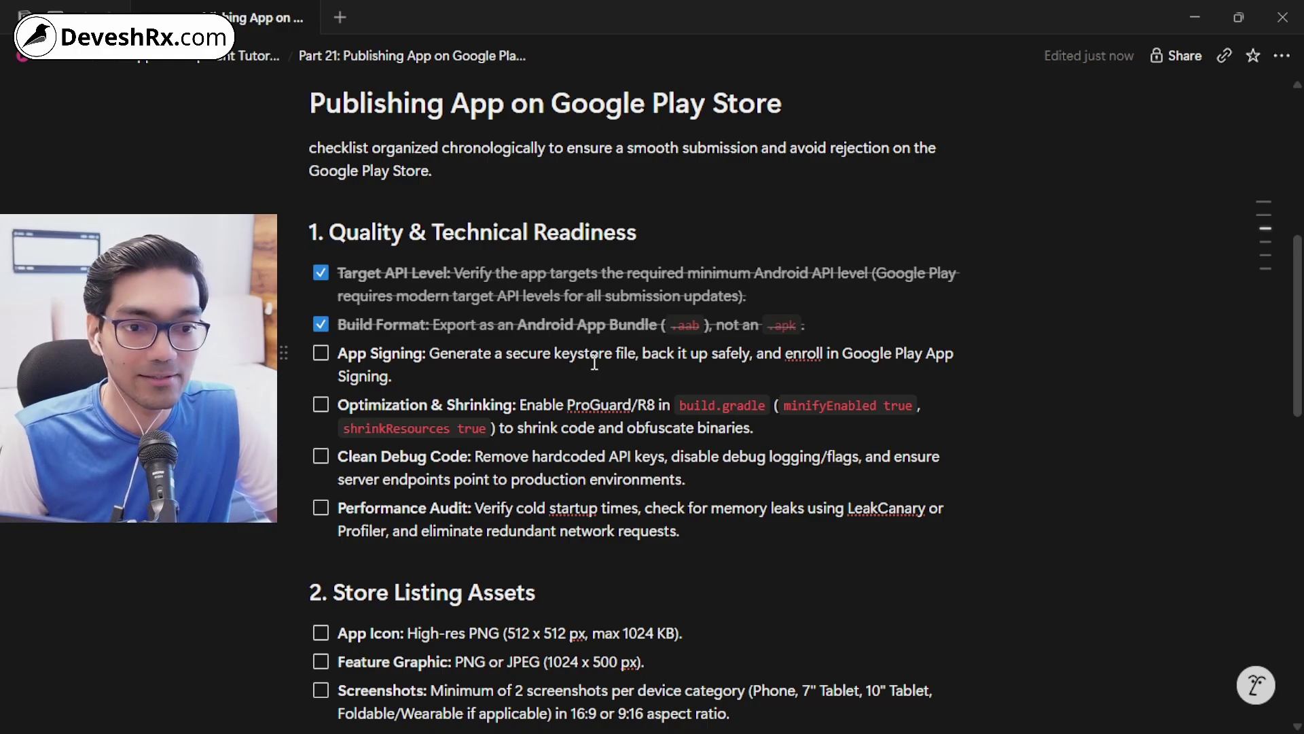
{"action": "left_click", "coordinate": [322, 354]}
In Android Studio, examine the release build type's isMinifyEnabled, isShrinkResources and proguardFiles settings in build.gradle.kts
{"action": "scroll", "coordinate": [324, 365], "scroll_direction": "down", "scroll_amount": 2}
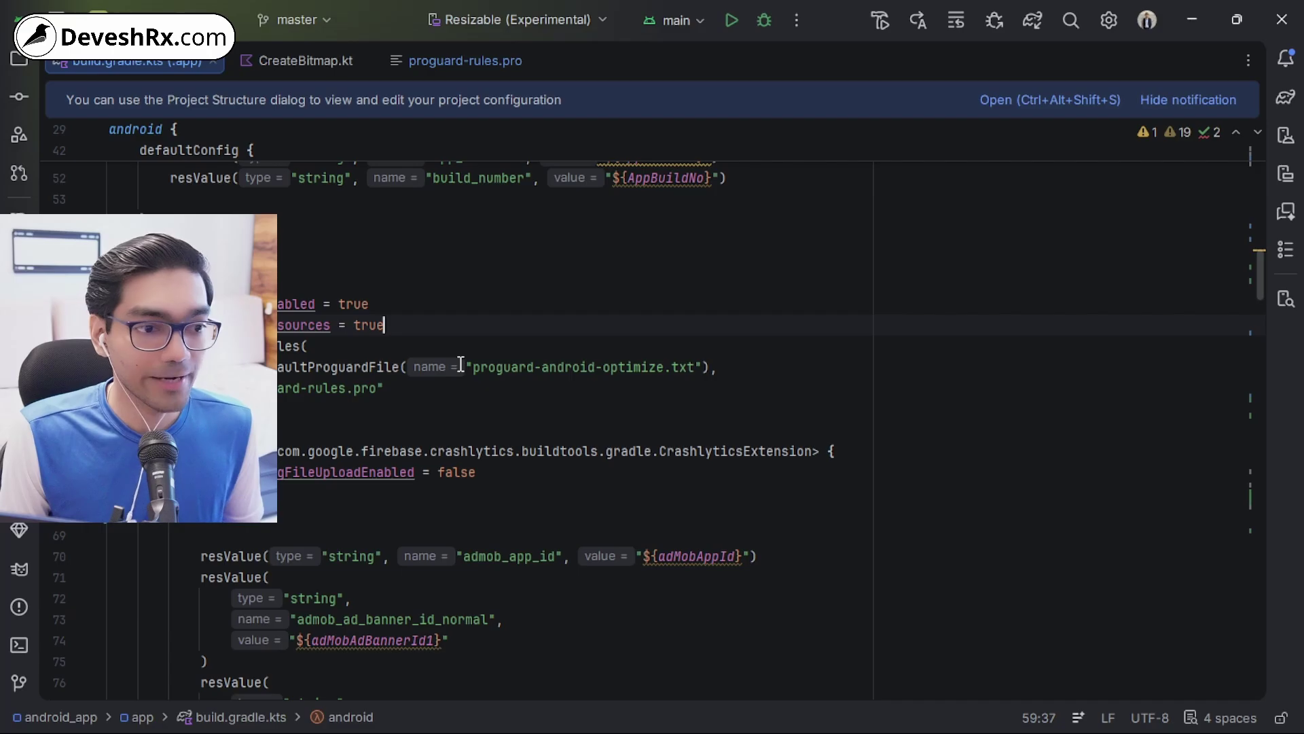
{"action": "left_click_drag", "start_coordinate": [385, 324], "coordinate": [162, 304]}
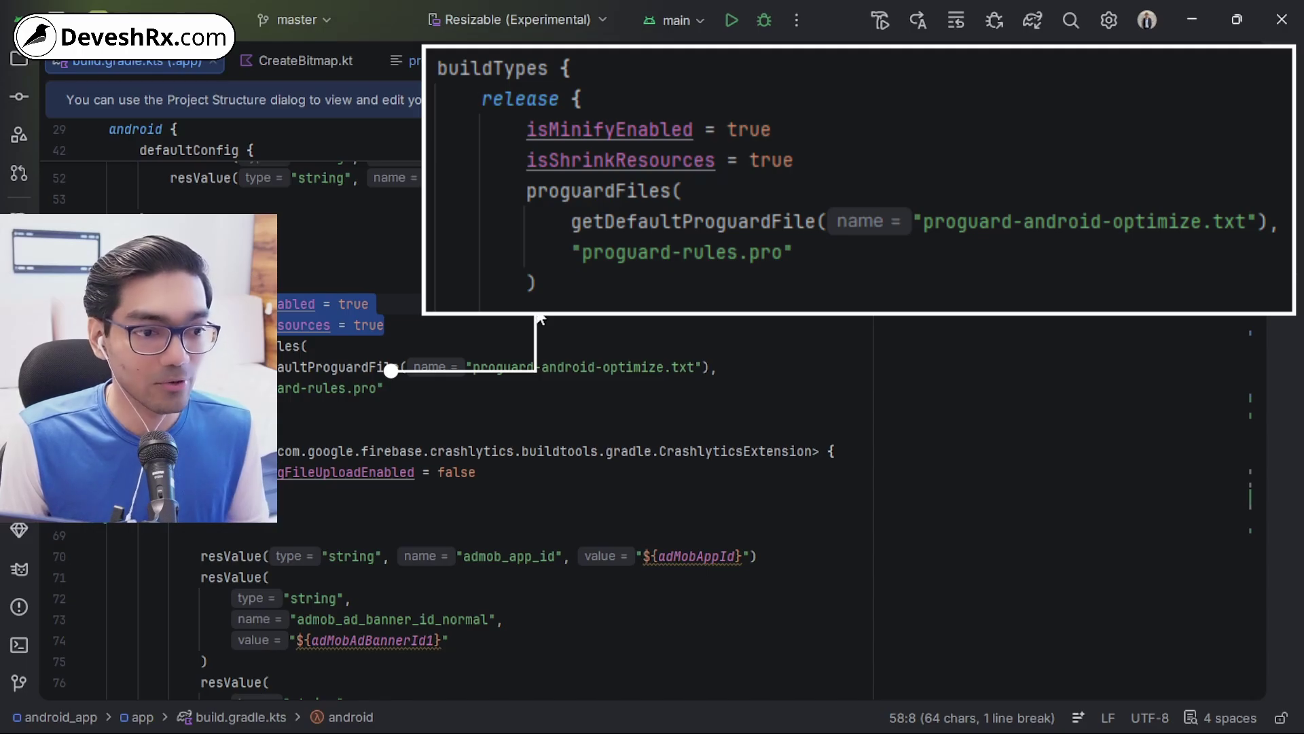
{"action": "left_click_drag", "start_coordinate": [108, 367], "coordinate": [208, 409]}
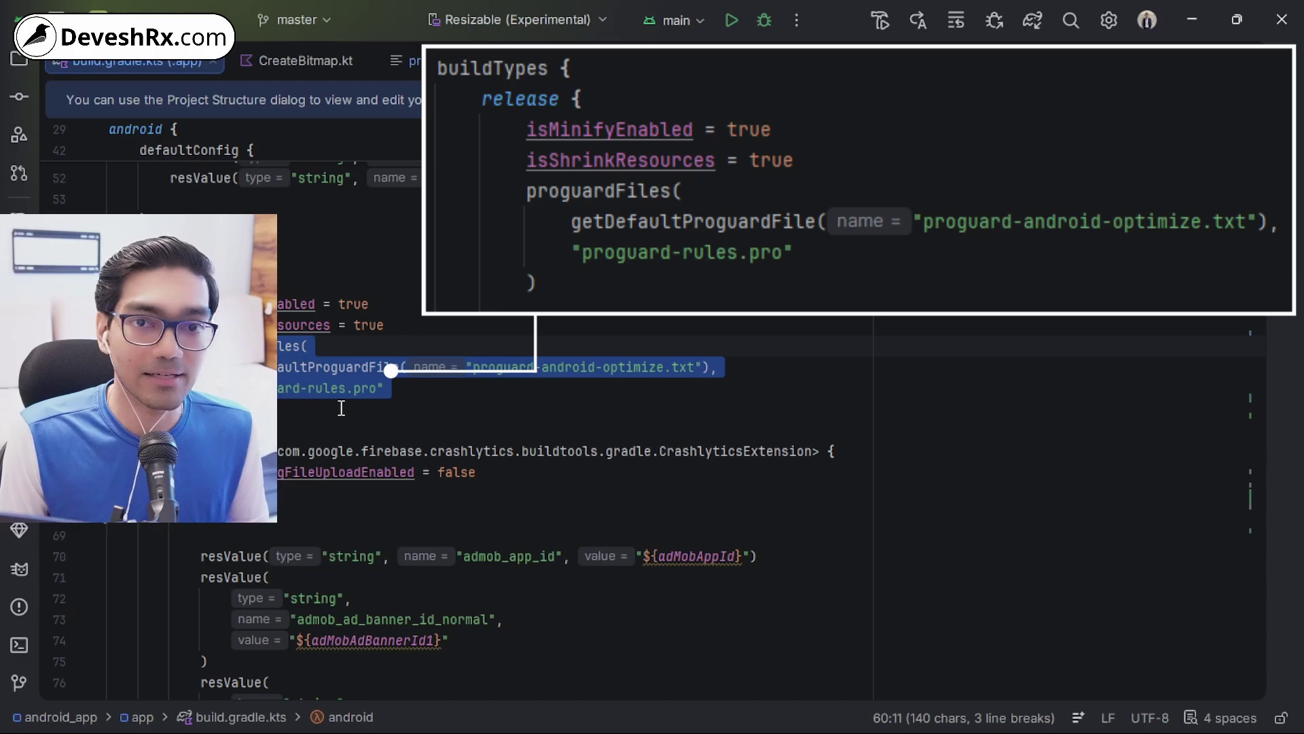
{"action": "left_click_drag", "start_coordinate": [186, 303], "coordinate": [209, 409]}
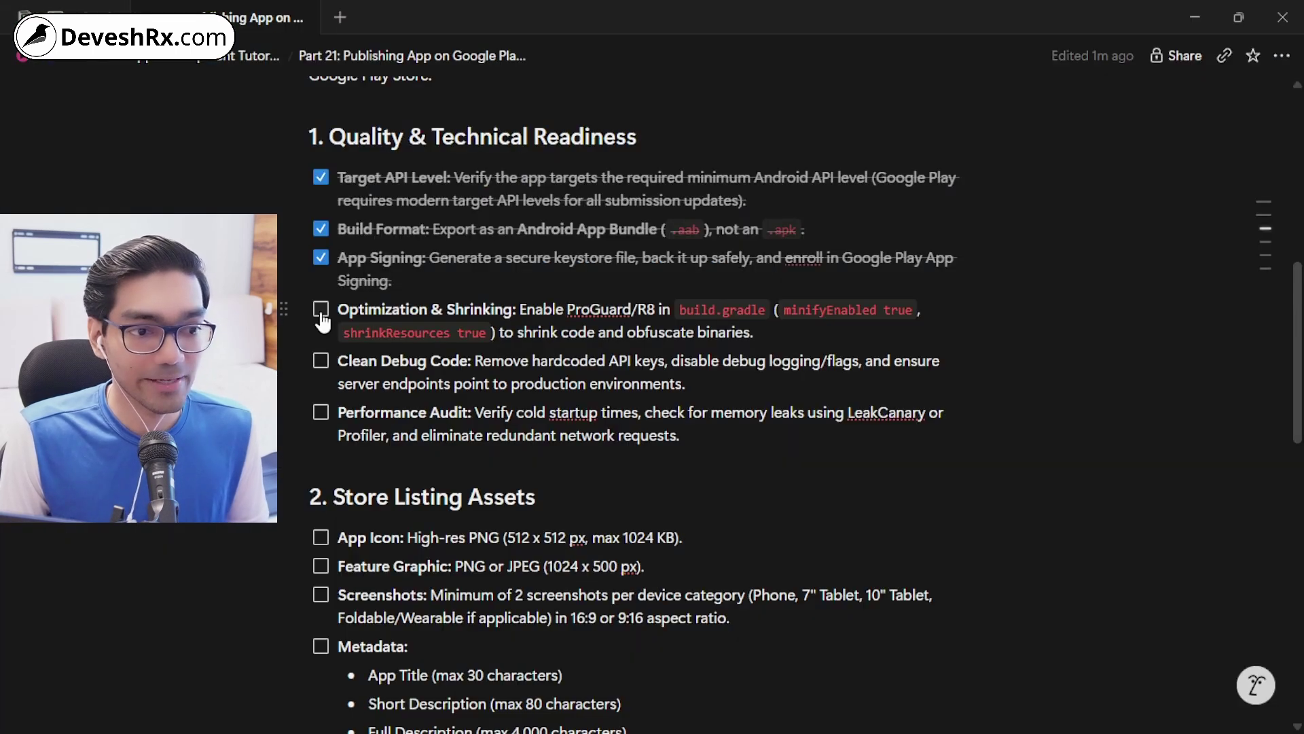
In the Notion checklist, mark Optimization & Shrinking, Clean Debug Code and Performance Audit as done
{"action": "left_click", "coordinate": [320, 311]}
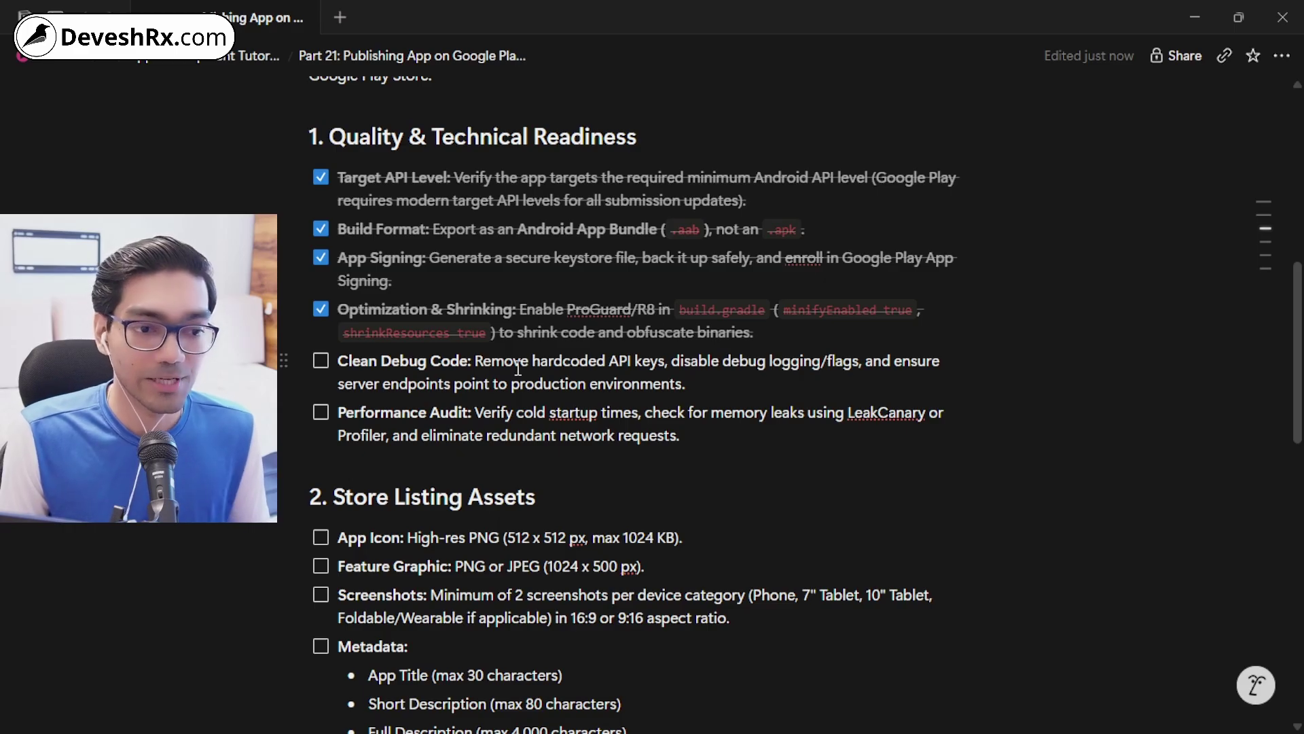
{"action": "left_click", "coordinate": [320, 361]}
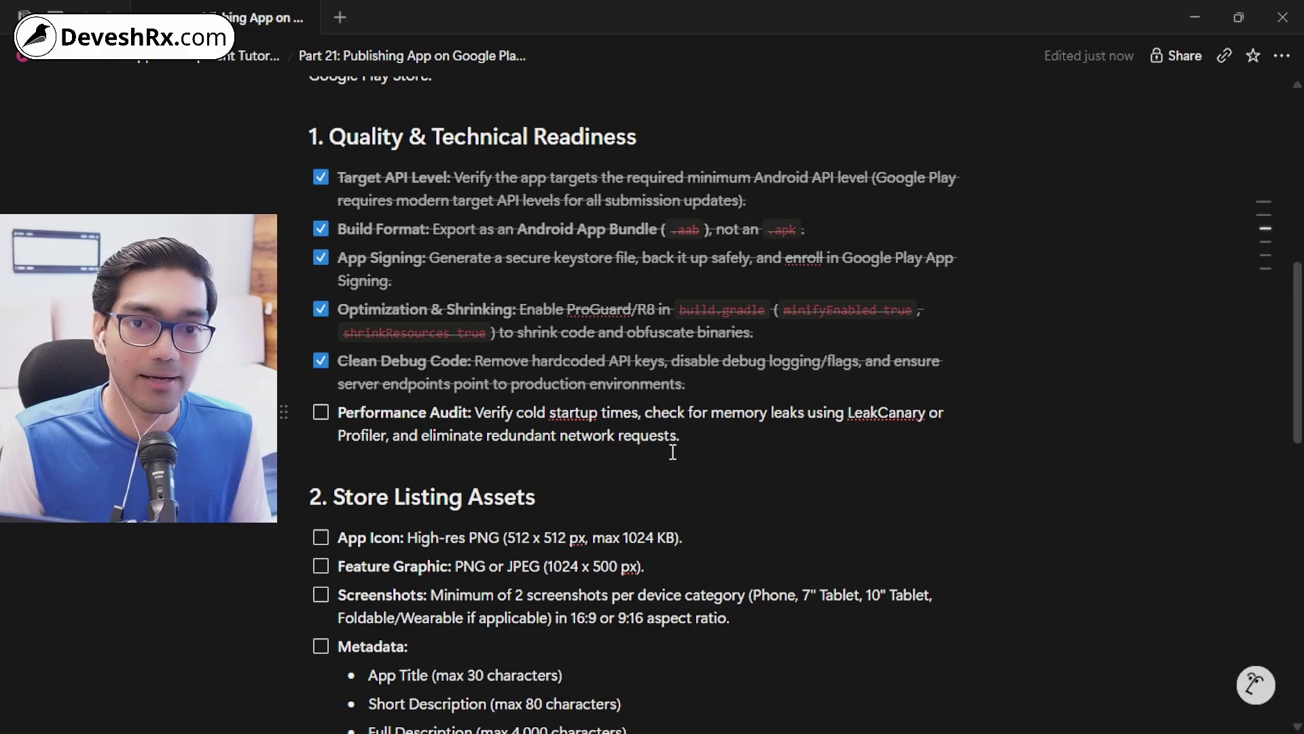
{"action": "left_click", "coordinate": [320, 413]}
{"action": "scroll", "coordinate": [600, 369], "scroll_direction": "up", "scroll_amount": 2}
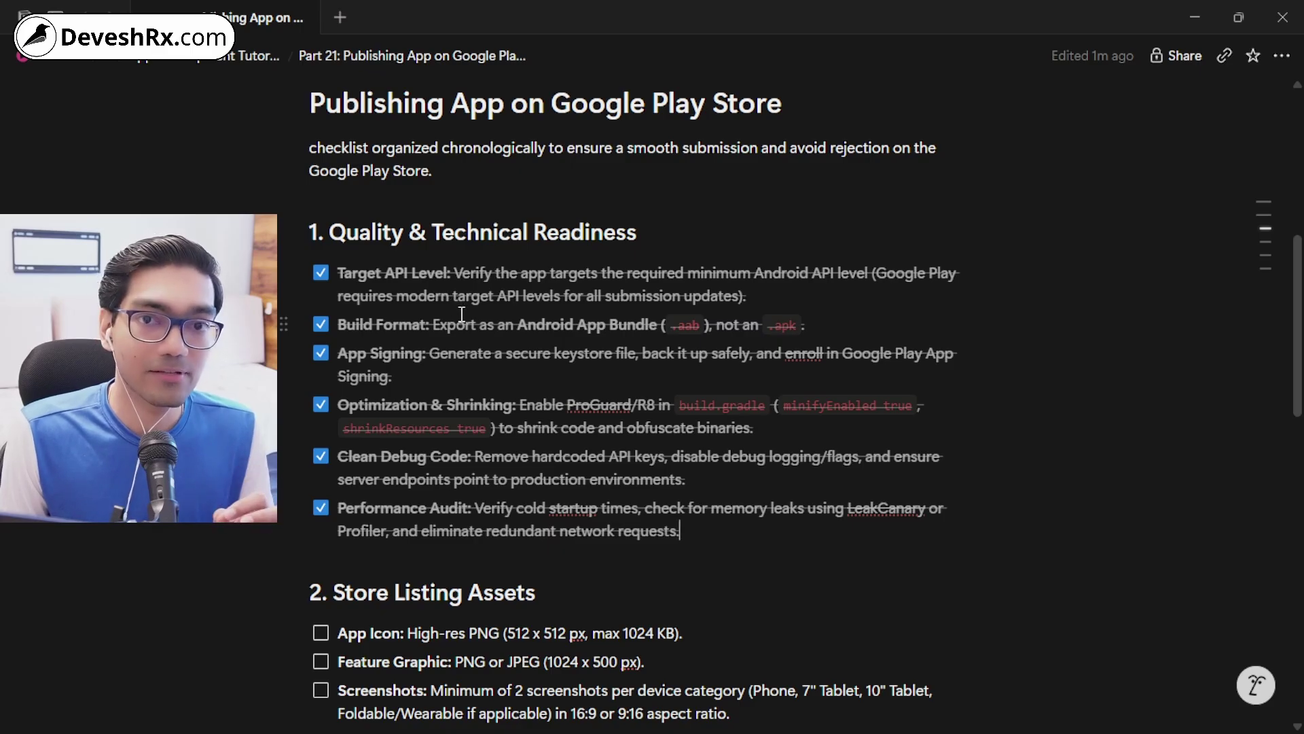
{"action": "scroll", "coordinate": [461, 314], "scroll_direction": "down", "scroll_amount": 4}
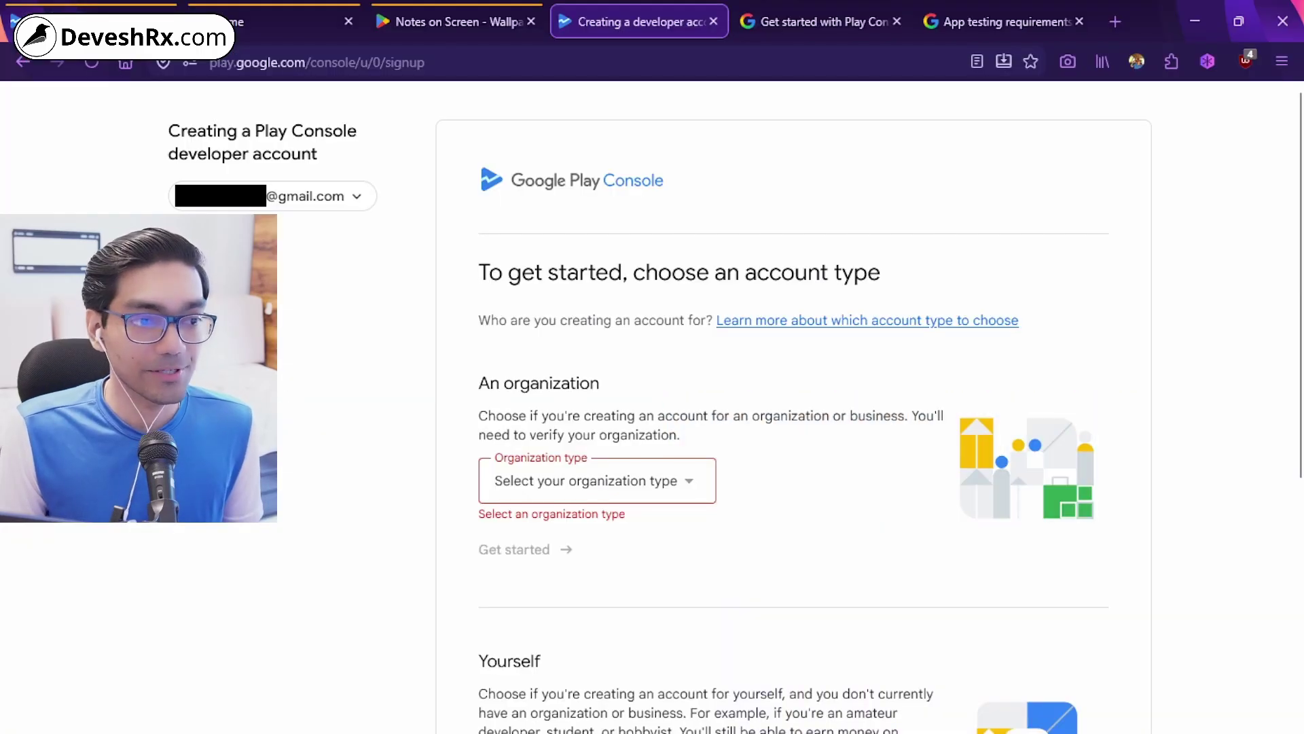
On the Google Play Console signup page, review the page address and the available organization types without choosing one
{"action": "left_click", "coordinate": [408, 60]}
{"action": "key", "text": "ctrl+a"}
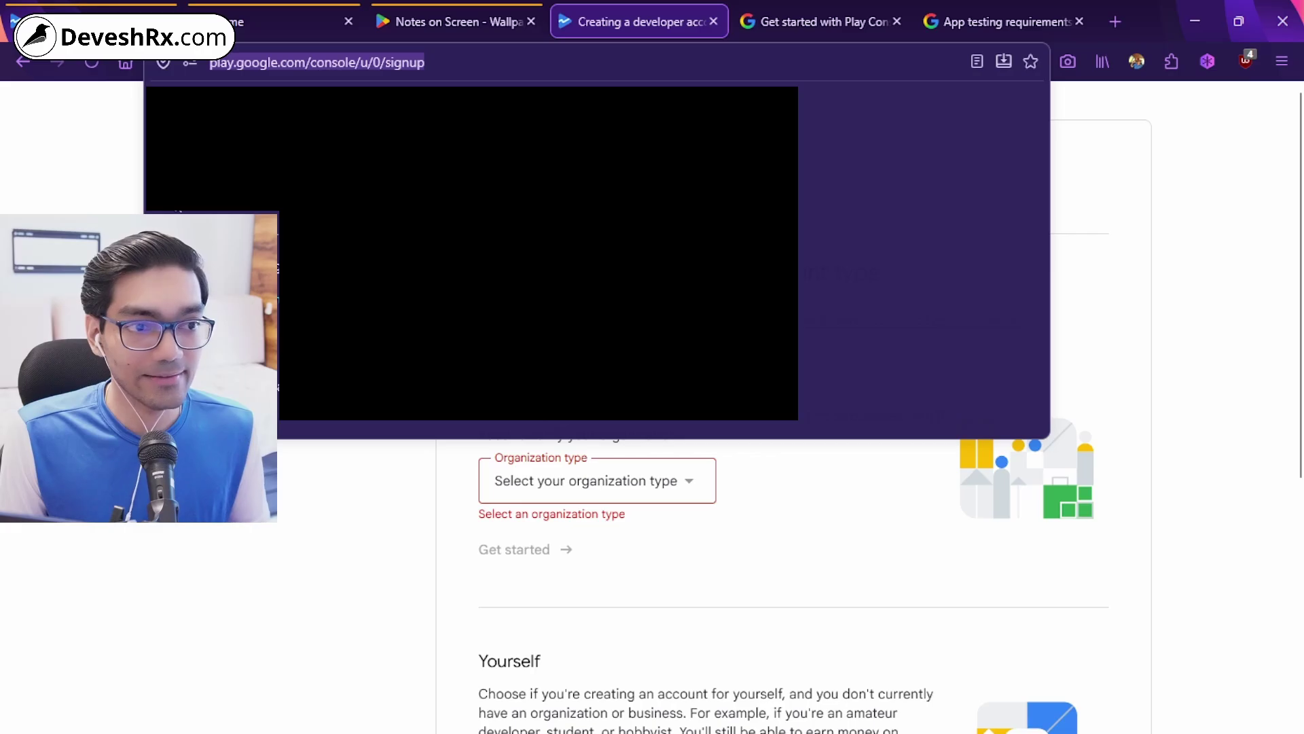
{"action": "key", "text": "Escape"}
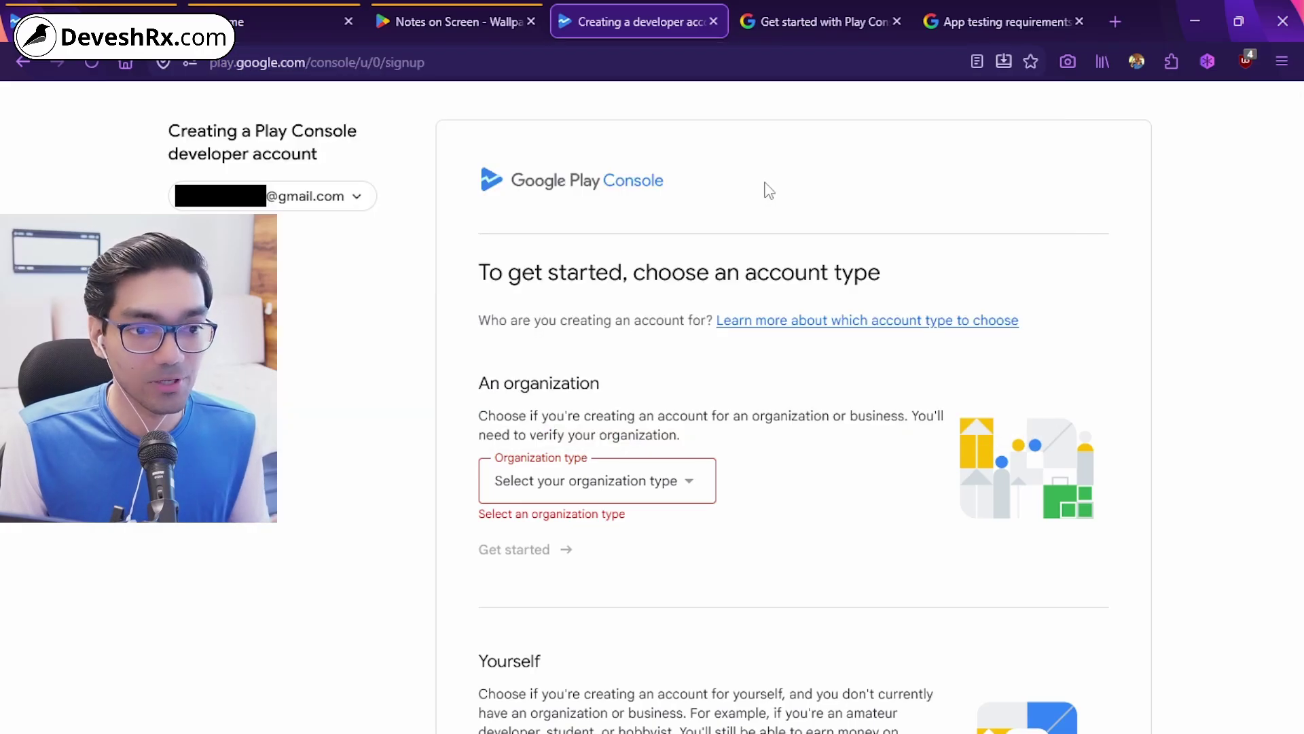
{"action": "scroll", "coordinate": [767, 194], "scroll_direction": "down", "scroll_amount": 3}
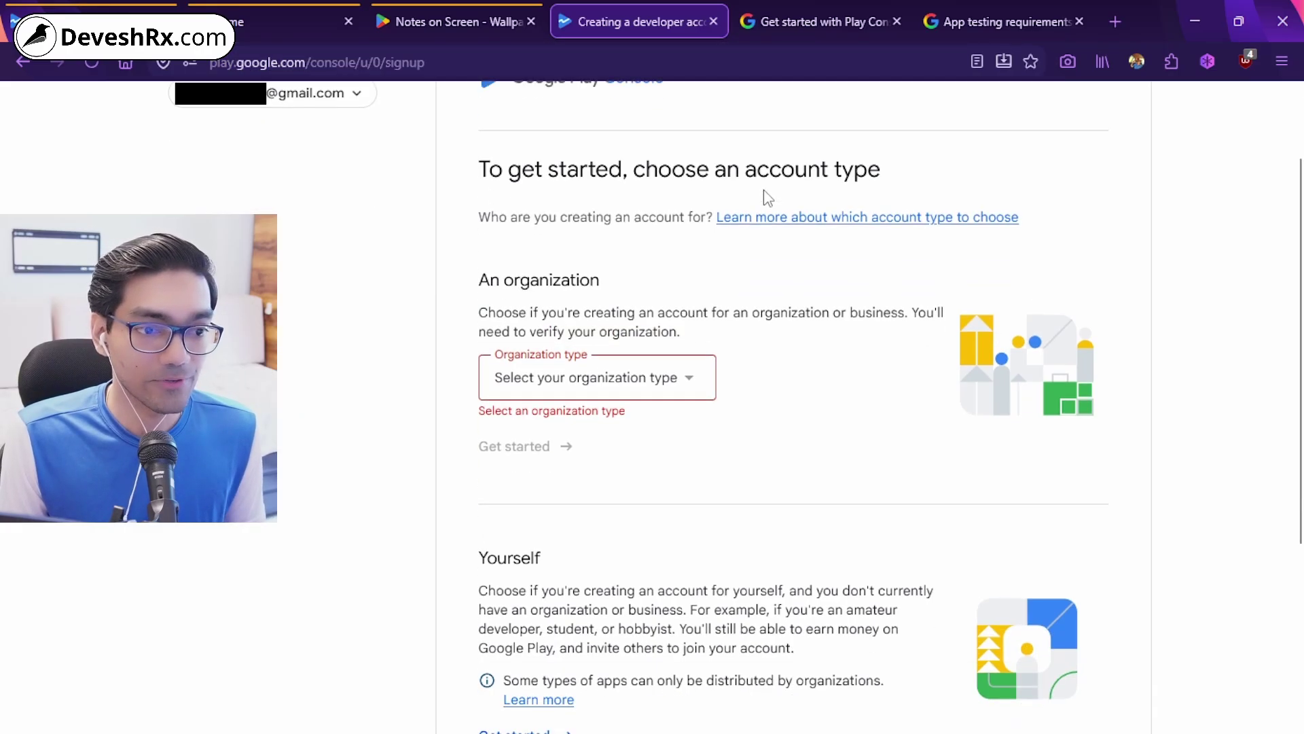
{"action": "left_click_drag", "start_coordinate": [490, 177], "coordinate": [600, 178]}
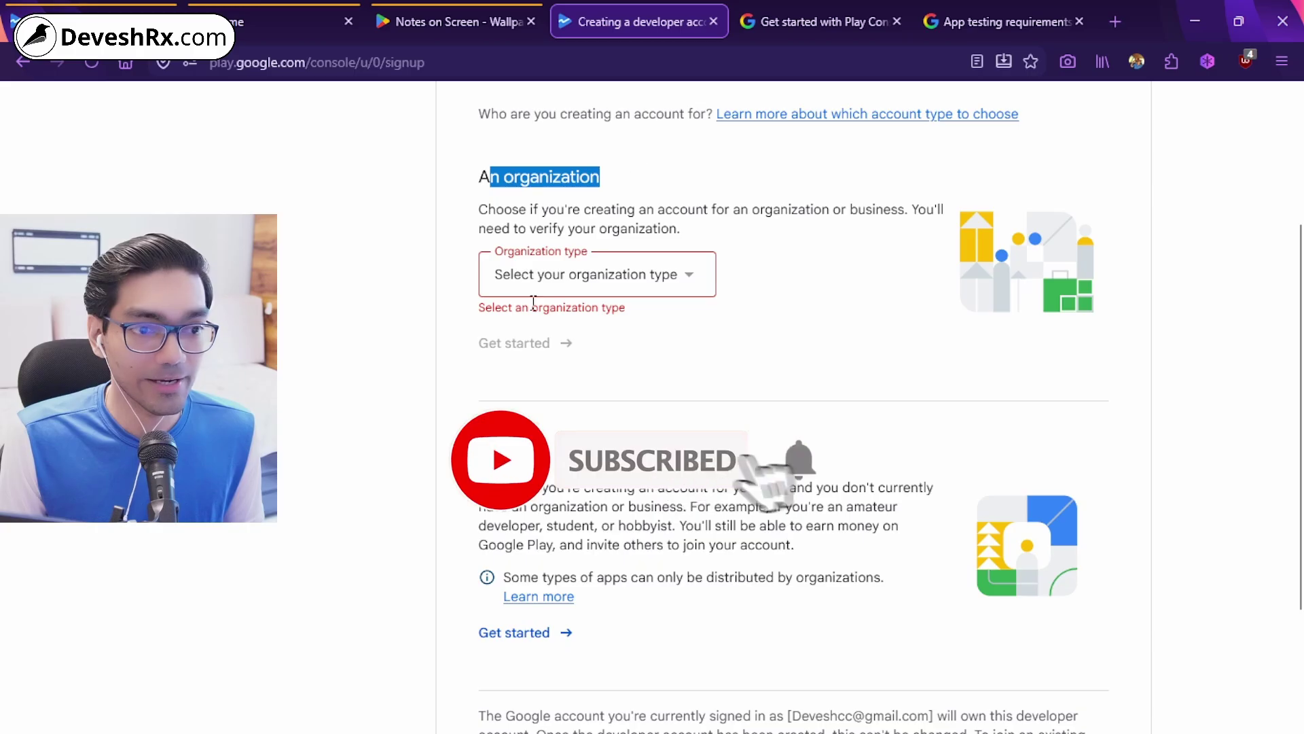
{"action": "left_click", "coordinate": [600, 178]}
{"action": "left_click", "coordinate": [523, 271]}
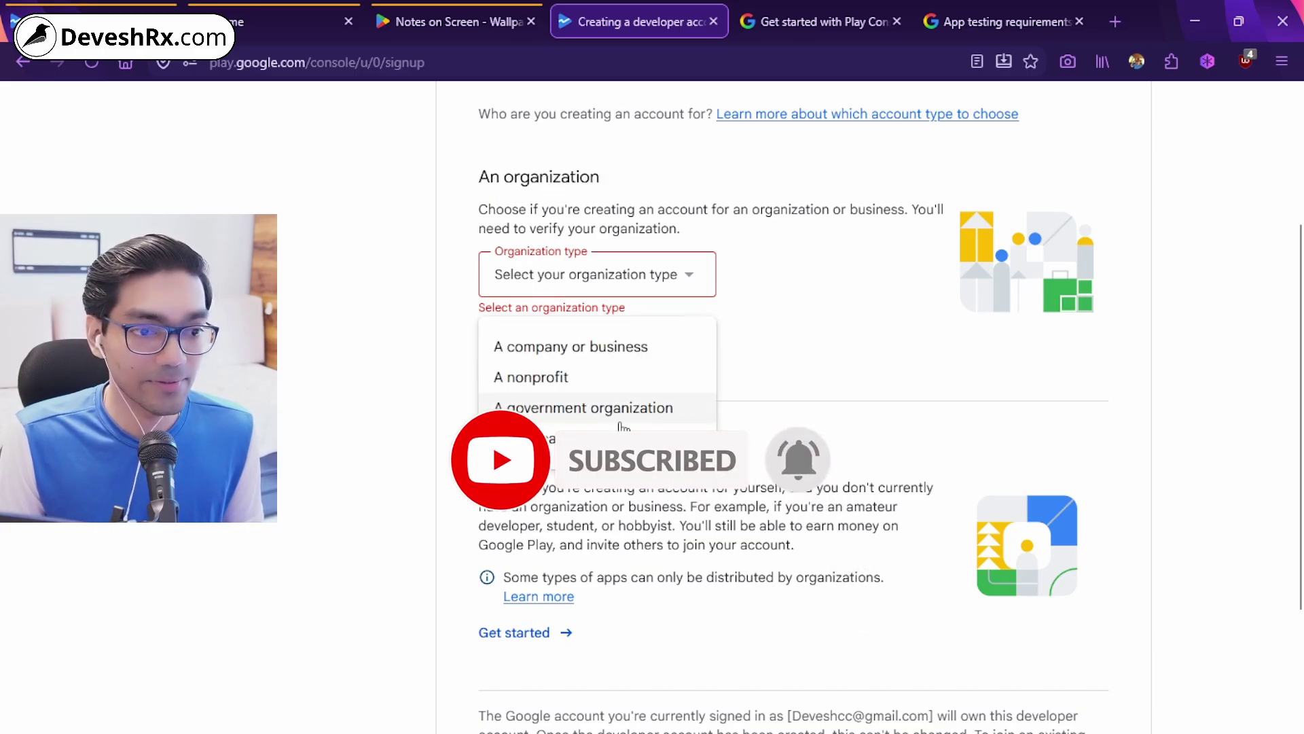
{"action": "left_click", "coordinate": [408, 380]}
{"action": "scroll", "coordinate": [592, 355], "scroll_direction": "down", "scroll_amount": 3}
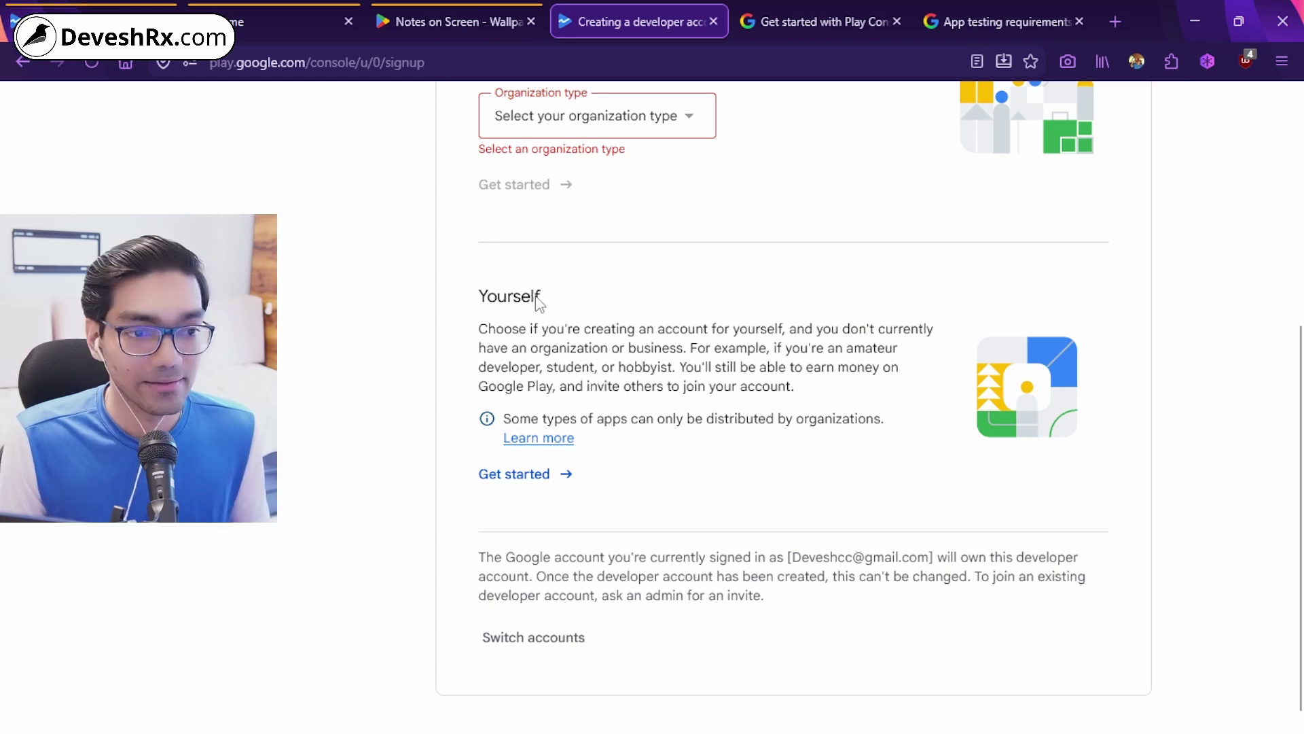
Start creating a Play Console developer account with the Yourself account type
{"action": "left_click_drag", "start_coordinate": [479, 296], "coordinate": [720, 470]}
{"action": "left_click", "coordinate": [694, 337]}
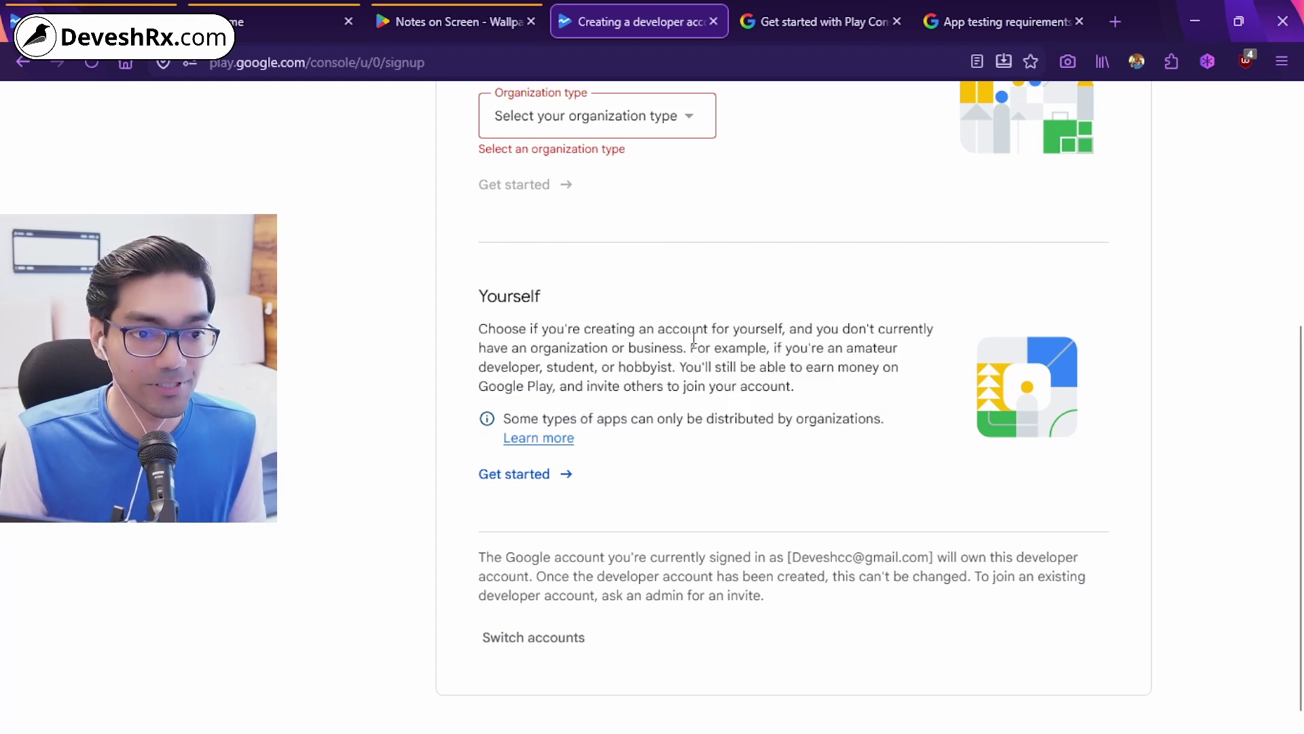
{"action": "left_click", "coordinate": [513, 475]}
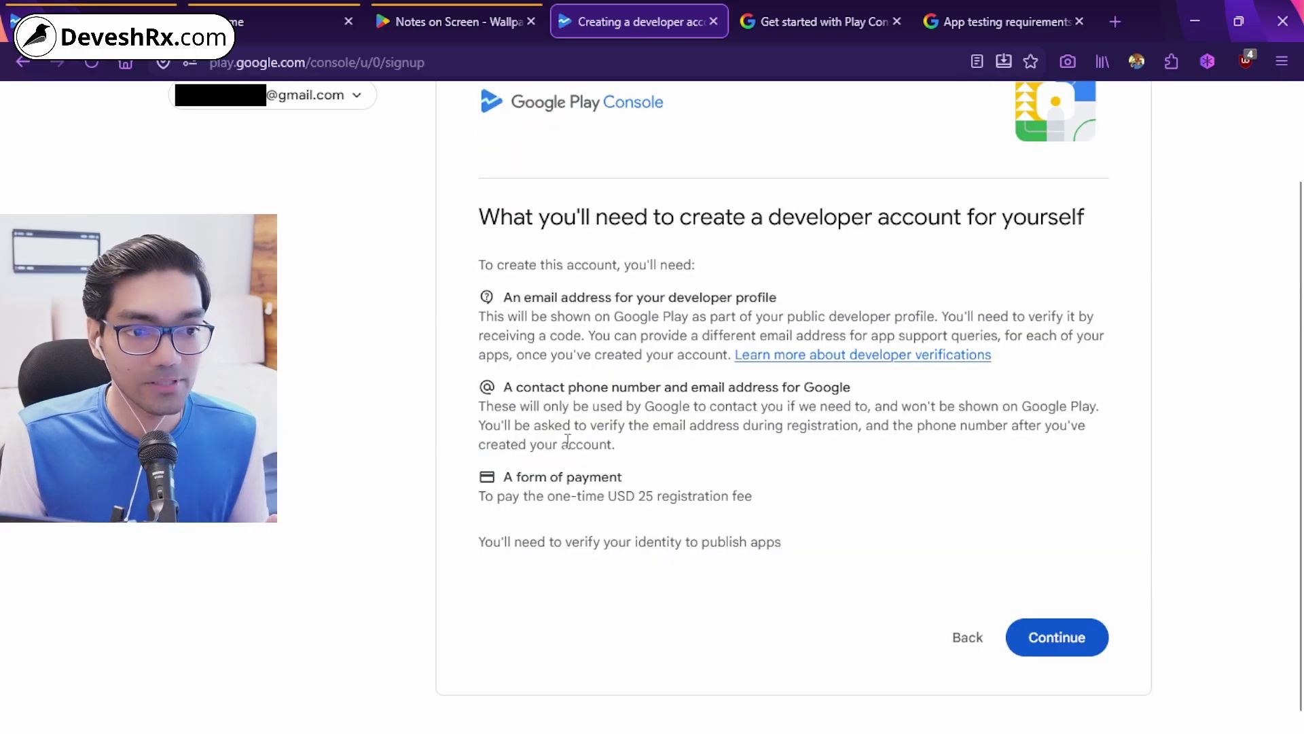
Review the requirements for a personal developer account, including the profile email, contact details and registration fee payment
{"action": "left_click_drag", "start_coordinate": [504, 296], "coordinate": [815, 294]}
{"action": "left_click", "coordinate": [685, 338]}
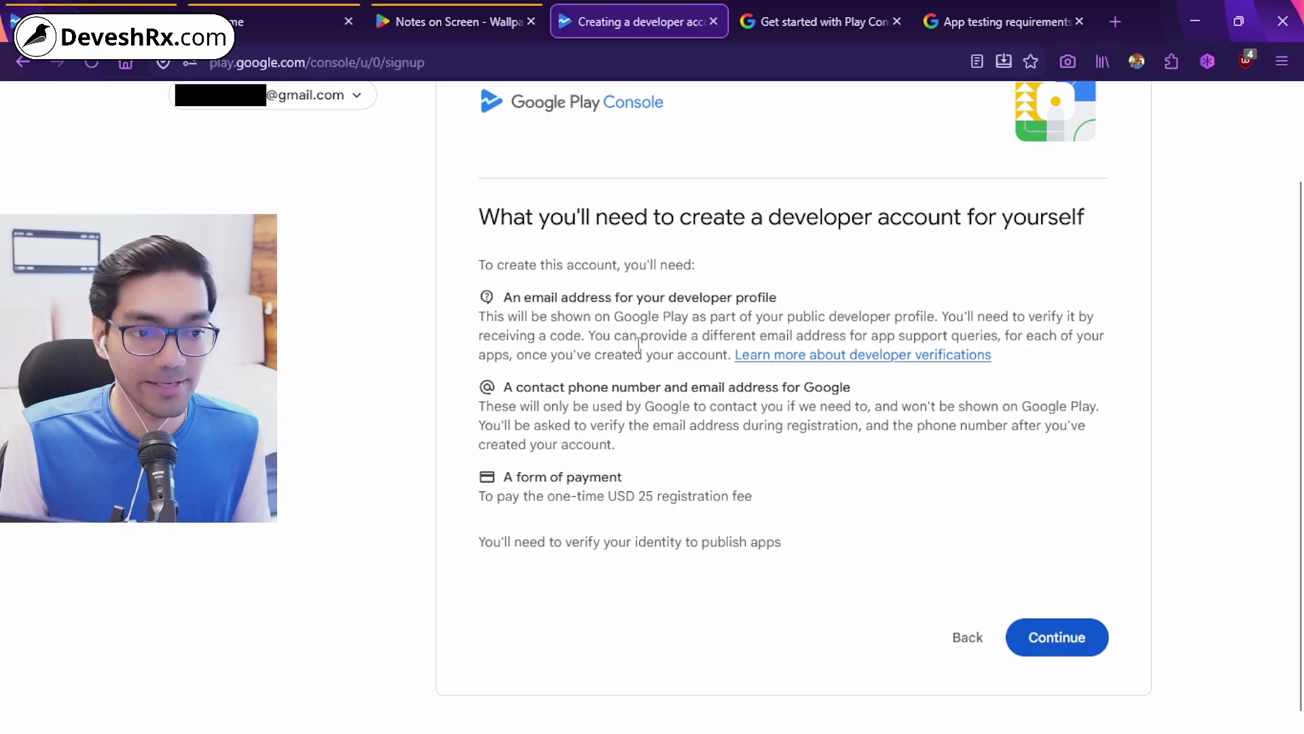
{"action": "left_click_drag", "start_coordinate": [479, 498], "coordinate": [772, 499]}
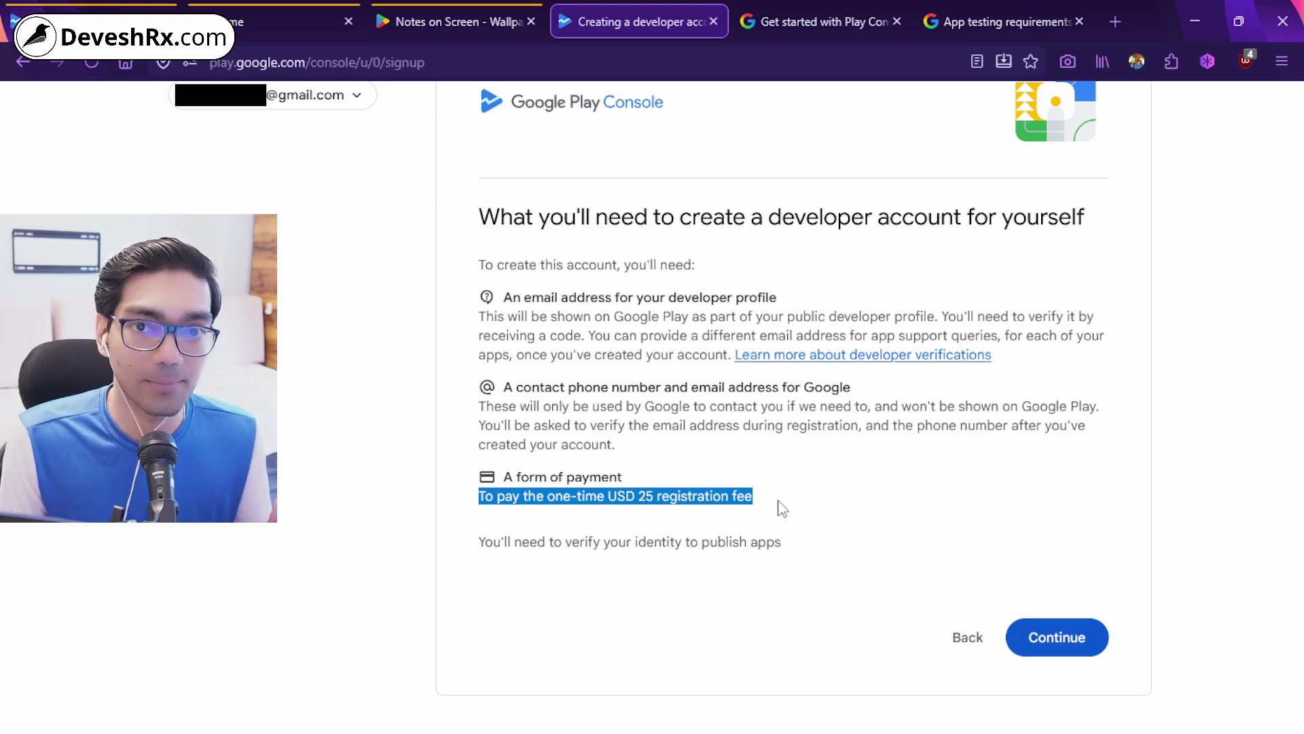
{"action": "left_click", "coordinate": [745, 500]}
{"action": "triple_click", "coordinate": [746, 501]}
{"action": "double_click", "coordinate": [745, 501]}
{"action": "scroll", "coordinate": [745, 500], "scroll_direction": "up", "scroll_amount": 3}
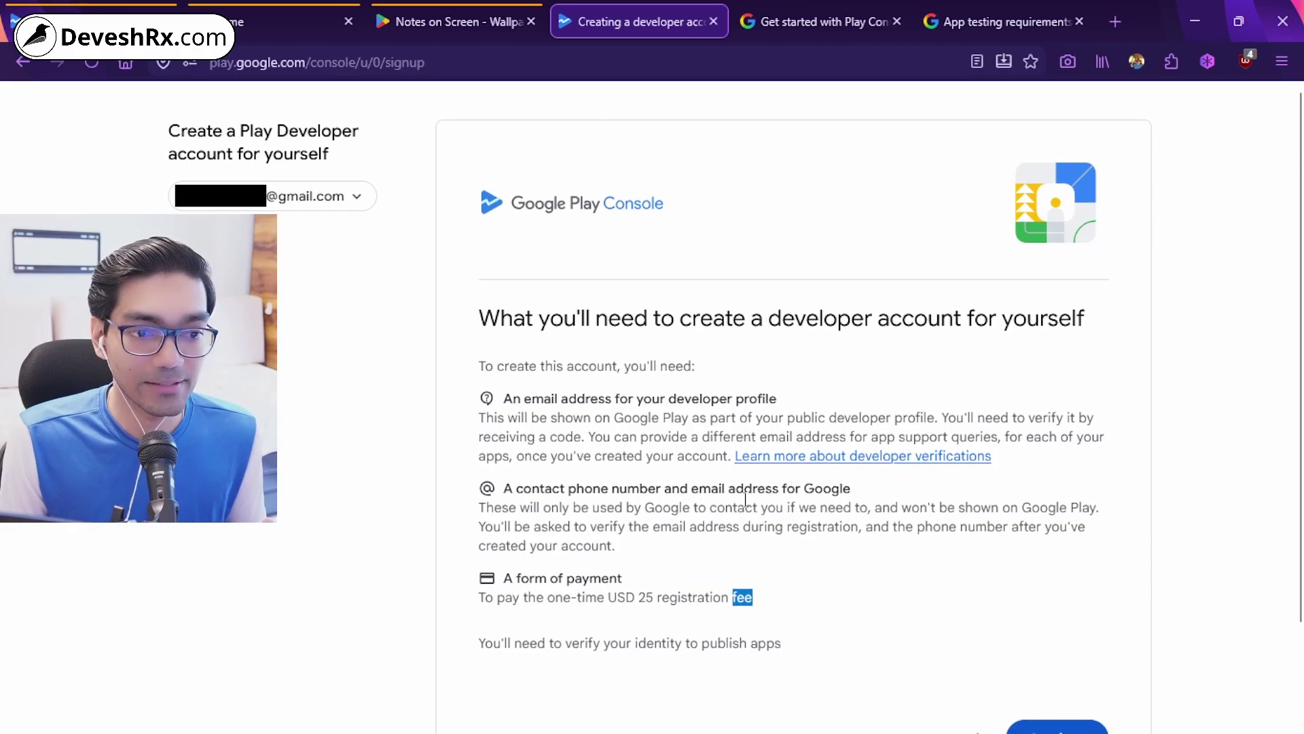
{"action": "left_click", "coordinate": [746, 501]}
{"action": "scroll", "coordinate": [734, 472], "scroll_direction": "down", "scroll_amount": 3}
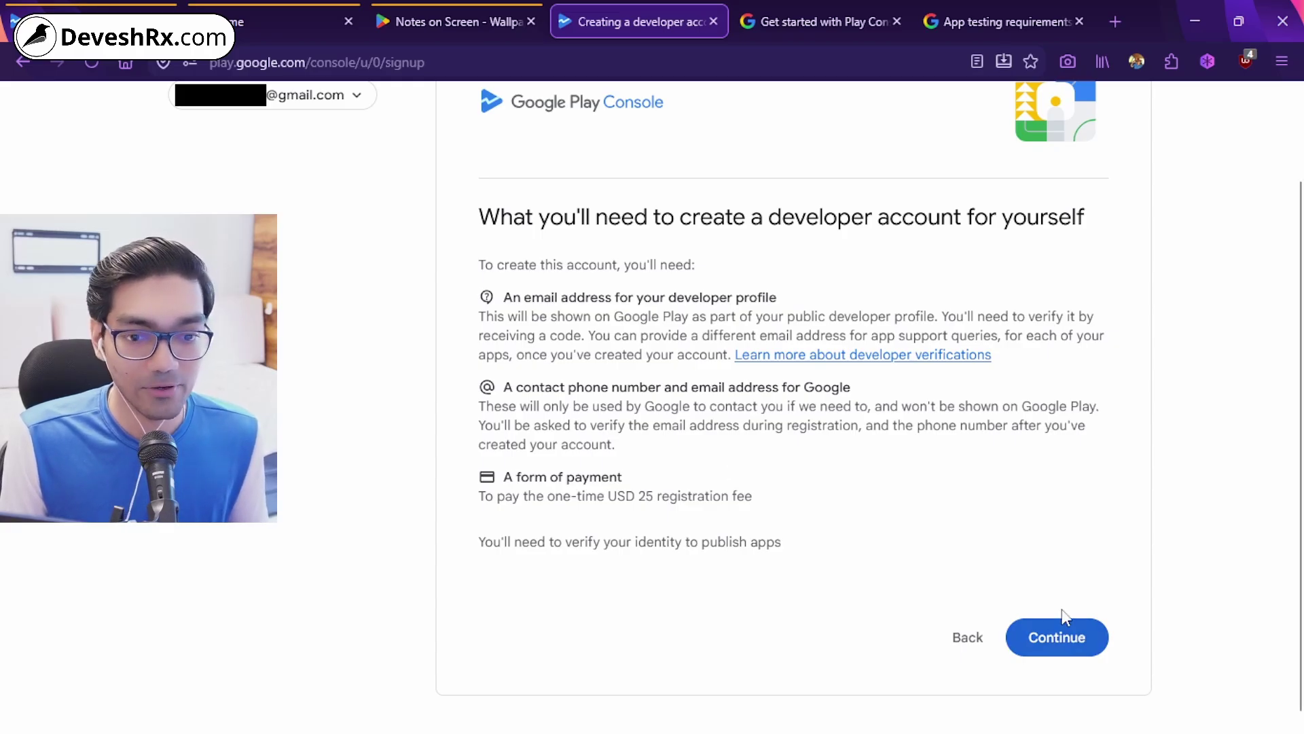
{"action": "scroll", "coordinate": [669, 529], "scroll_direction": "up", "scroll_amount": 3}
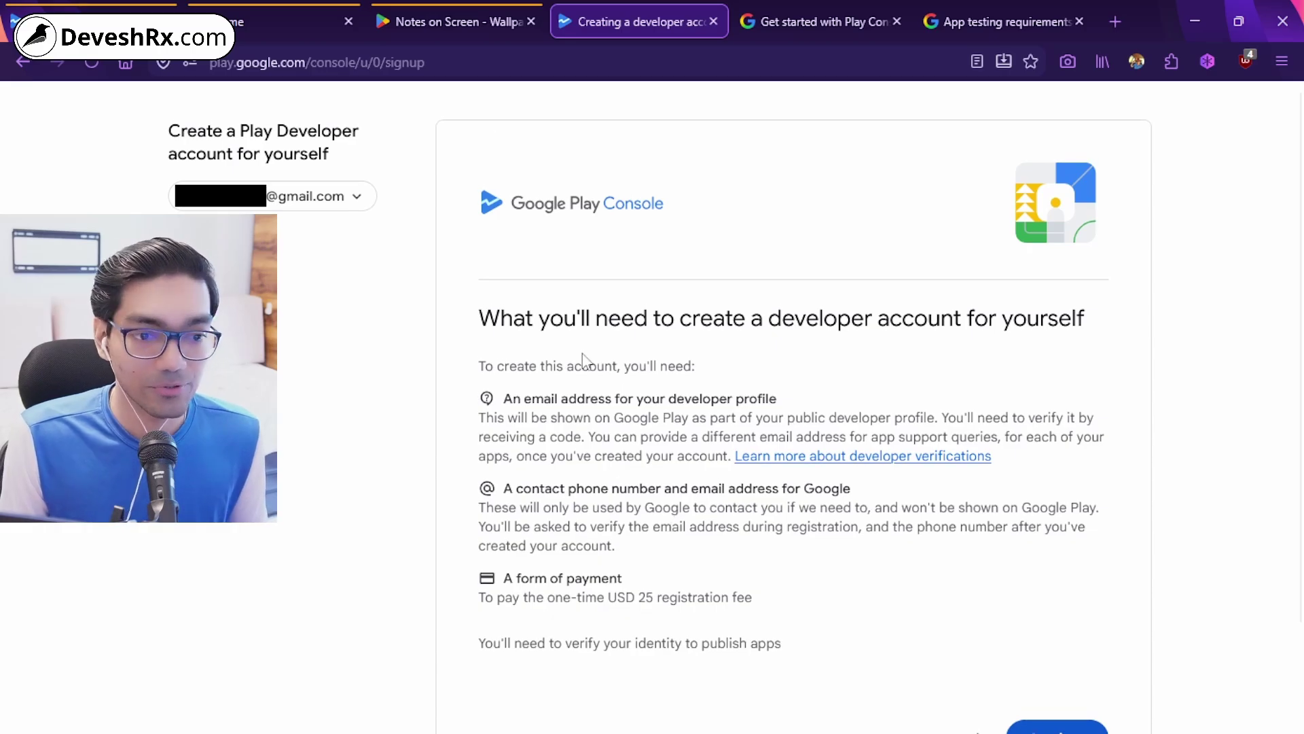
On the existing Devesh Rx Apps account, open the new app form and review the name, package name and default language fields
{"action": "left_click", "coordinate": [228, 10]}
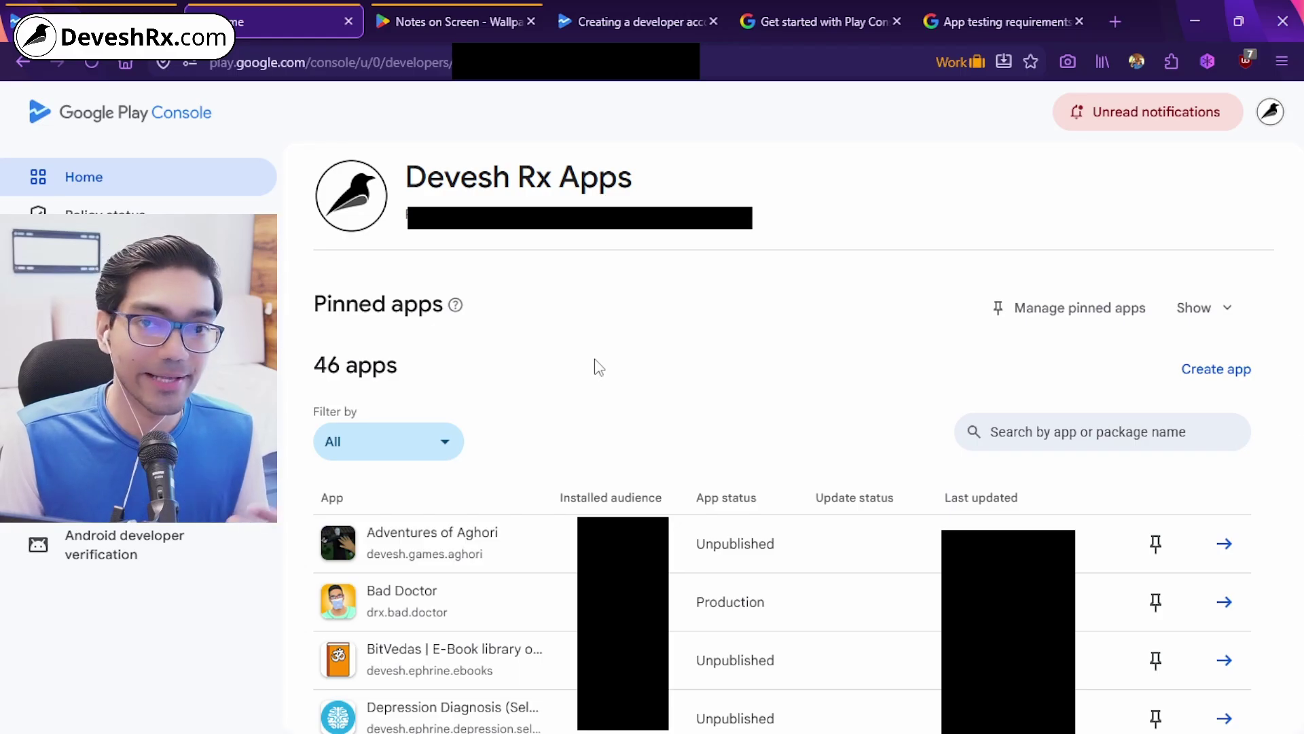
{"action": "left_click", "coordinate": [1200, 384]}
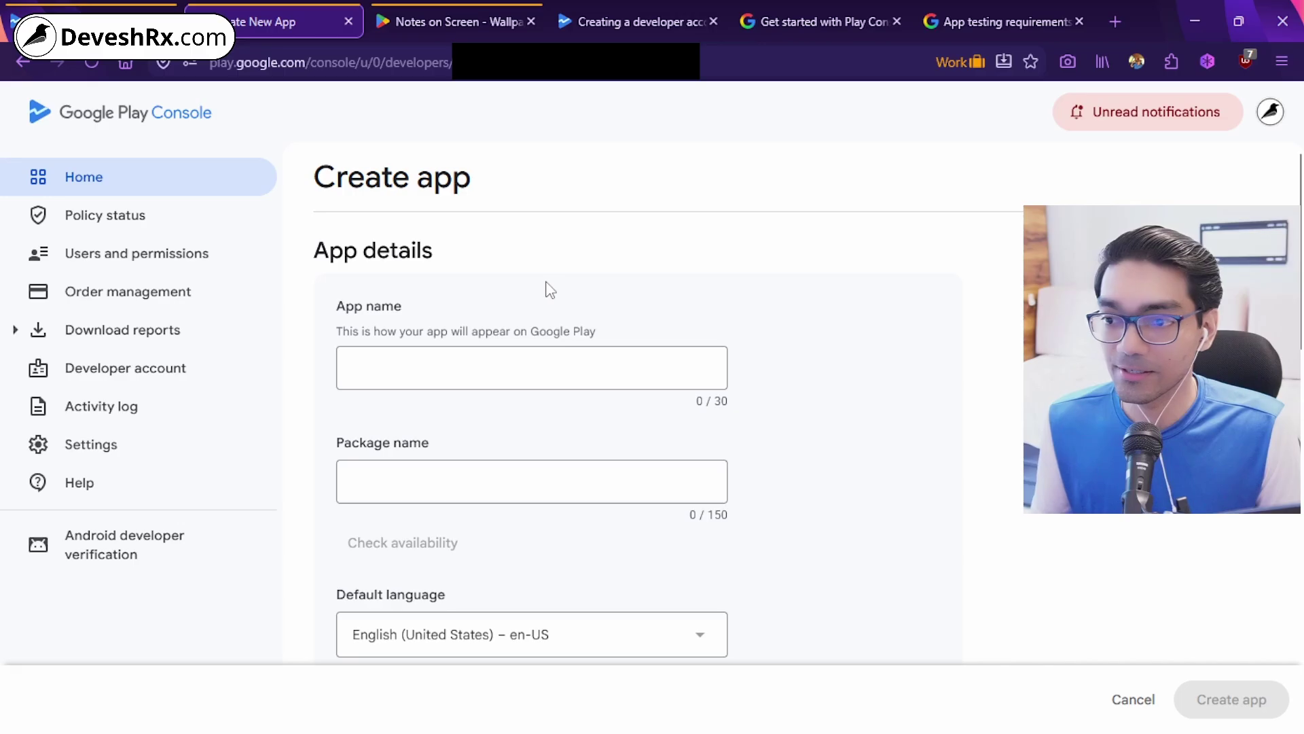
{"action": "left_click", "coordinate": [446, 375]}
{"action": "left_click", "coordinate": [448, 375]}
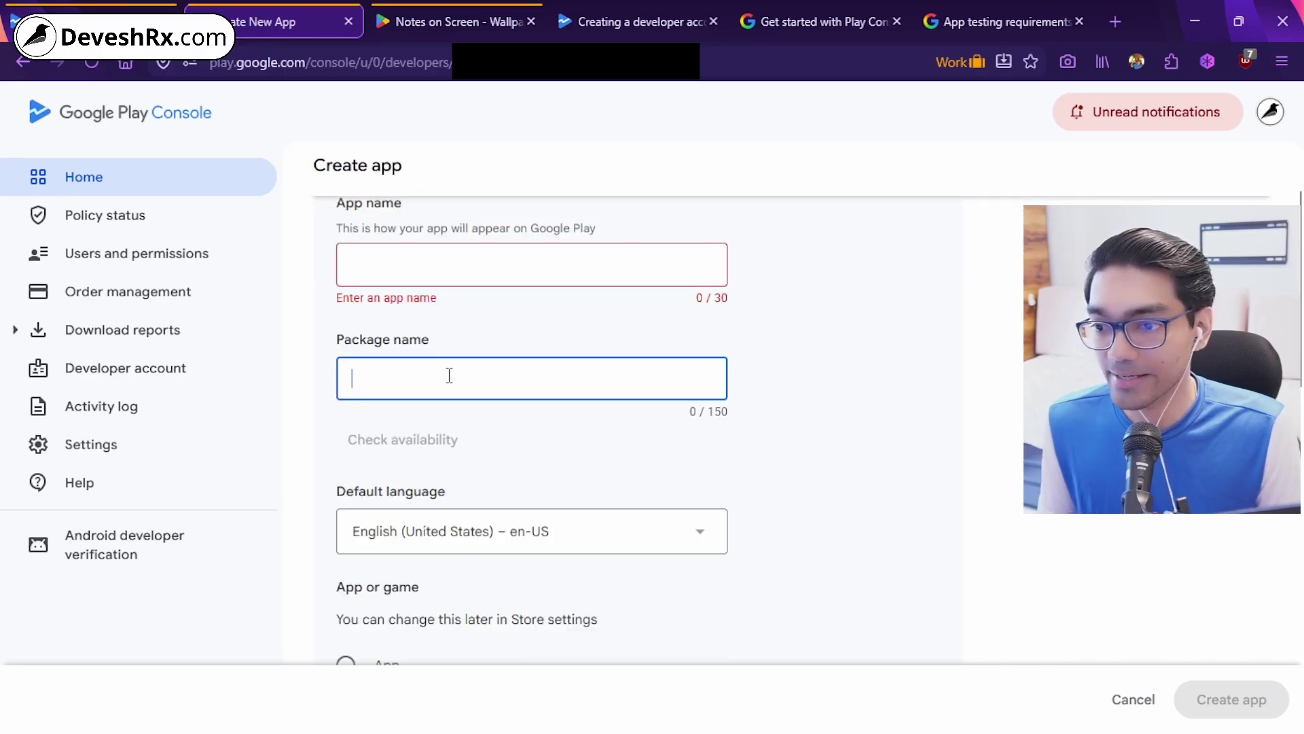
{"action": "scroll", "coordinate": [435, 360], "scroll_direction": "down", "scroll_amount": 3}
{"action": "left_click", "coordinate": [426, 350]}
{"action": "left_click", "coordinate": [957, 358]}
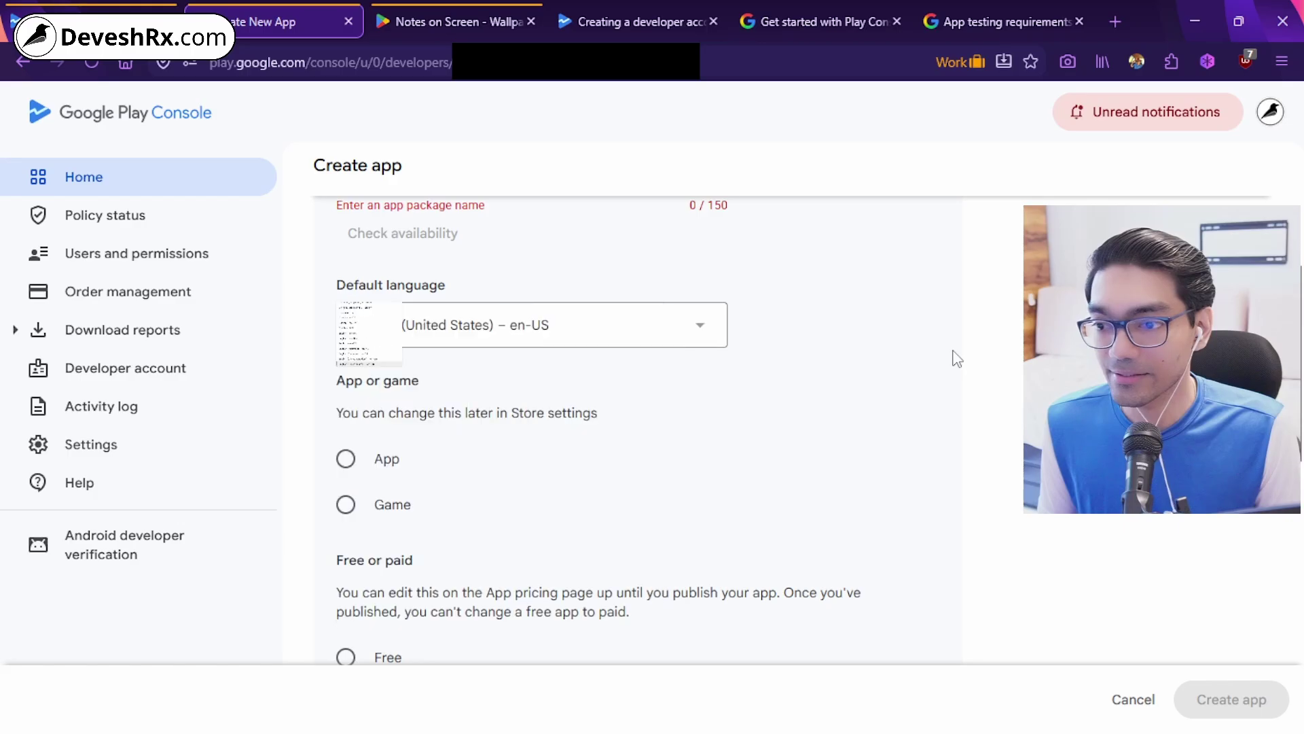
Set the new app's type to App and its pricing to Paid
{"action": "scroll", "coordinate": [483, 373], "scroll_direction": "down", "scroll_amount": 2}
{"action": "left_click", "coordinate": [369, 355]}
{"action": "left_click", "coordinate": [379, 406]}
{"action": "left_click", "coordinate": [361, 355]}
{"action": "scroll", "coordinate": [457, 369], "scroll_direction": "down", "scroll_amount": 2}
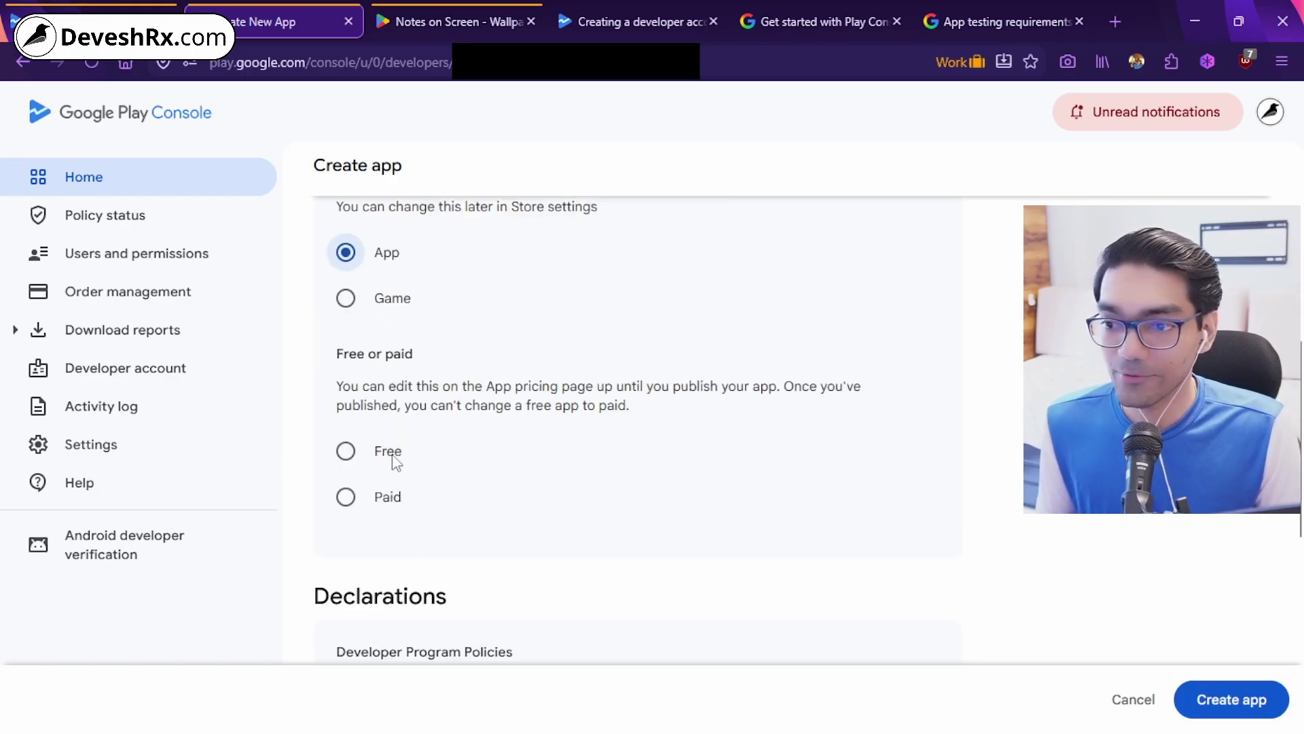
{"action": "left_click", "coordinate": [390, 453]}
{"action": "left_click", "coordinate": [386, 499]}
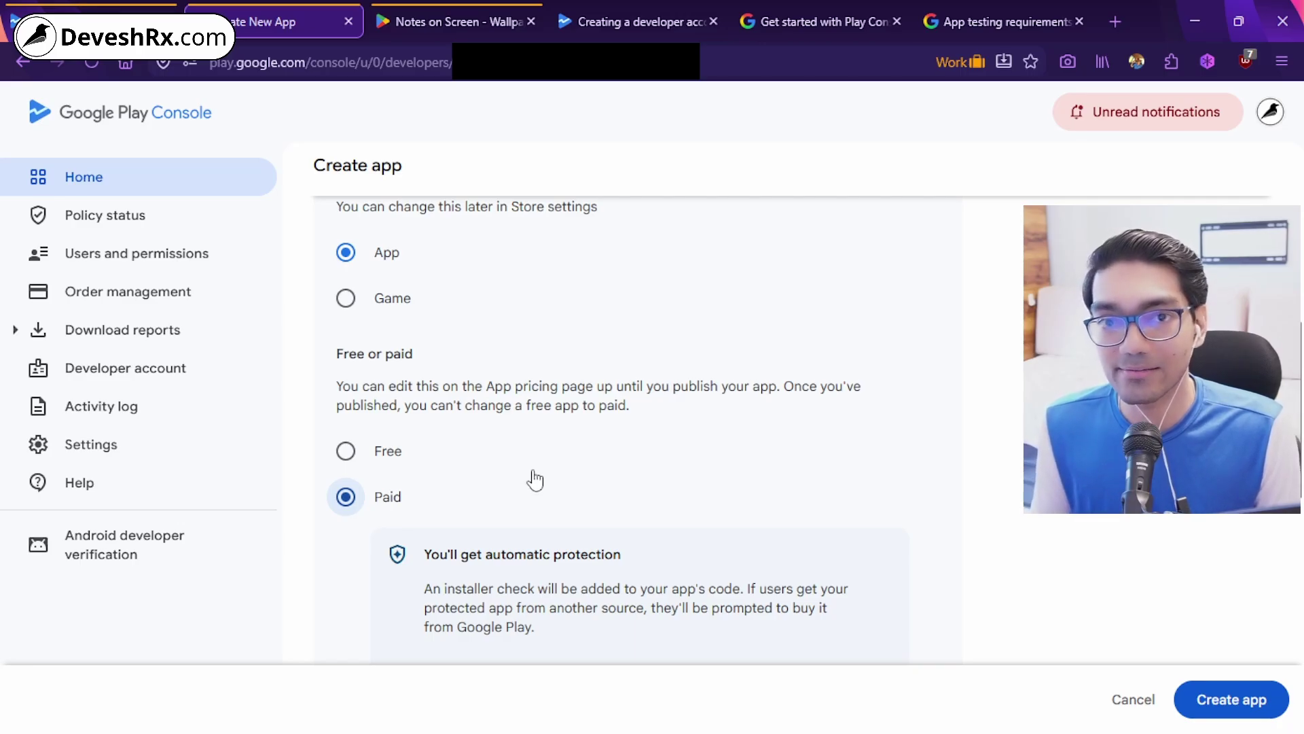
Accept the Developer Program Policies and US export laws declarations for the new app
{"action": "scroll", "coordinate": [438, 286], "scroll_direction": "down", "scroll_amount": 5}
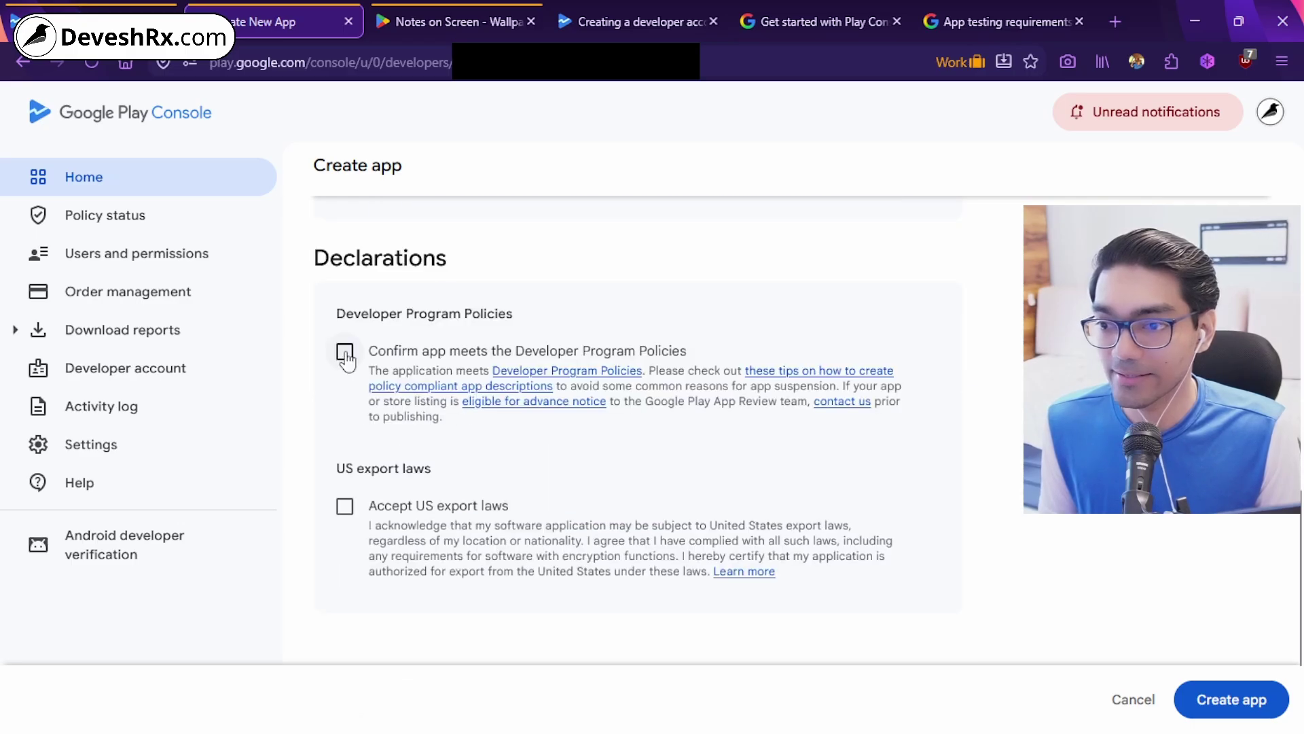
{"action": "left_click", "coordinate": [345, 353]}
{"action": "left_click", "coordinate": [344, 510]}
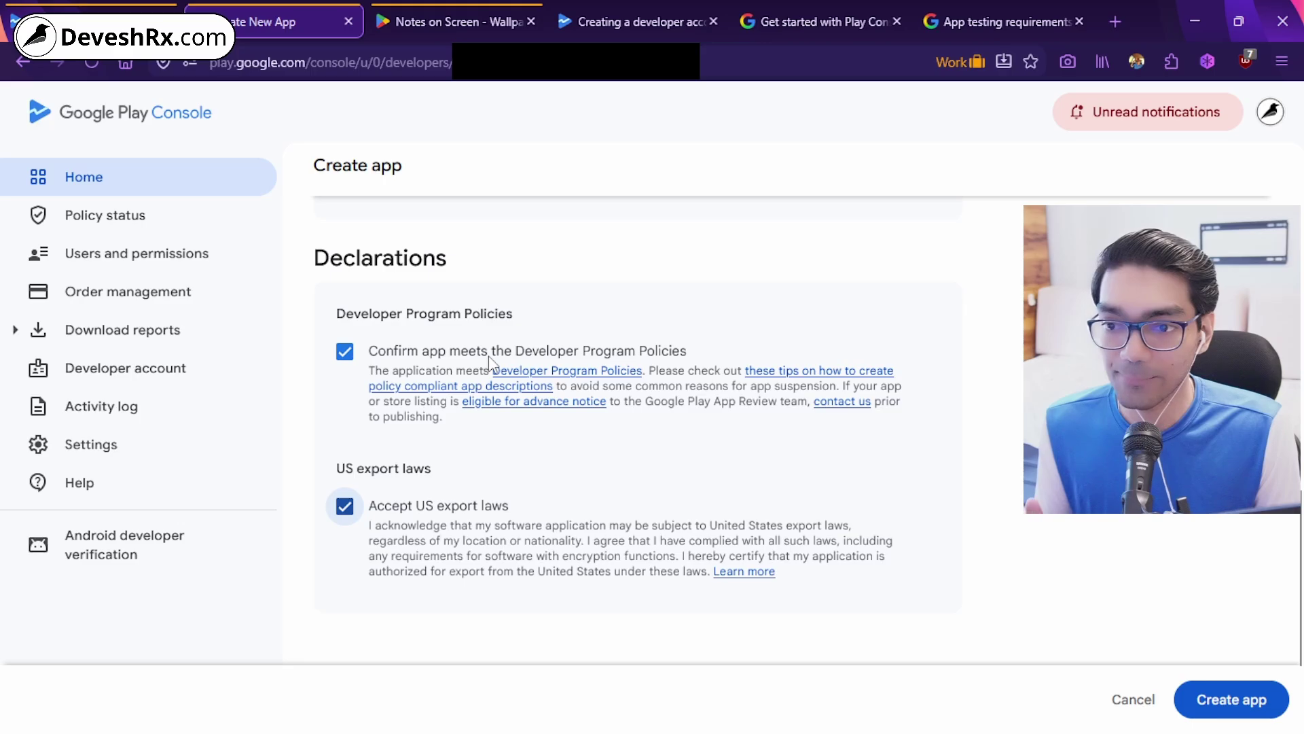
{"action": "left_click_drag", "start_coordinate": [429, 351], "coordinate": [737, 355]}
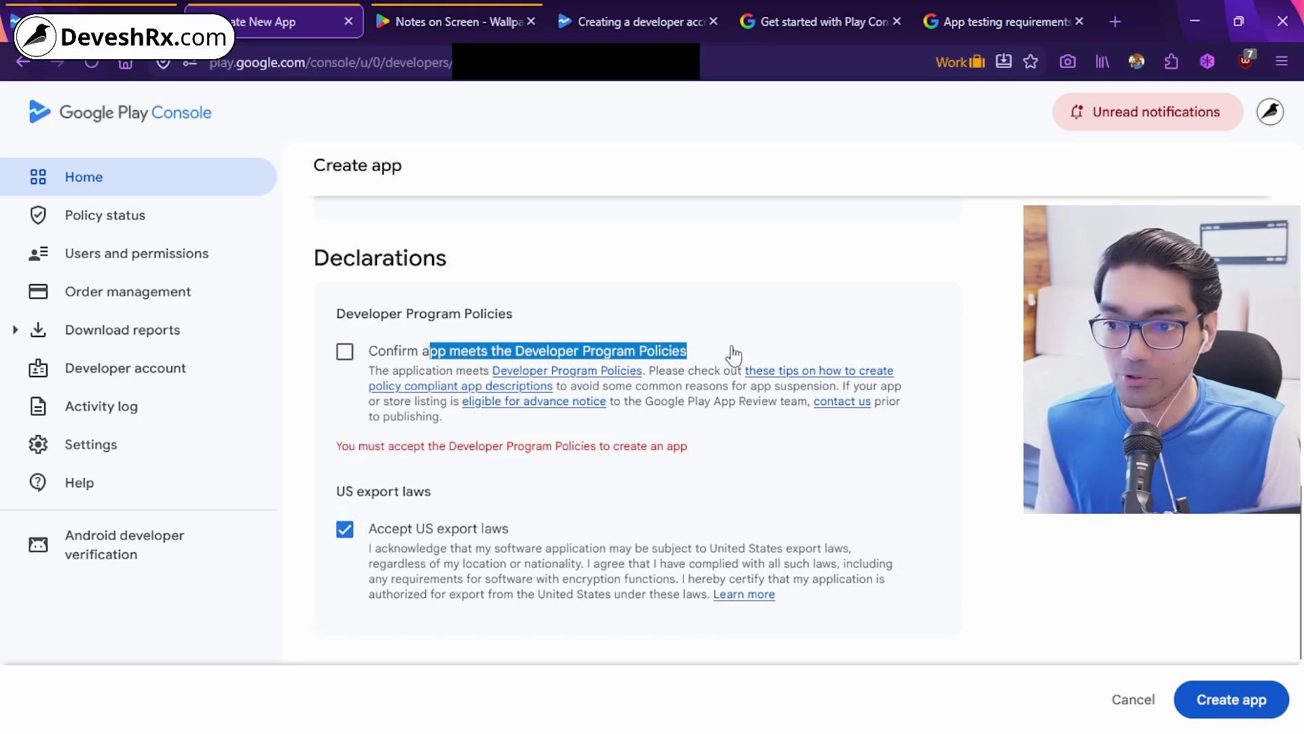
{"action": "left_click", "coordinate": [676, 354]}
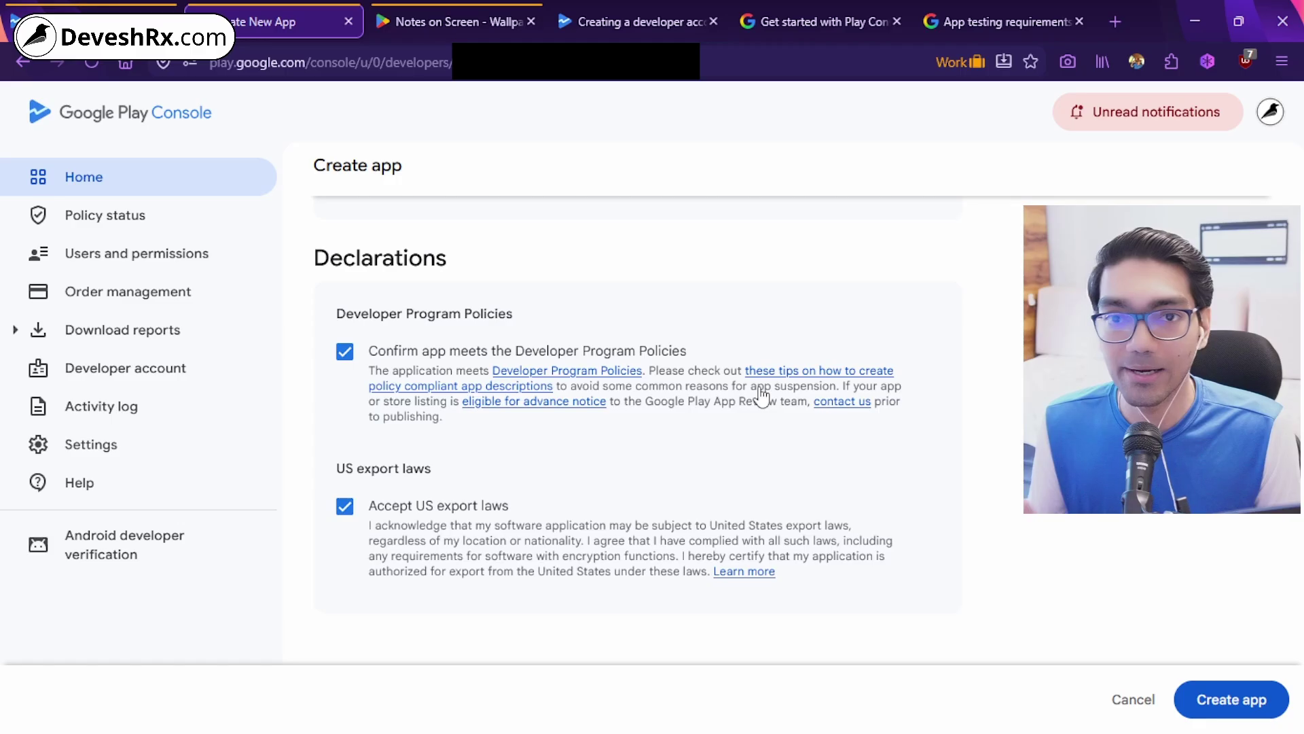
{"action": "scroll", "coordinate": [764, 394], "scroll_direction": "down", "scroll_amount": 1}
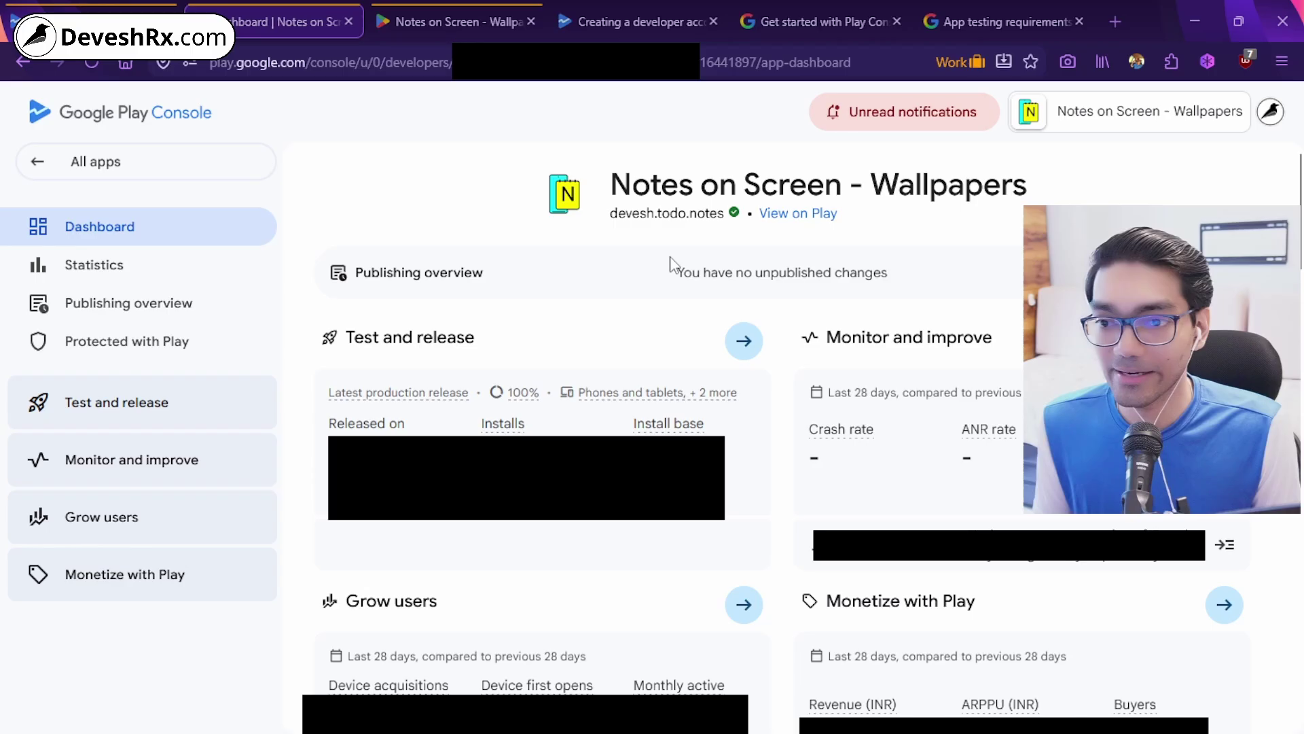
Review the Notes on Screen - Wallpapers title in Play Console and the App Icon specification in the Notion checklist
{"action": "left_click_drag", "start_coordinate": [611, 184], "coordinate": [1083, 178]}
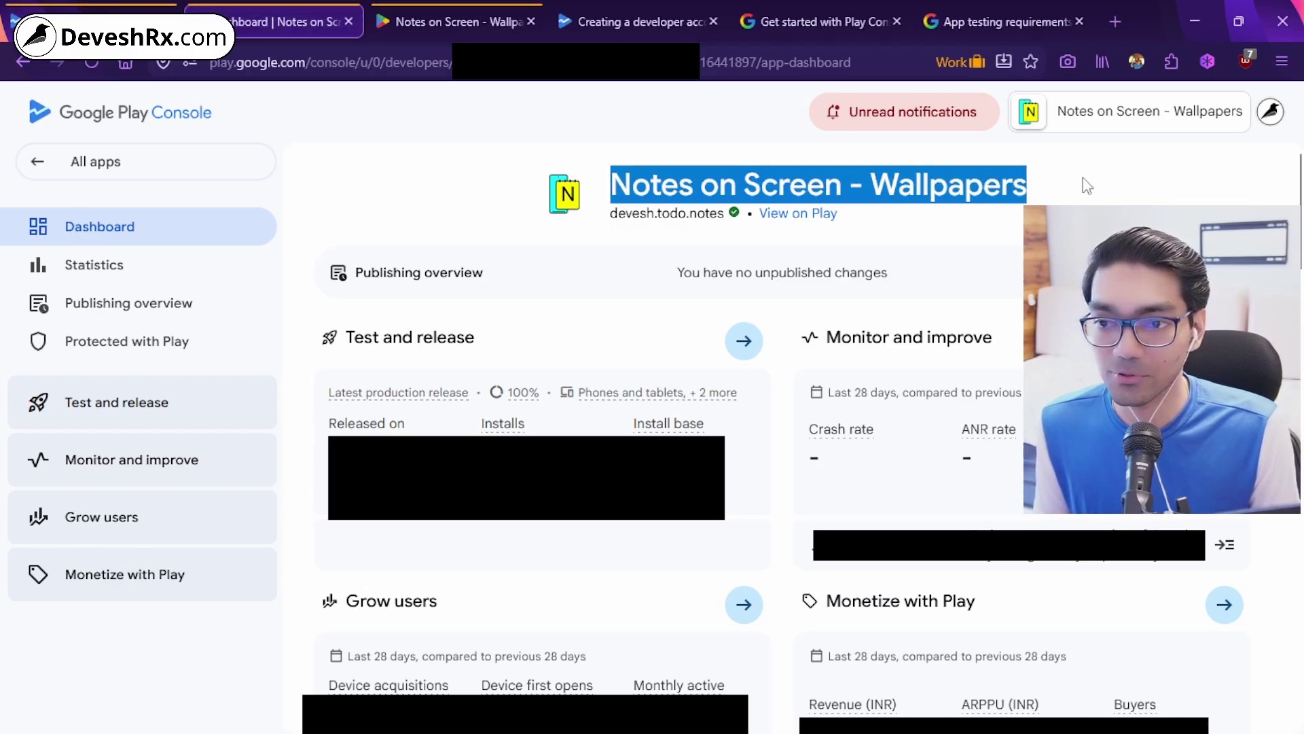
{"action": "left_click", "coordinate": [1083, 177]}
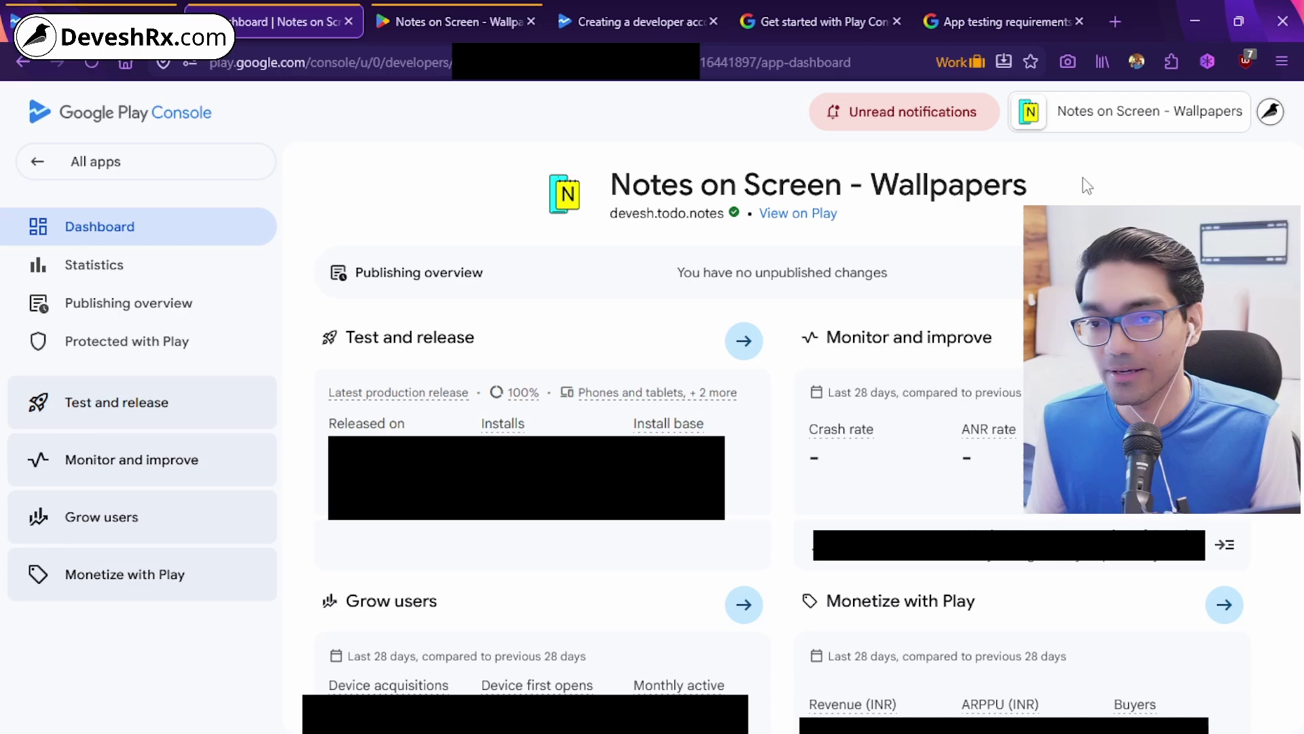
{"action": "triple_click", "coordinate": [993, 194]}
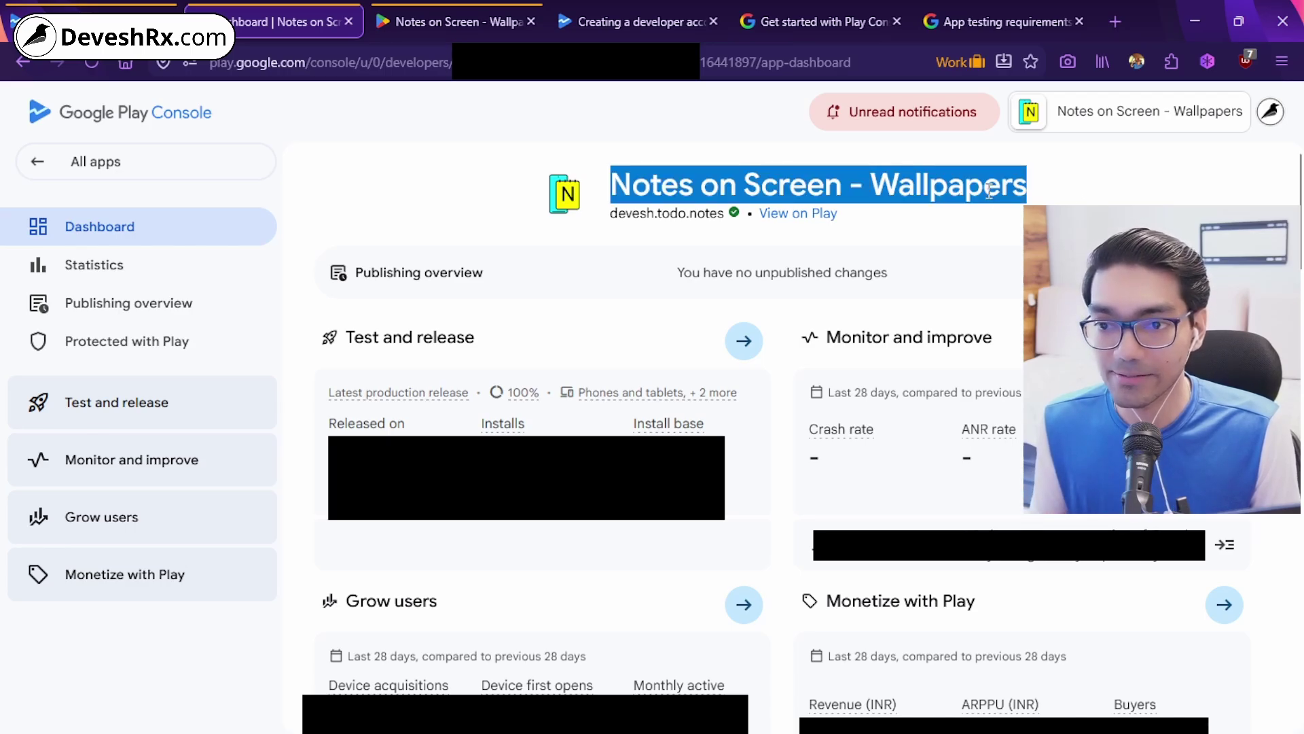
{"action": "left_click", "coordinate": [989, 191]}
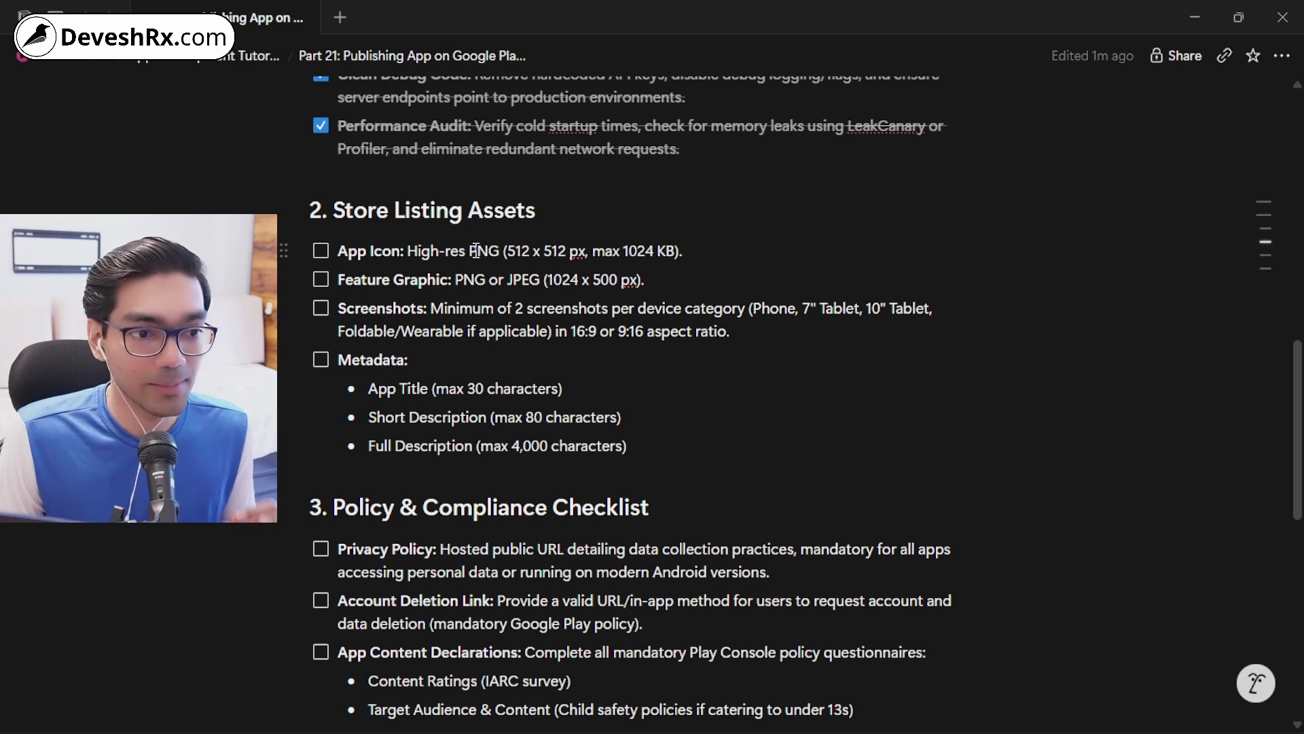
{"action": "left_click_drag", "start_coordinate": [505, 252], "coordinate": [671, 251]}
{"action": "left_click", "coordinate": [671, 252]}
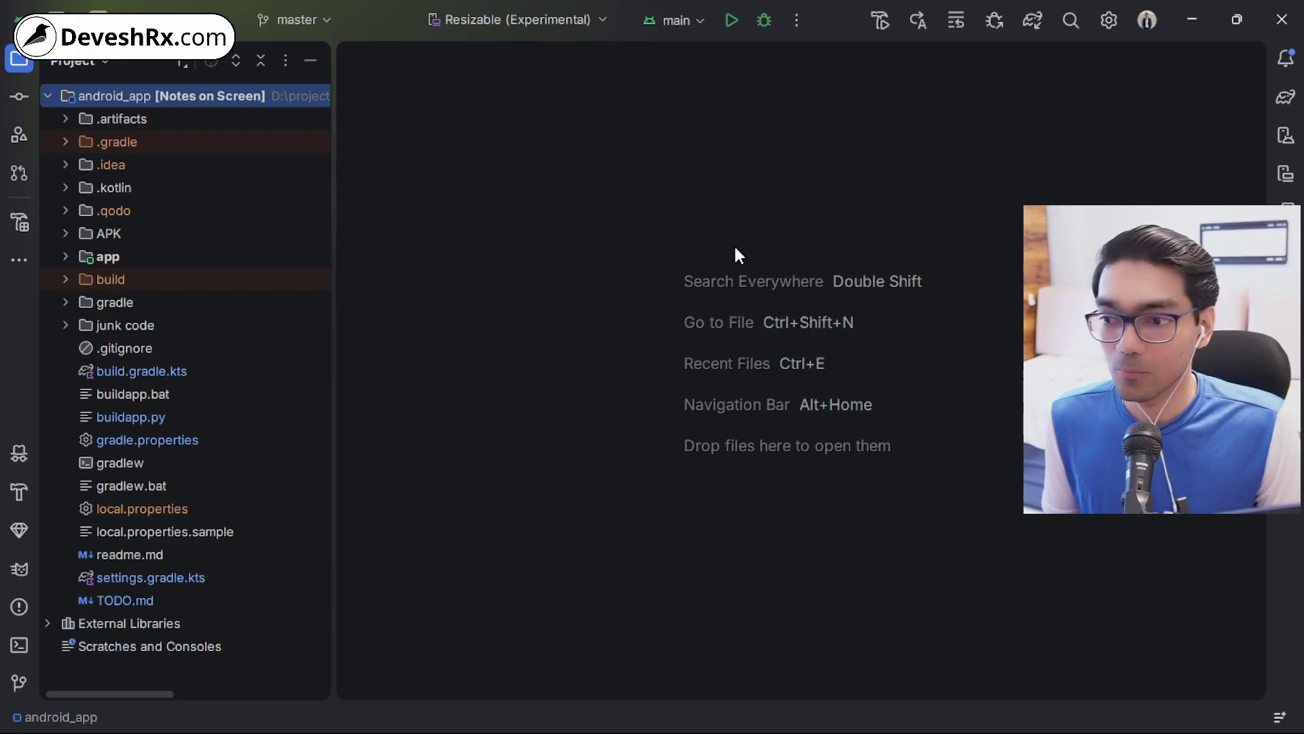
In Android Studio, open ic_launcher-playstore.png from app/src/main in the Project view to inspect the store icon
{"action": "left_click", "coordinate": [103, 65]}
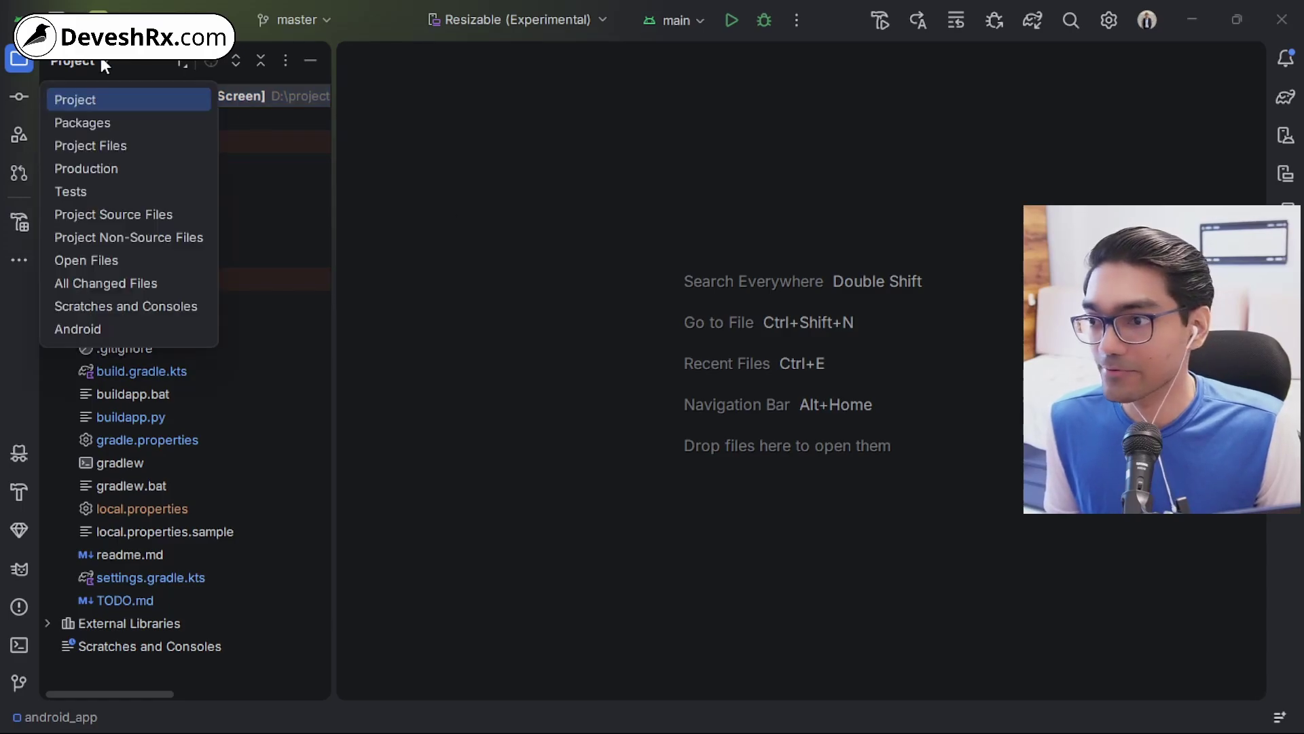
{"action": "left_click", "coordinate": [110, 103]}
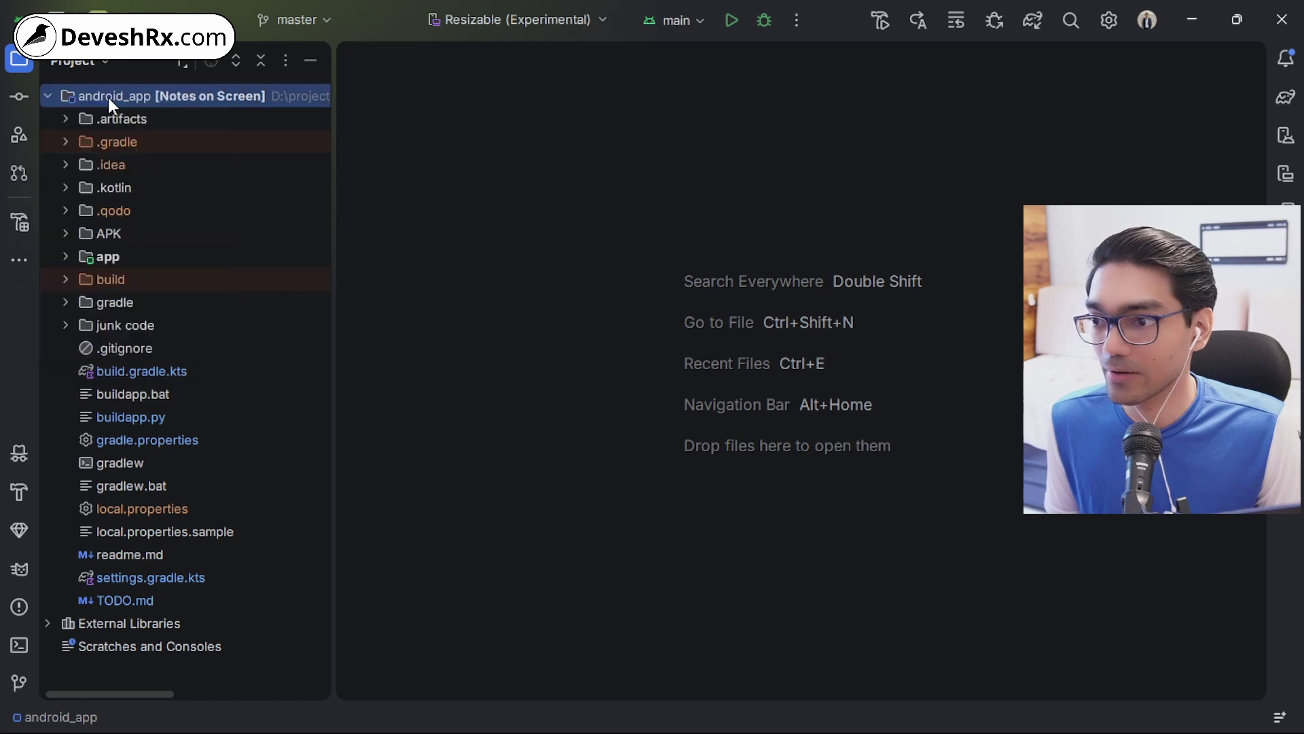
{"action": "left_click", "coordinate": [100, 256]}
{"action": "left_click", "coordinate": [65, 256]}
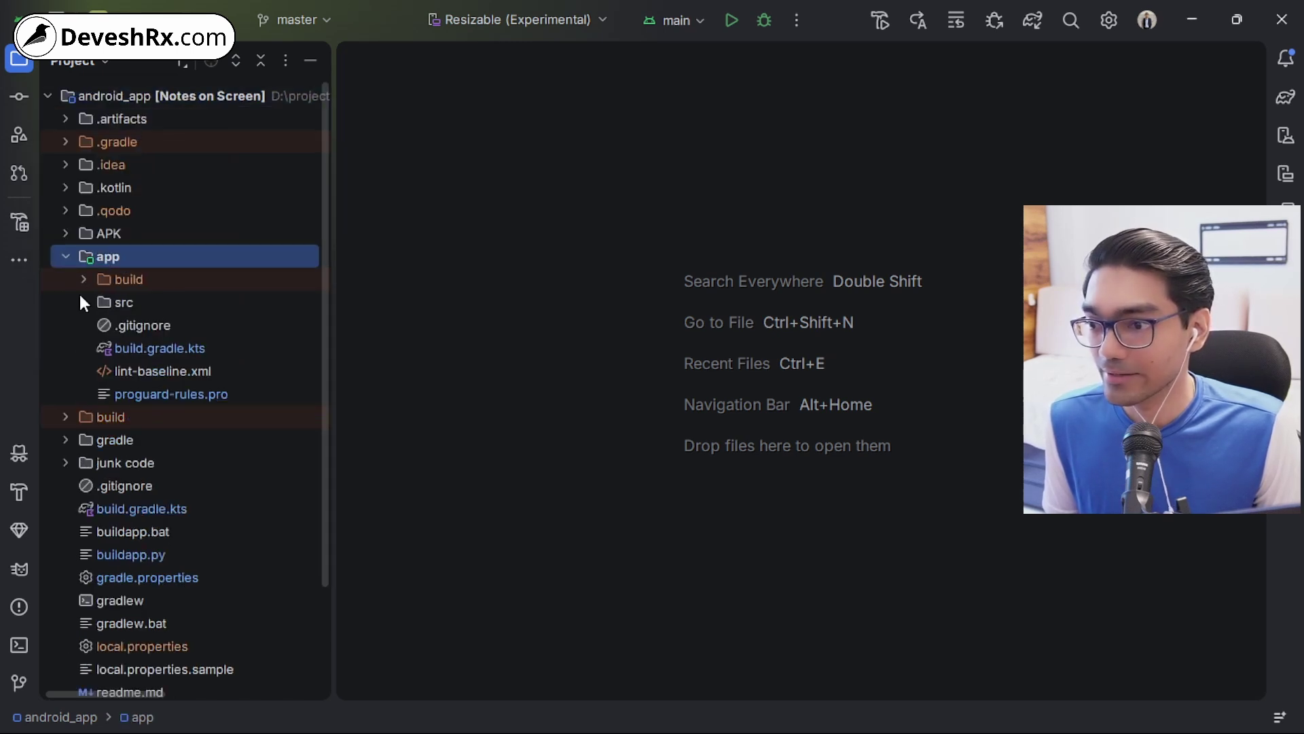
{"action": "left_click", "coordinate": [83, 301]}
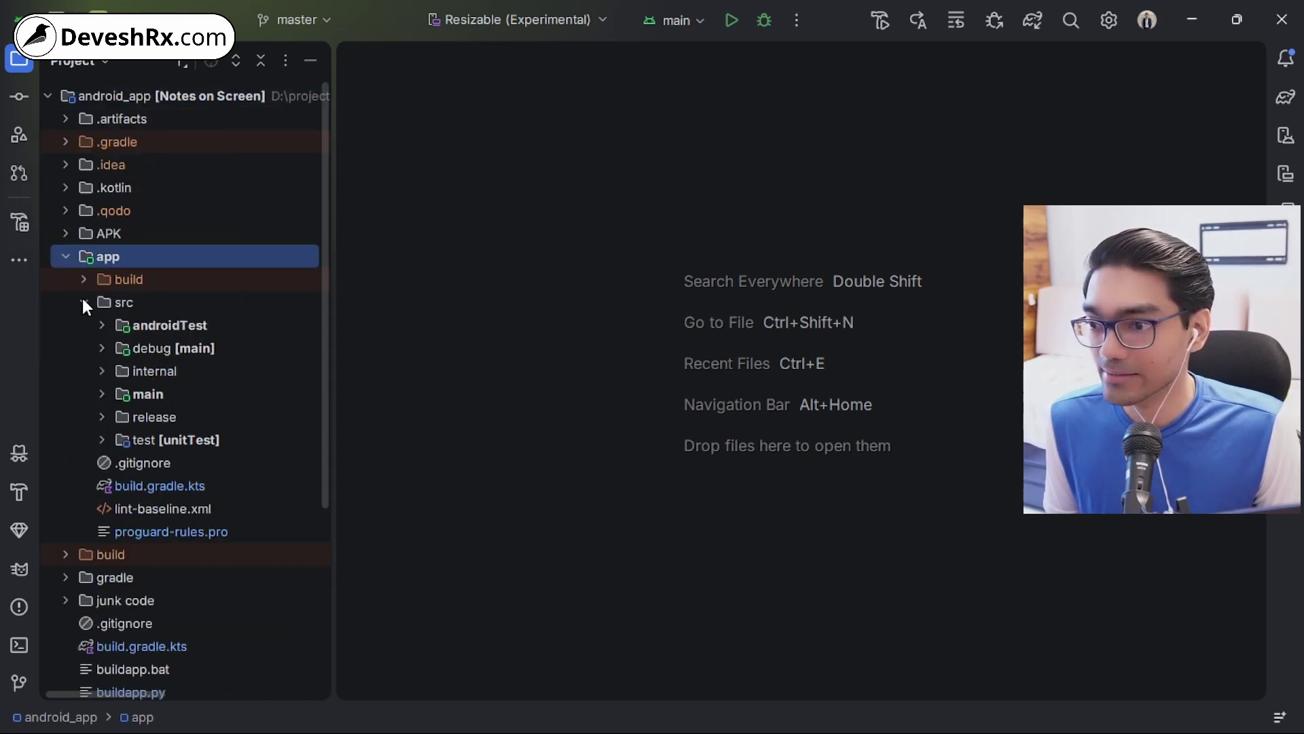
{"action": "left_click", "coordinate": [103, 394]}
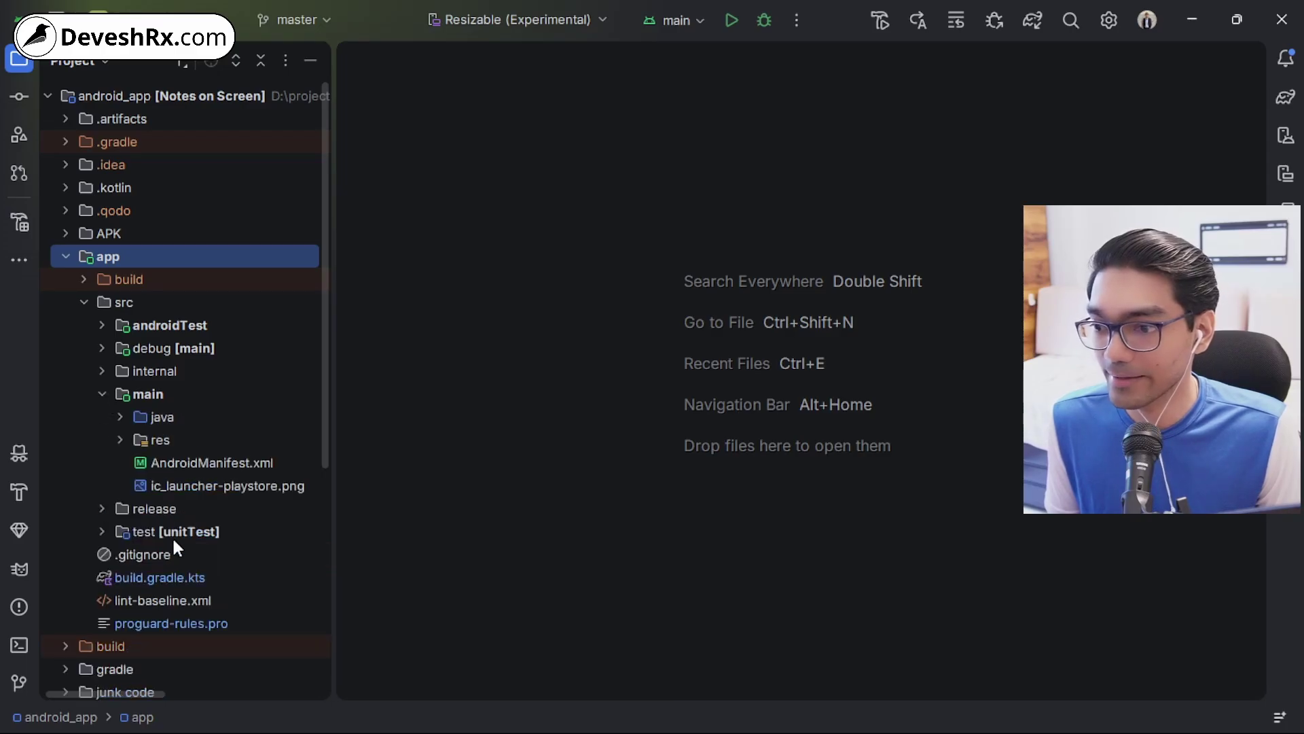
{"action": "left_click", "coordinate": [127, 398]}
{"action": "left_click", "coordinate": [193, 481]}
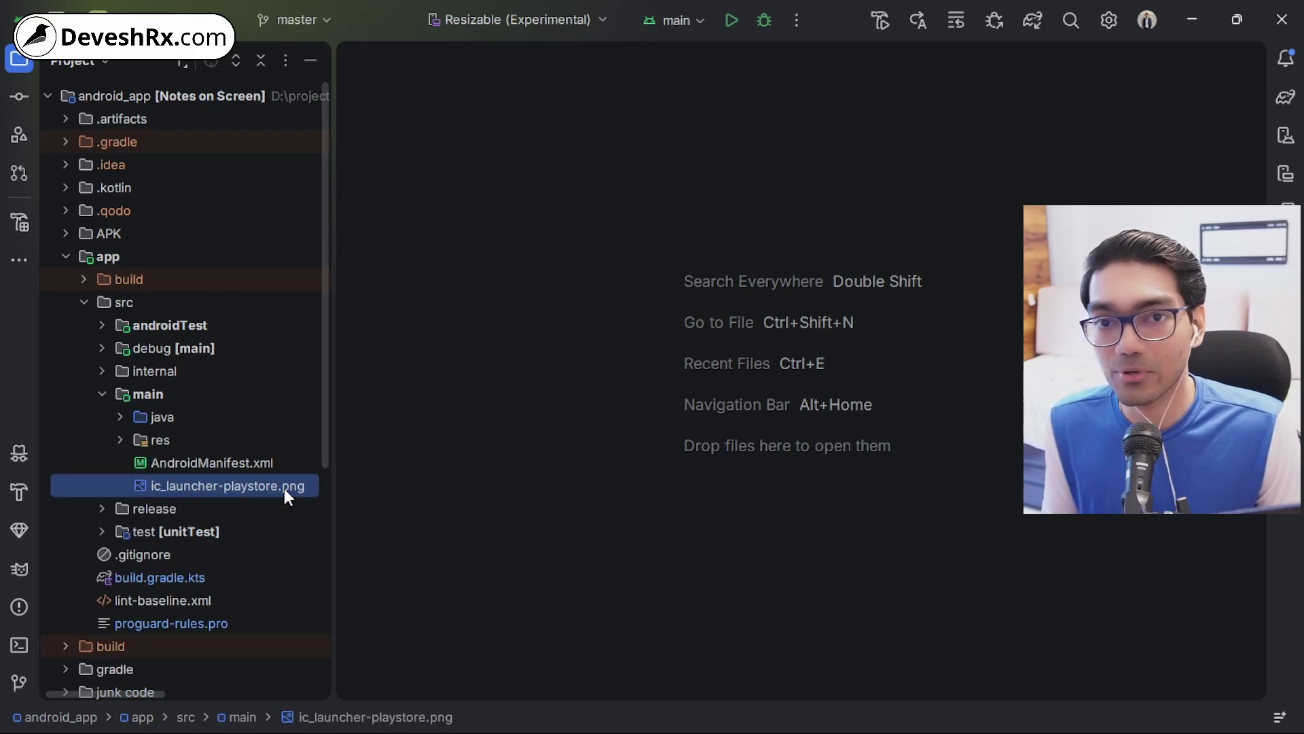
{"action": "double_click", "coordinate": [220, 489]}
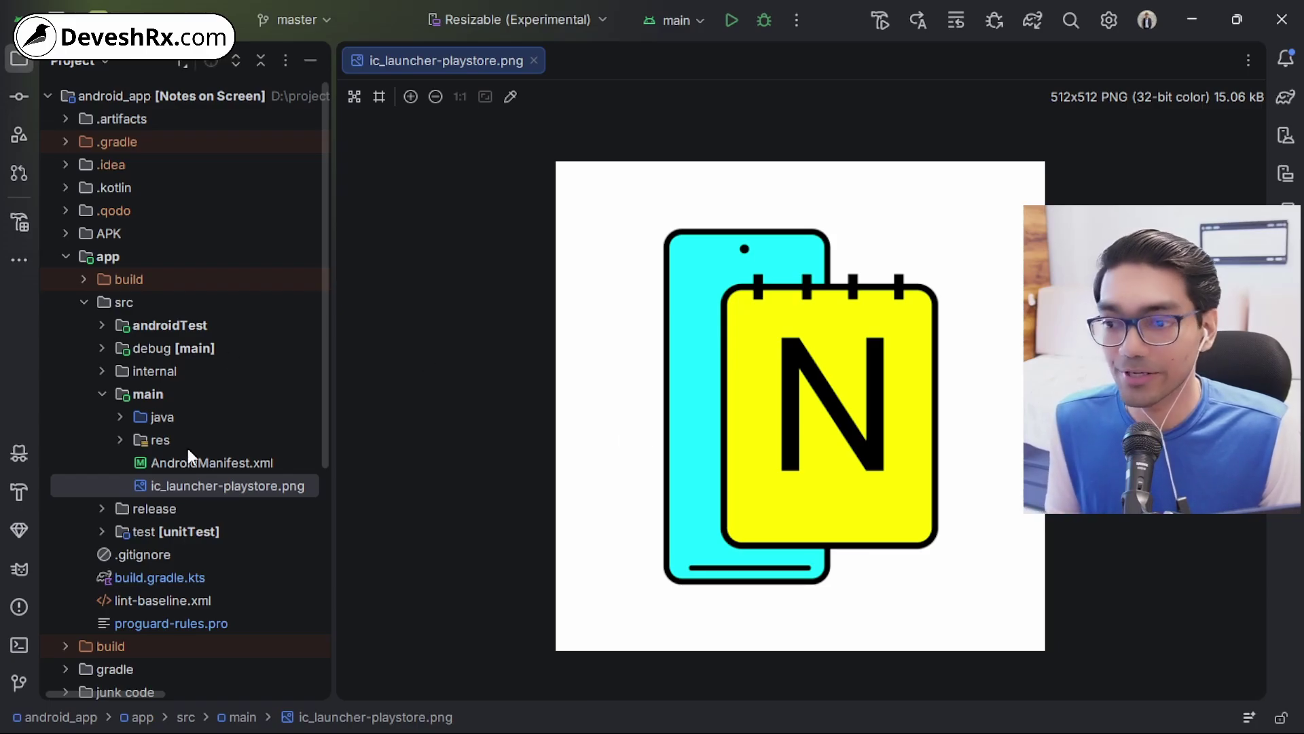
{"action": "left_click", "coordinate": [197, 484]}
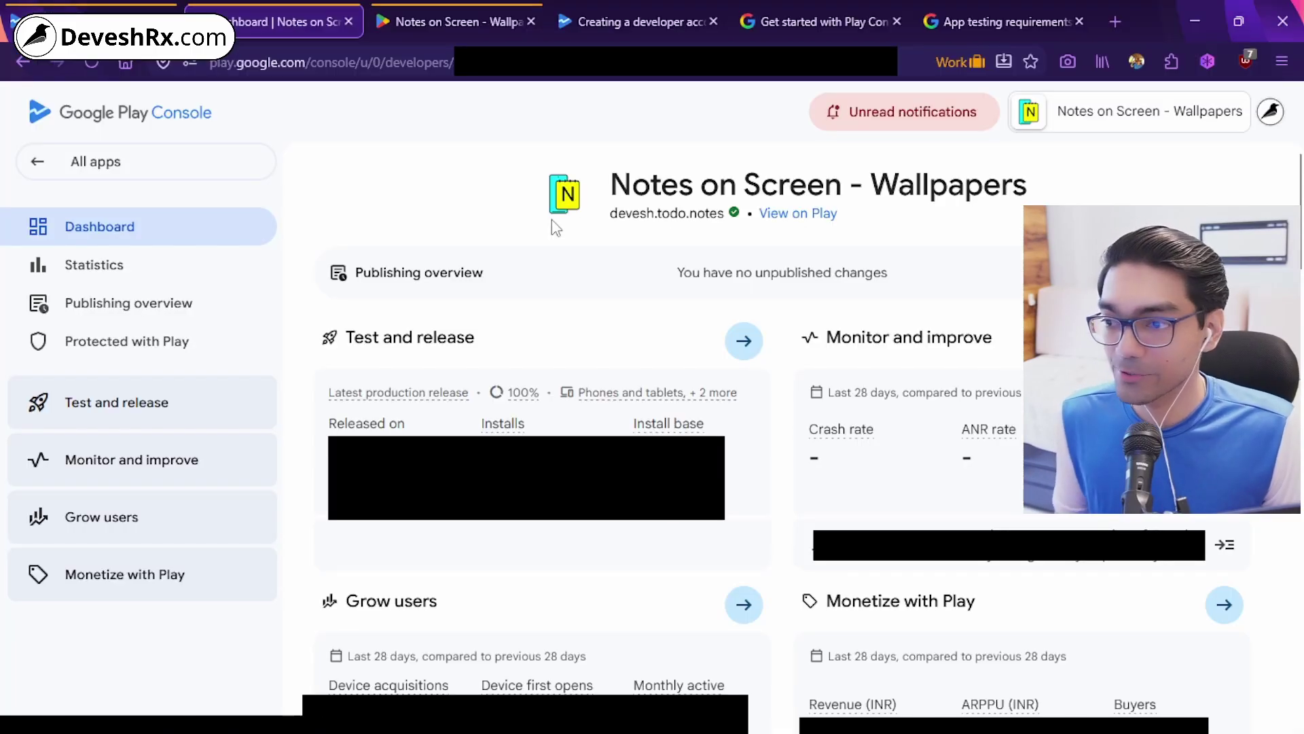
In Play Console, open the Store listings page for Notes on Screen - Wallpapers
{"action": "left_click", "coordinate": [132, 530]}
{"action": "scroll", "coordinate": [189, 515], "scroll_direction": "down", "scroll_amount": 2}
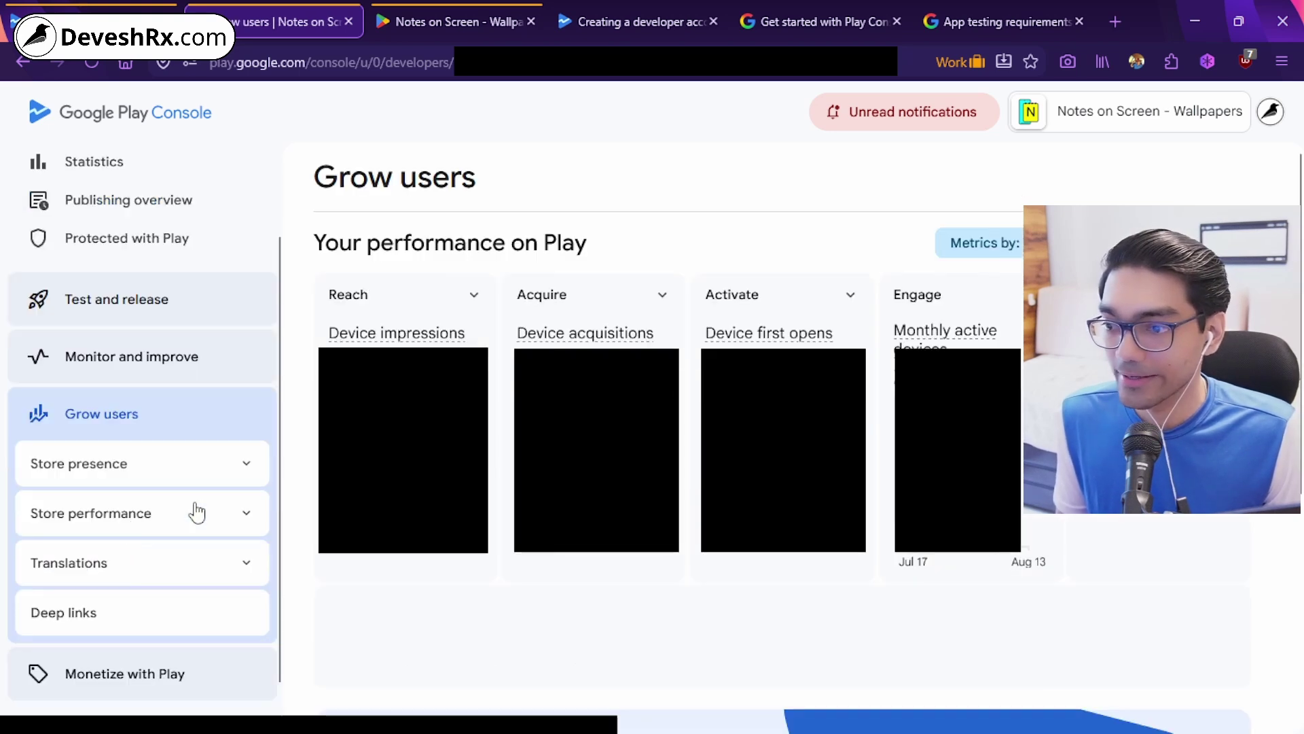
{"action": "left_click", "coordinate": [197, 463]}
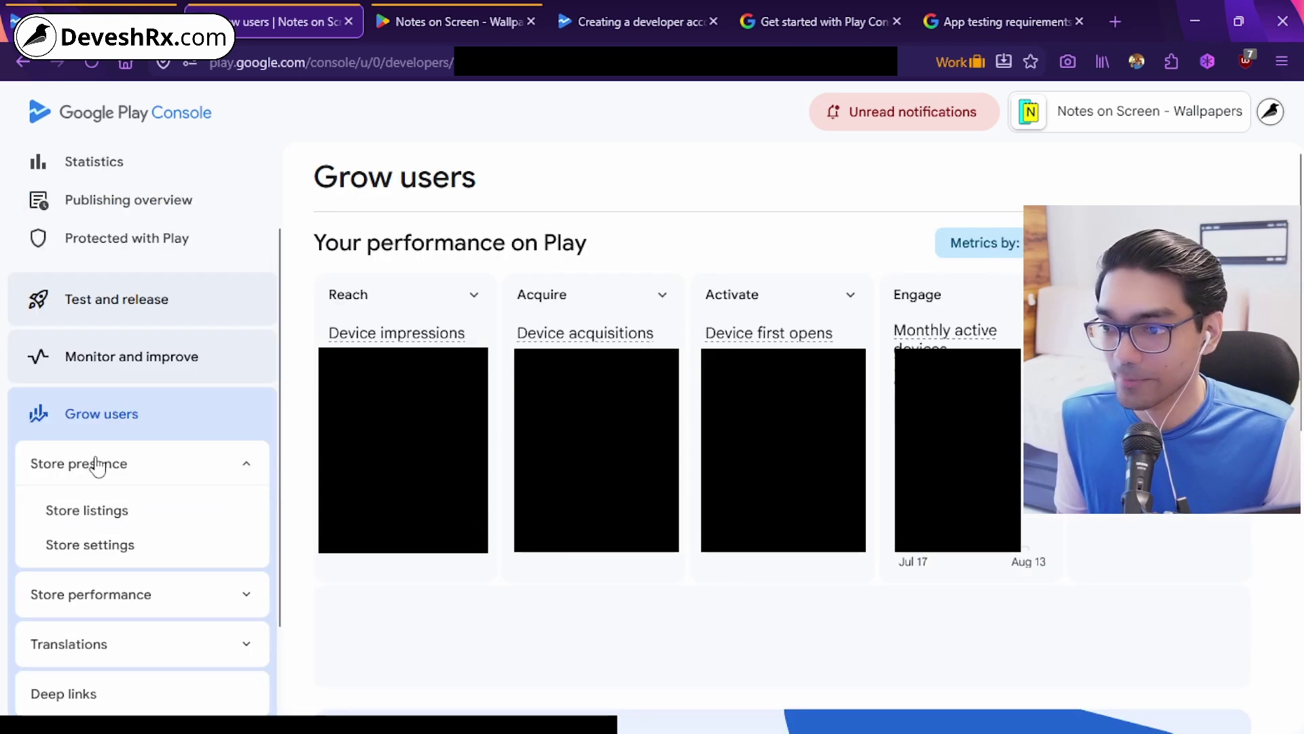
{"action": "left_click", "coordinate": [78, 515]}
Open the default store listing for editing and go to its common text assets
{"action": "scroll", "coordinate": [787, 480], "scroll_direction": "down", "scroll_amount": 3}
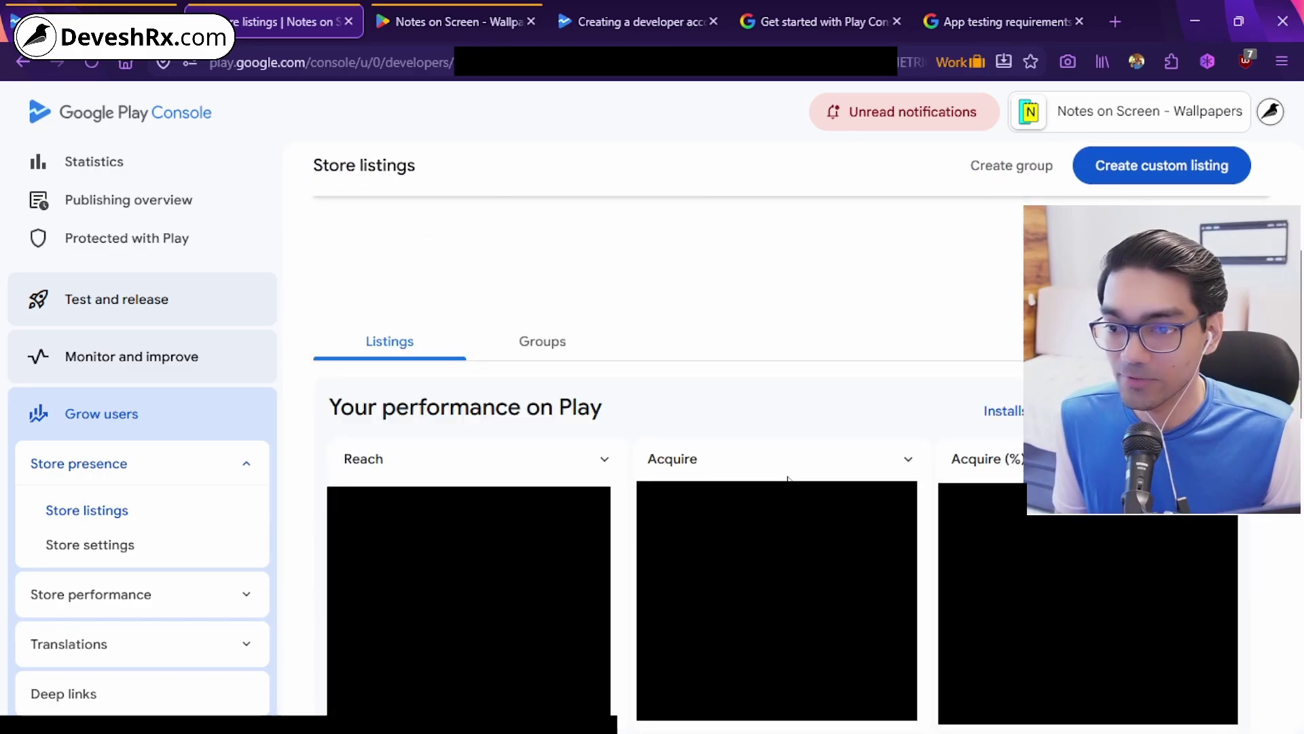
{"action": "scroll", "coordinate": [788, 479], "scroll_direction": "down", "scroll_amount": 4}
{"action": "scroll", "coordinate": [792, 484], "scroll_direction": "down", "scroll_amount": 3}
{"action": "scroll", "coordinate": [963, 347], "scroll_direction": "up", "scroll_amount": 2}
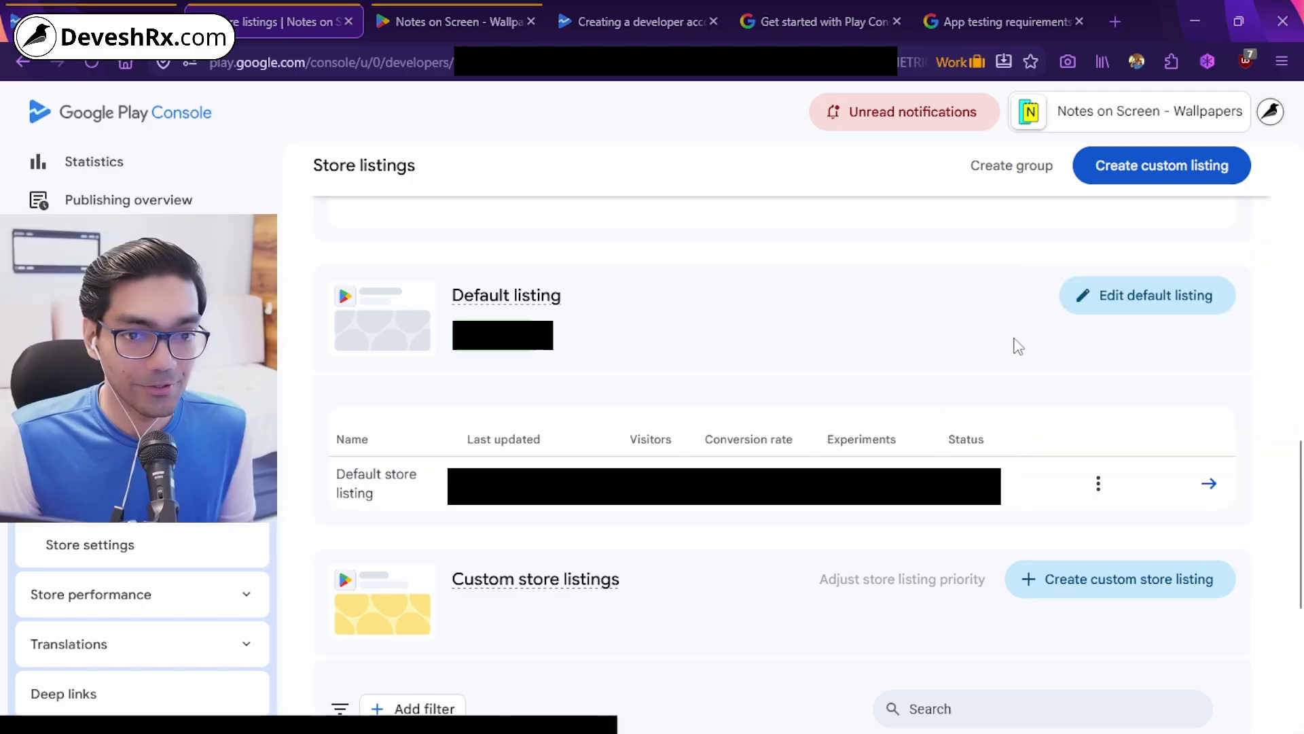
{"action": "left_click", "coordinate": [1107, 299]}
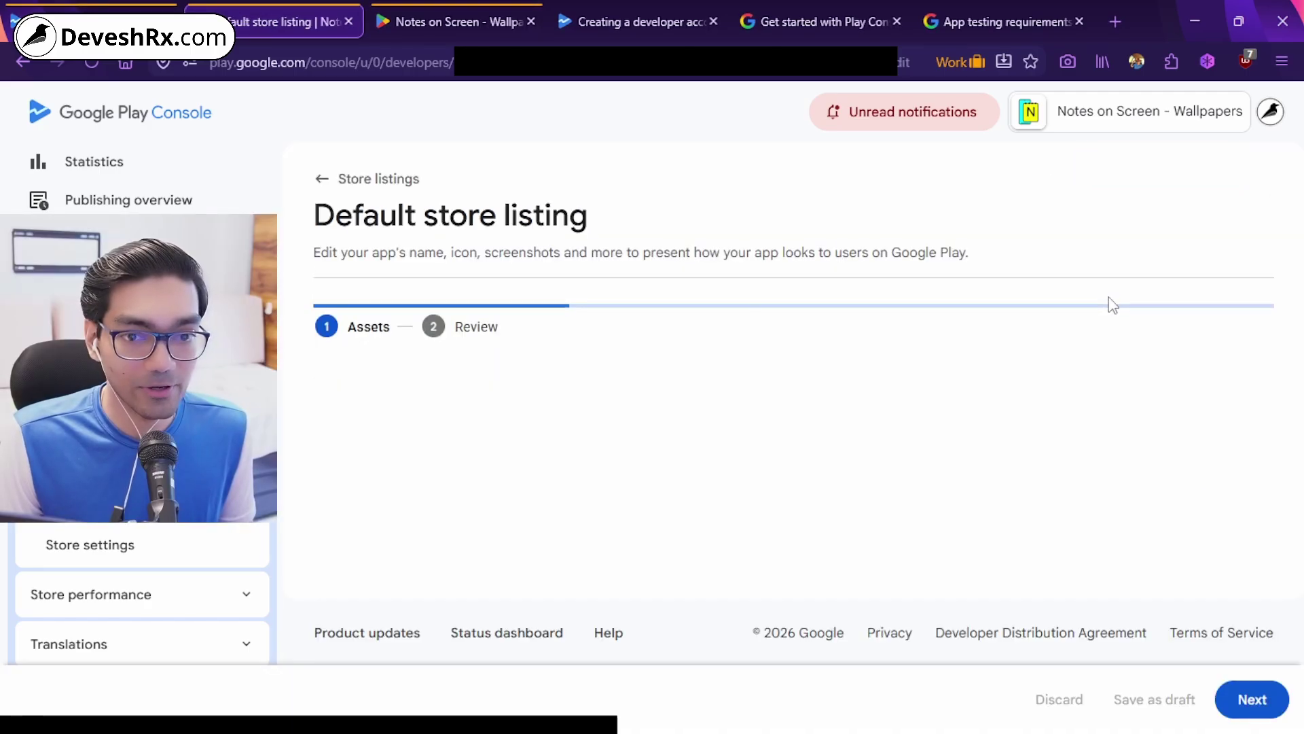
{"action": "scroll", "coordinate": [722, 428], "scroll_direction": "down", "scroll_amount": 3}
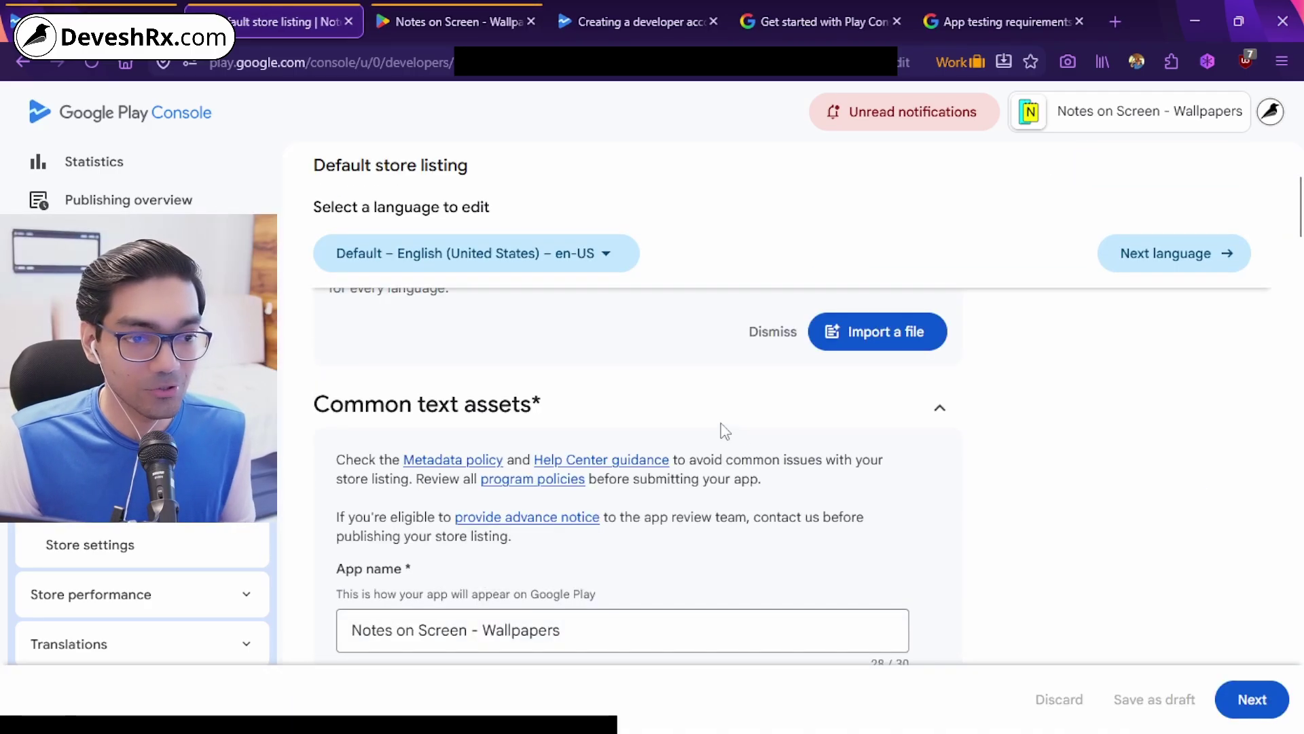
Review the app name, short description, full description and app icon of the default store listing
{"action": "scroll", "coordinate": [725, 430], "scroll_direction": "down", "scroll_amount": 1}
{"action": "scroll", "coordinate": [476, 527], "scroll_direction": "down", "scroll_amount": 1}
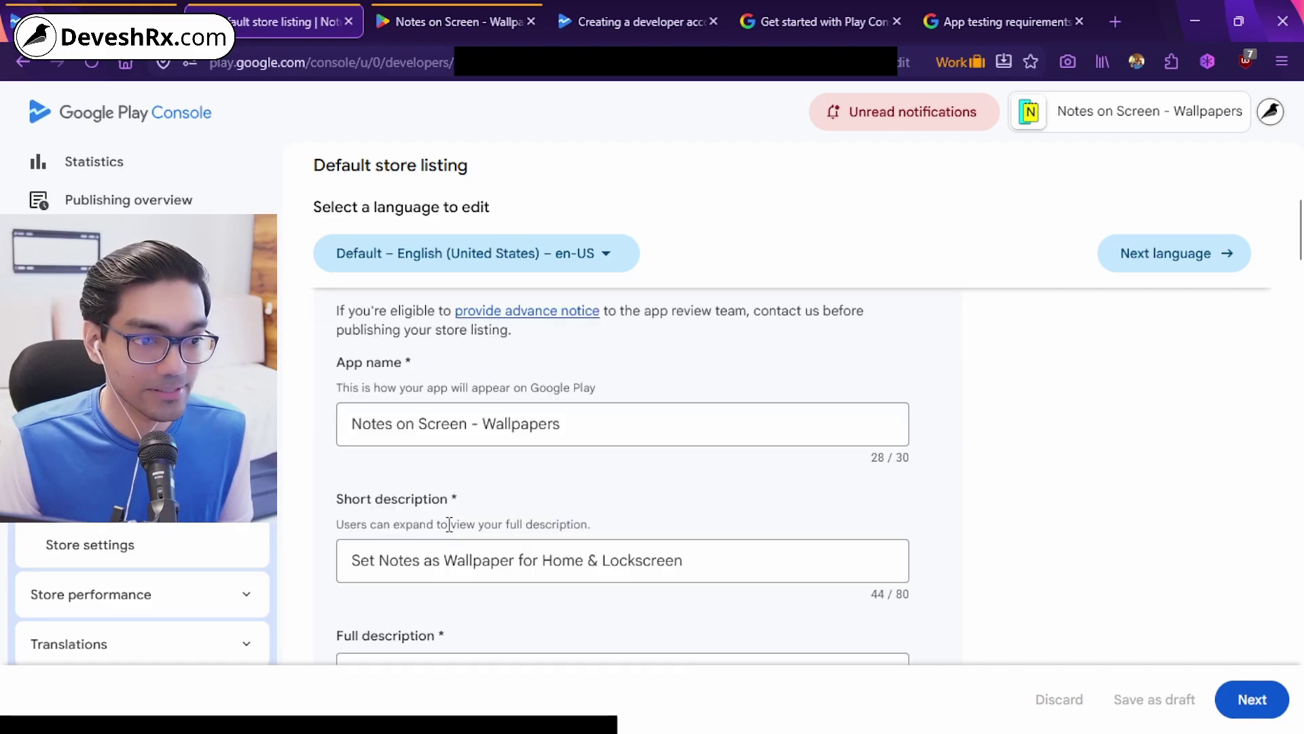
{"action": "left_click_drag", "start_coordinate": [413, 387], "coordinate": [448, 388]}
{"action": "left_click_drag", "start_coordinate": [361, 560], "coordinate": [640, 557]}
{"action": "scroll", "coordinate": [639, 557], "scroll_direction": "down", "scroll_amount": 2}
{"action": "triple_click", "coordinate": [424, 516]}
{"action": "scroll", "coordinate": [559, 533], "scroll_direction": "down", "scroll_amount": 5}
{"action": "scroll", "coordinate": [559, 533], "scroll_direction": "down", "scroll_amount": 6}
{"action": "scroll", "coordinate": [1121, 489], "scroll_direction": "up", "scroll_amount": 2}
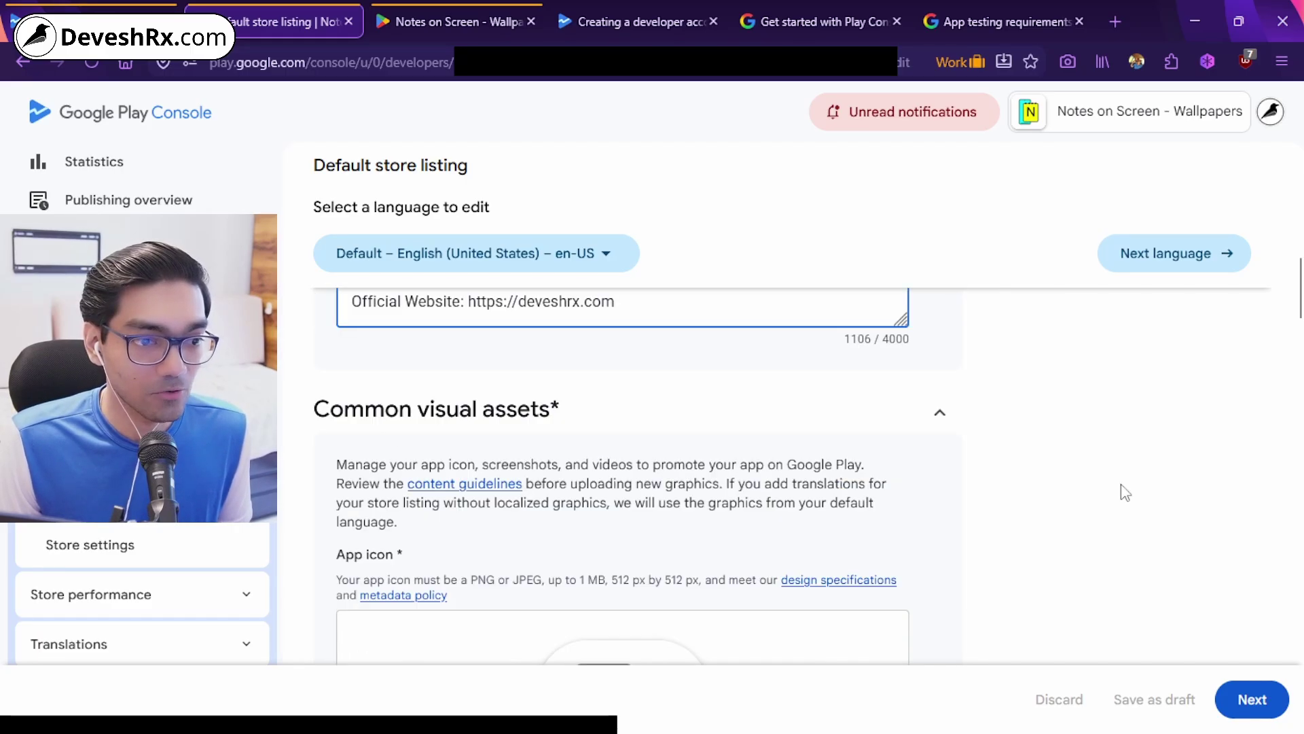
{"action": "scroll", "coordinate": [614, 454], "scroll_direction": "down", "scroll_amount": 2}
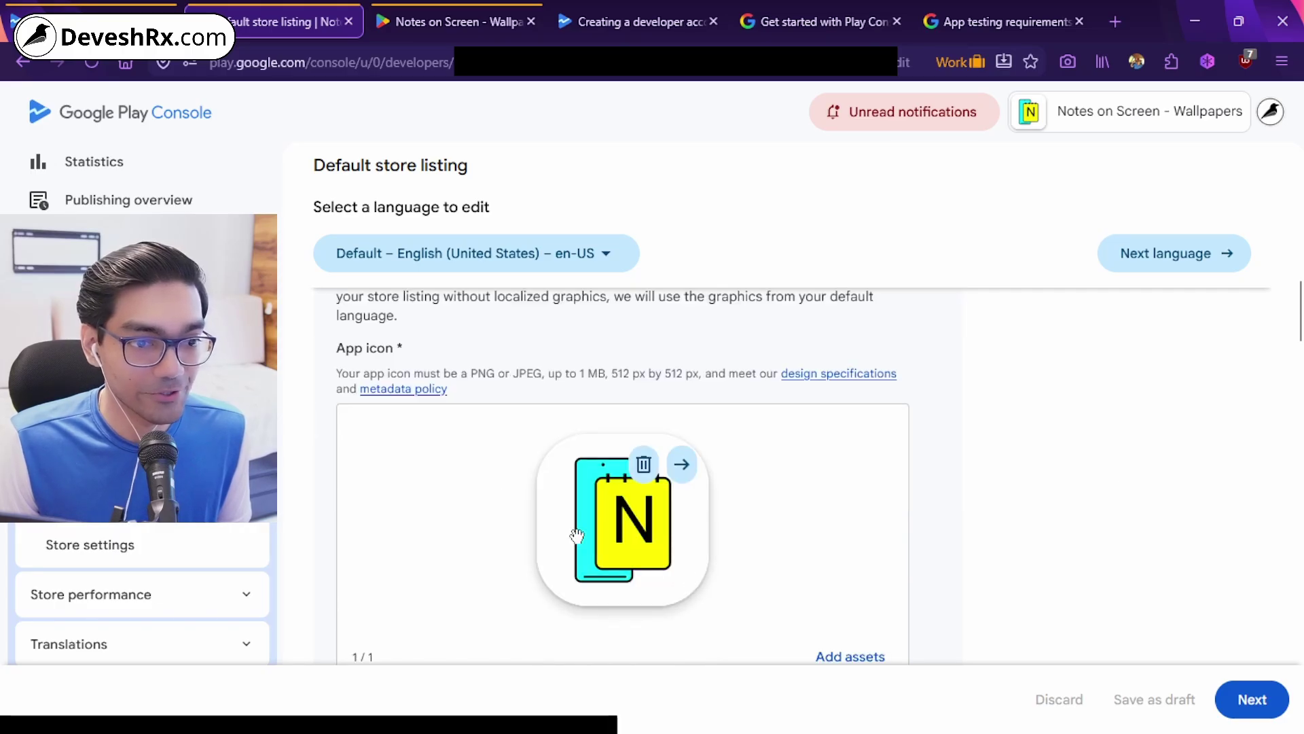
{"action": "scroll", "coordinate": [600, 528], "scroll_direction": "down", "scroll_amount": 1}
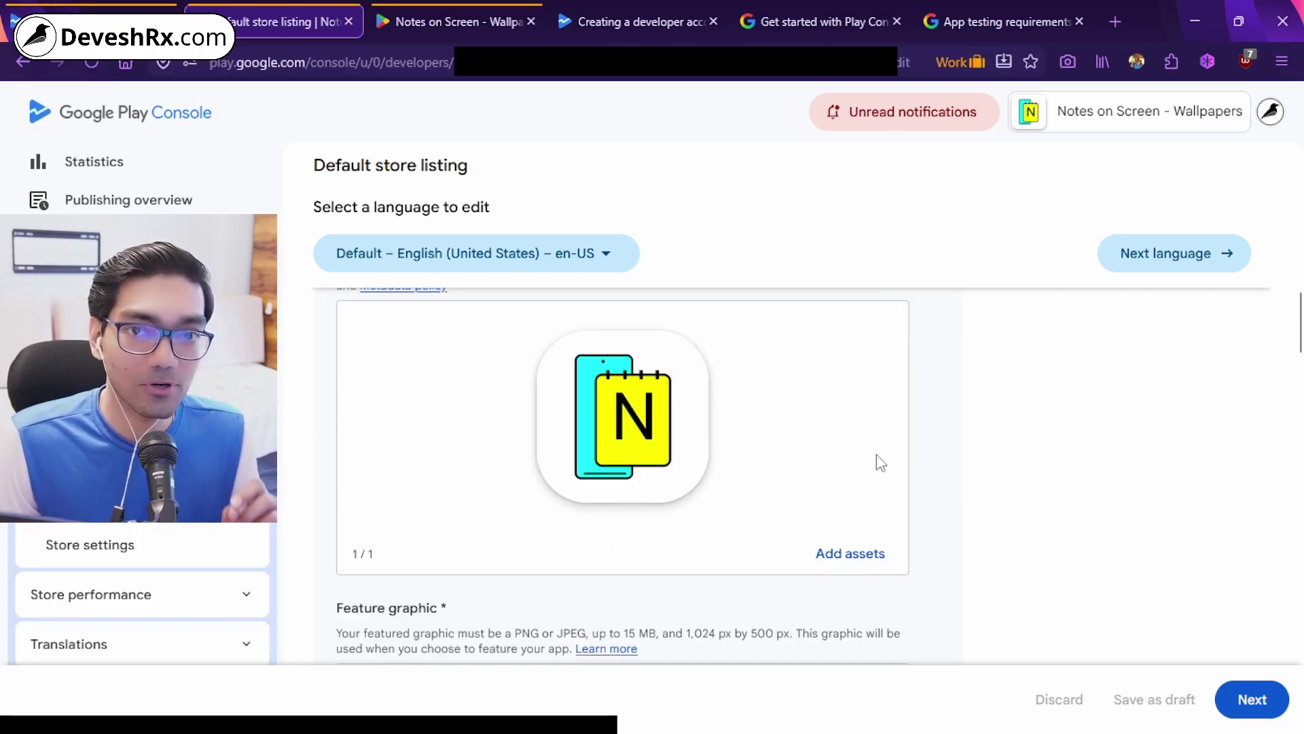
In the Notion checklist, tick off App Icon and check the Feature Graphic format and size requirement
{"action": "mouse_move", "coordinate": [797, 453]}
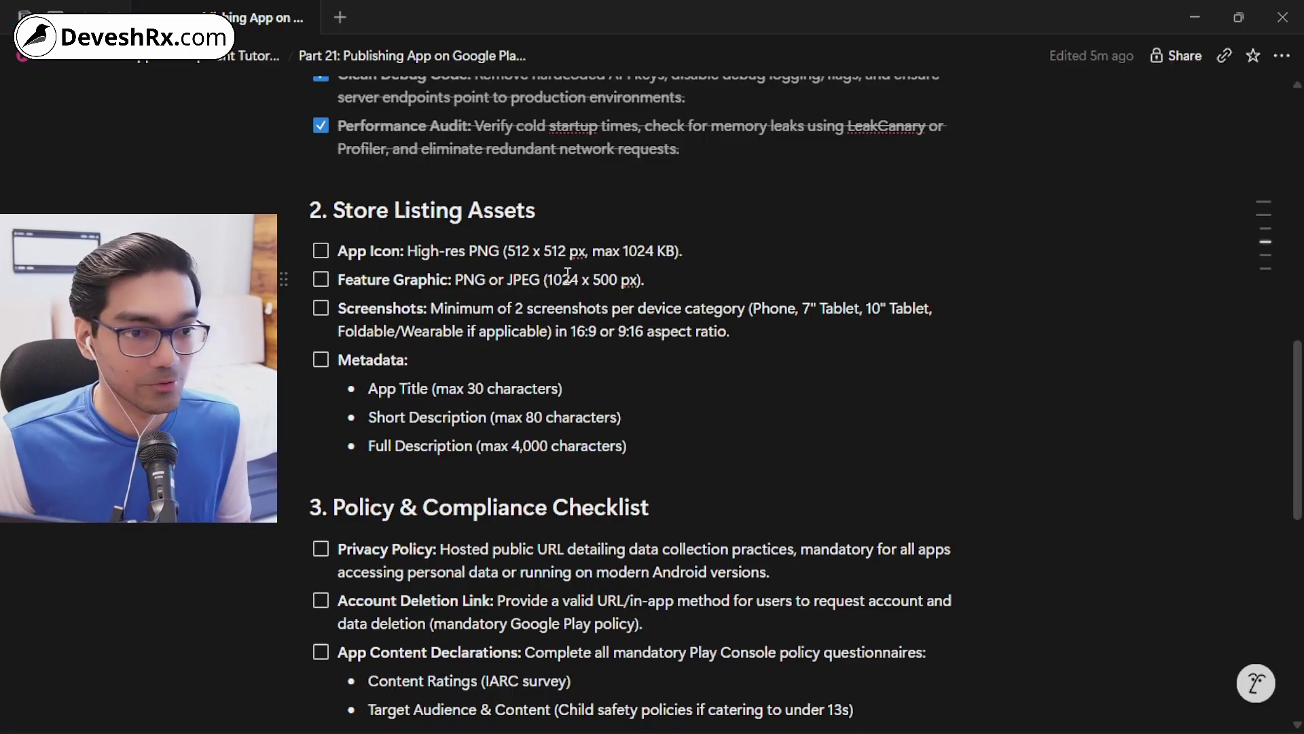
{"action": "left_click", "coordinate": [321, 251]}
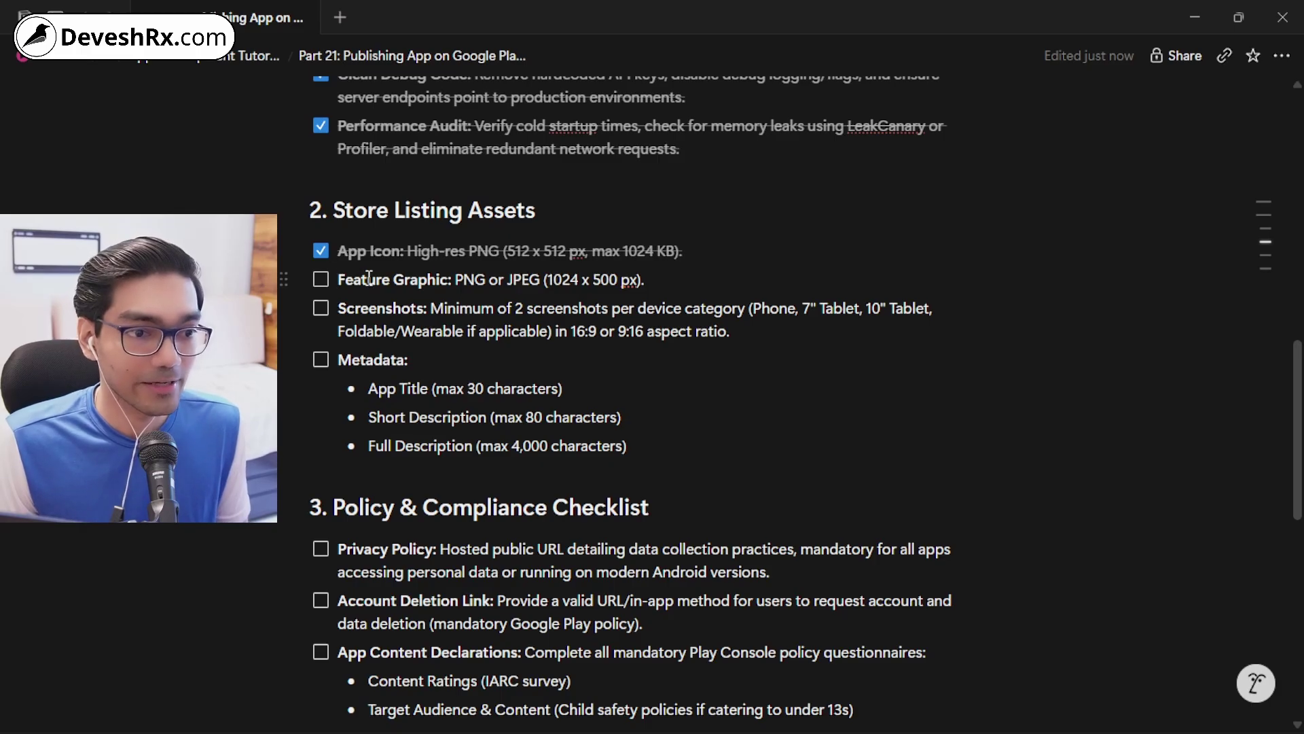
{"action": "double_click", "coordinate": [462, 279]}
{"action": "left_click", "coordinate": [515, 277]}
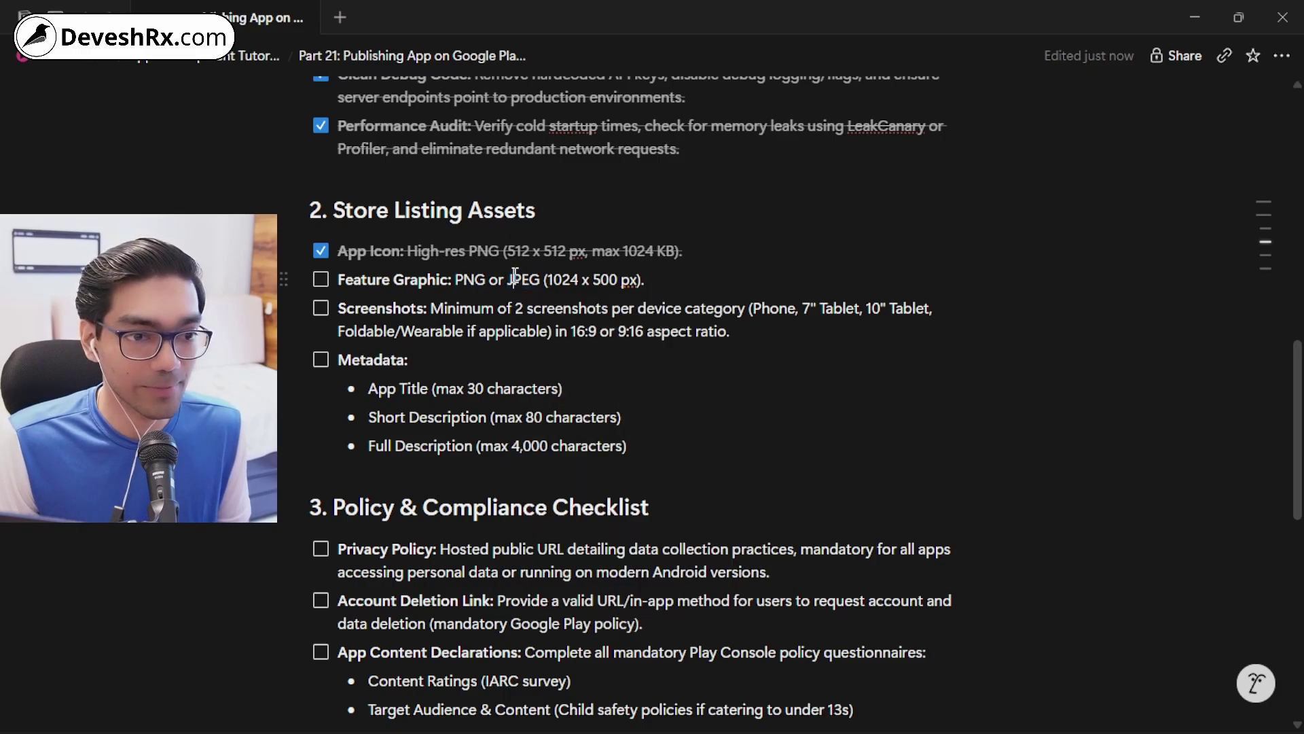
{"action": "left_click_drag", "start_coordinate": [546, 280], "coordinate": [645, 280]}
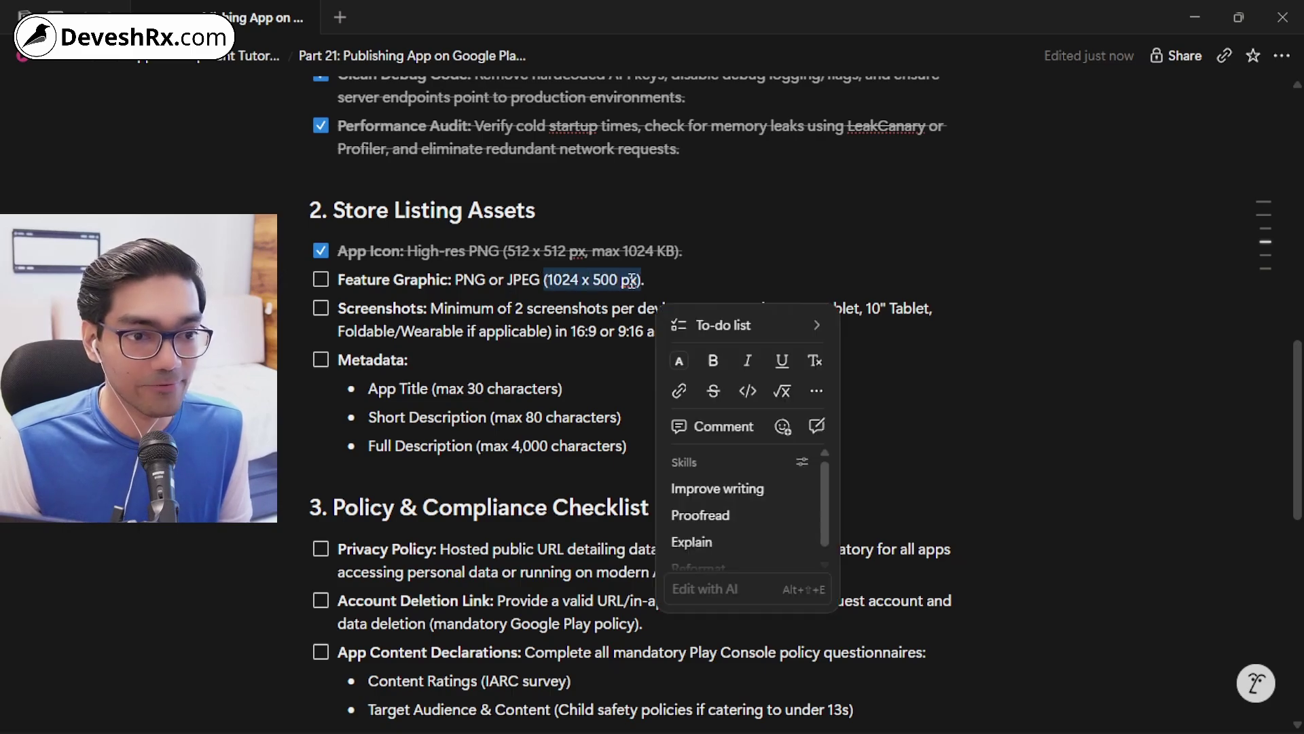
{"action": "left_click", "coordinate": [631, 280]}
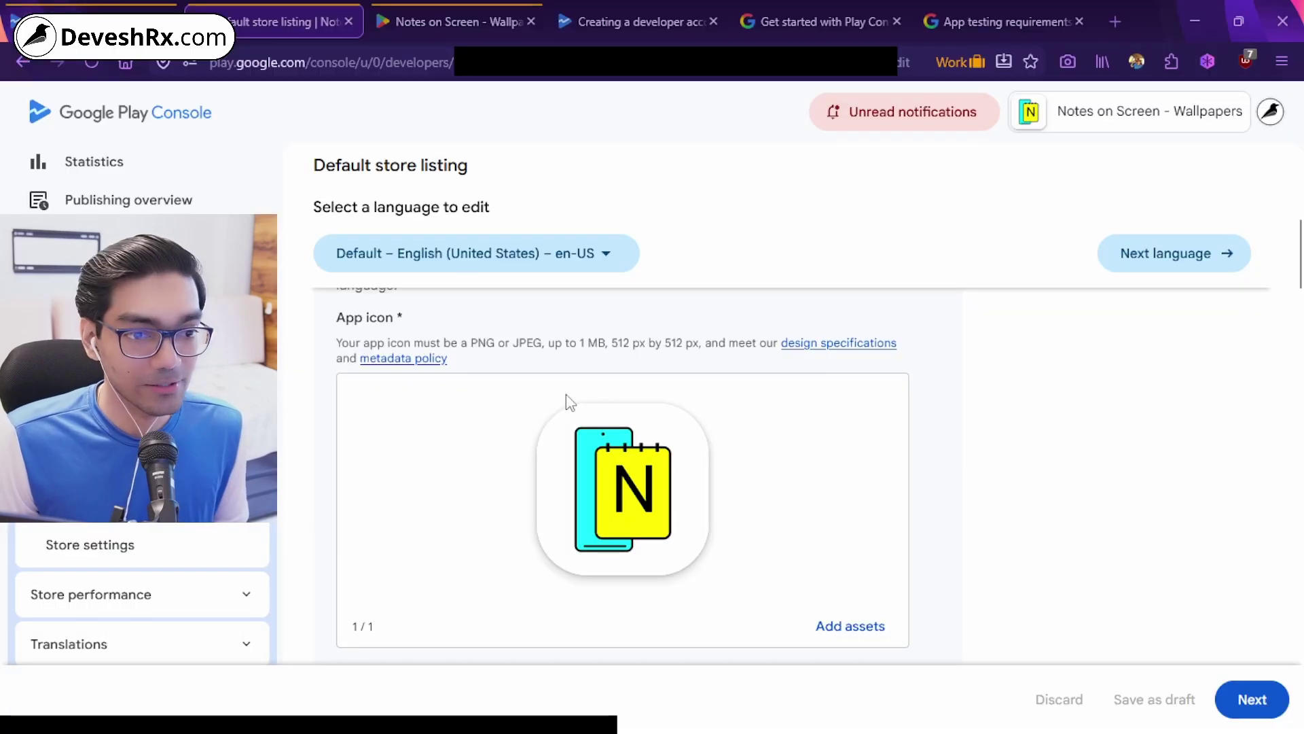
In Play Console, examine the listing's feature graphic and compare it with the large game graphics on the Google Play store page
{"action": "scroll", "coordinate": [566, 395], "scroll_direction": "down", "scroll_amount": 5}
{"action": "left_click_drag", "start_coordinate": [336, 372], "coordinate": [457, 373]}
{"action": "left_click", "coordinate": [445, 375]}
{"action": "scroll", "coordinate": [445, 376], "scroll_direction": "down", "scroll_amount": 2}
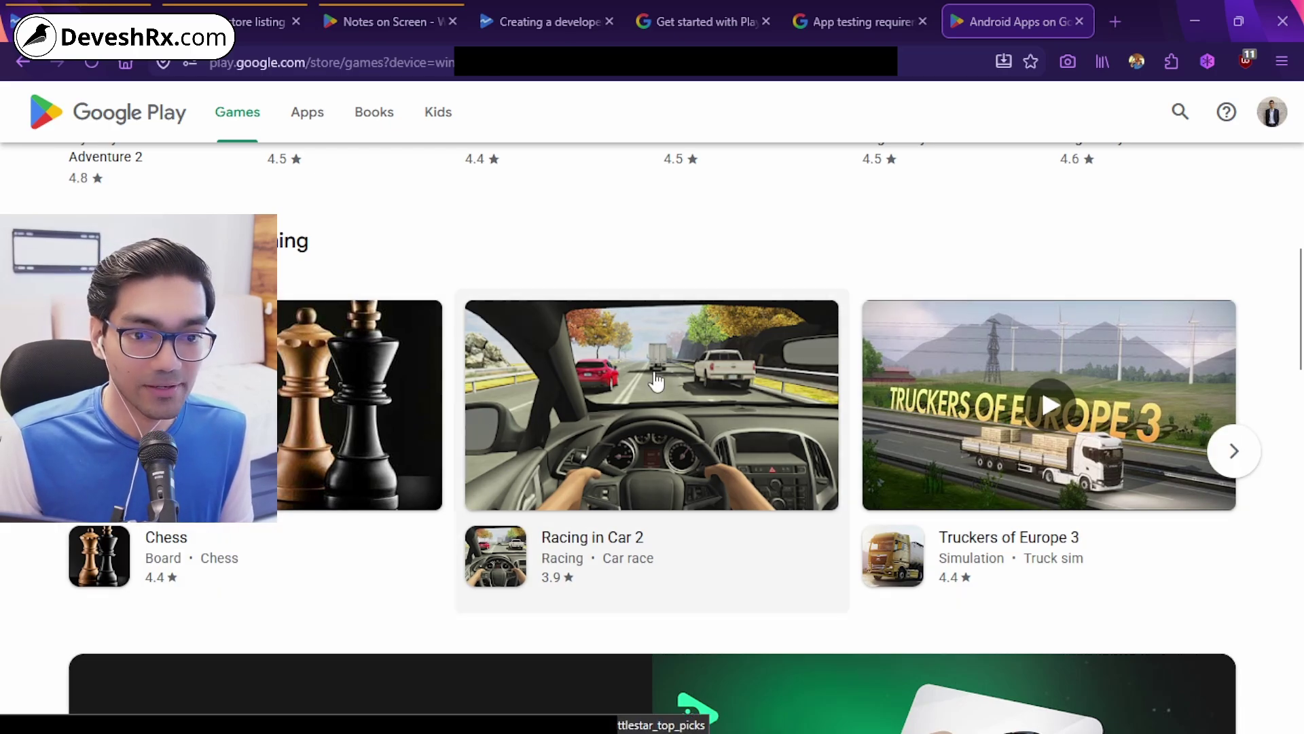
{"action": "left_click", "coordinate": [203, 17]}
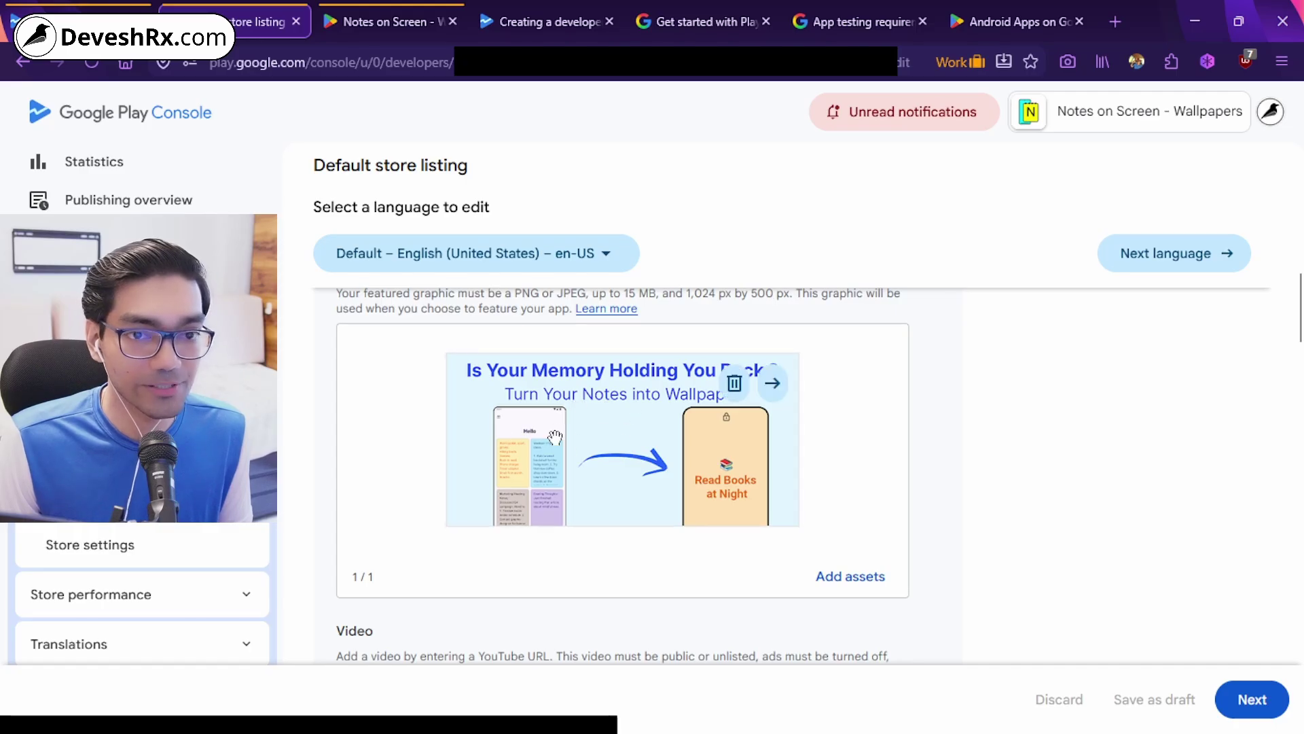
{"action": "left_click", "coordinate": [995, 22]}
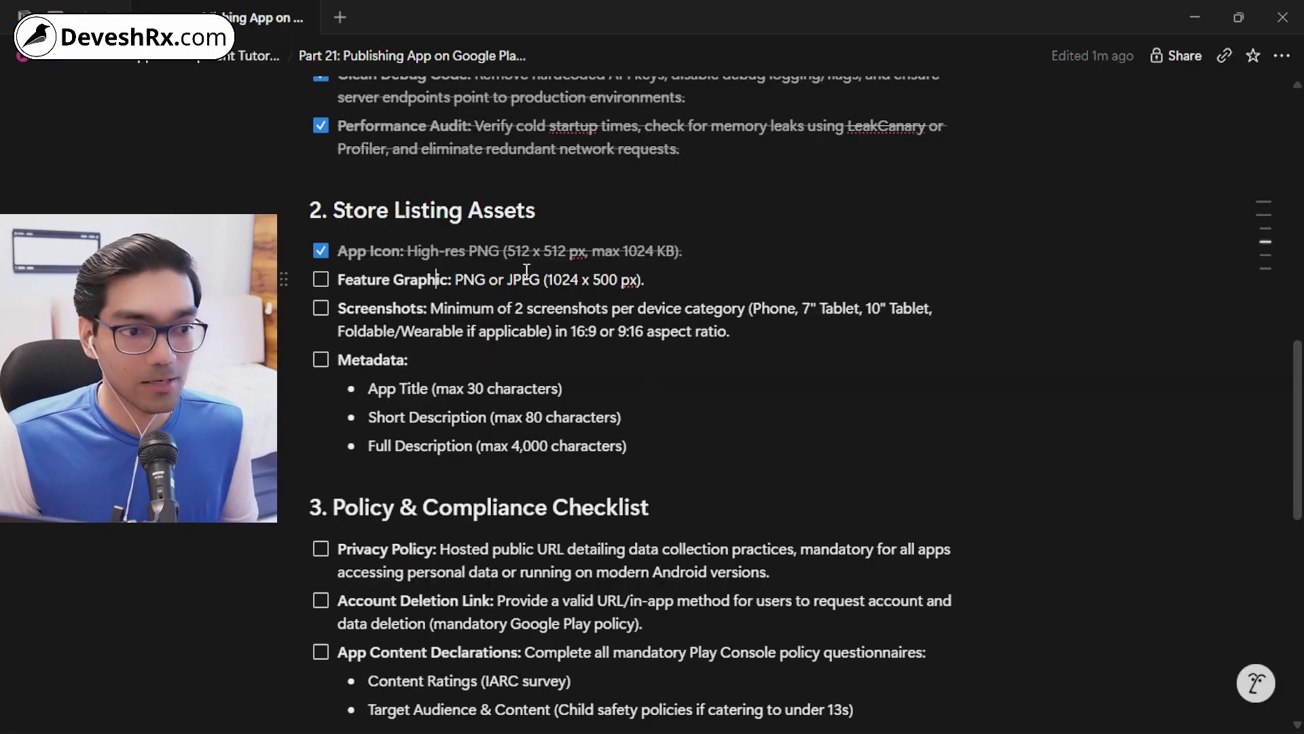
In the Notion checklist, tick off Feature Graphic and read the Screenshots requirement on device categories and aspect ratio
{"action": "left_click", "coordinate": [320, 279]}
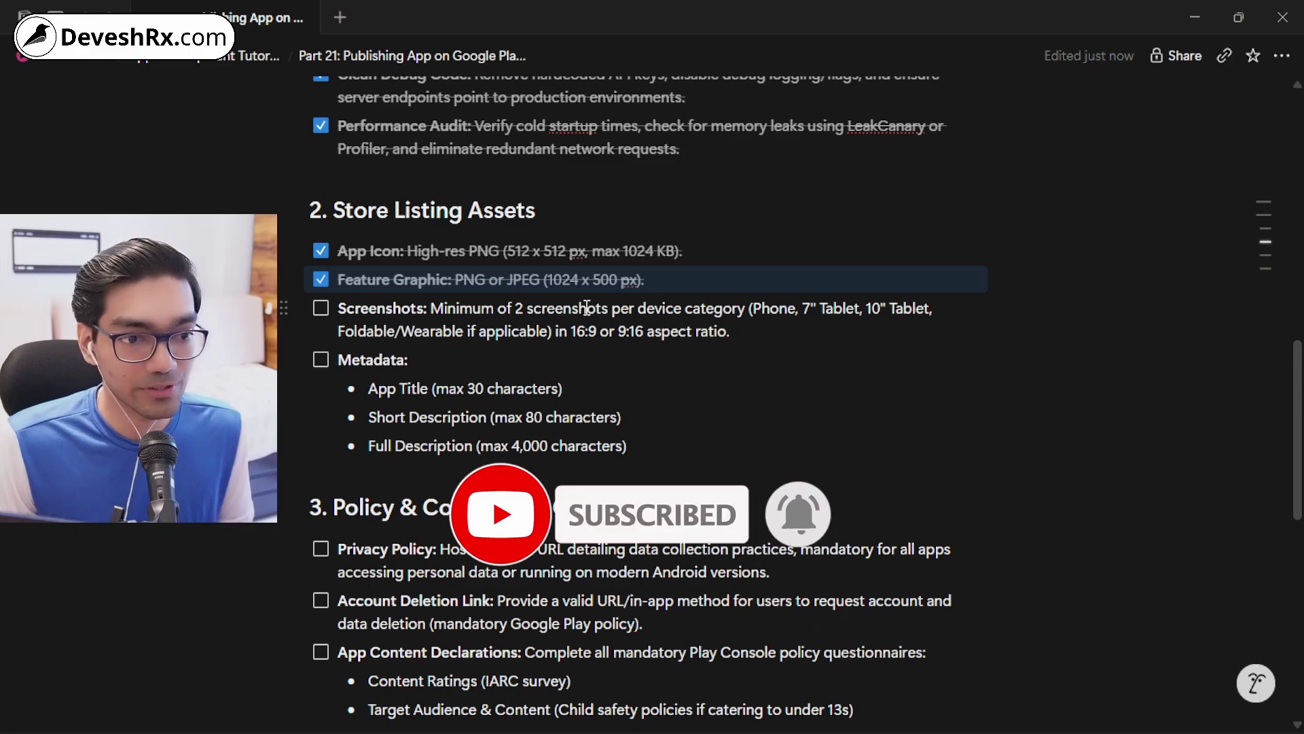
{"action": "left_click_drag", "start_coordinate": [571, 331], "coordinate": [715, 331]}
{"action": "left_click", "coordinate": [783, 310]}
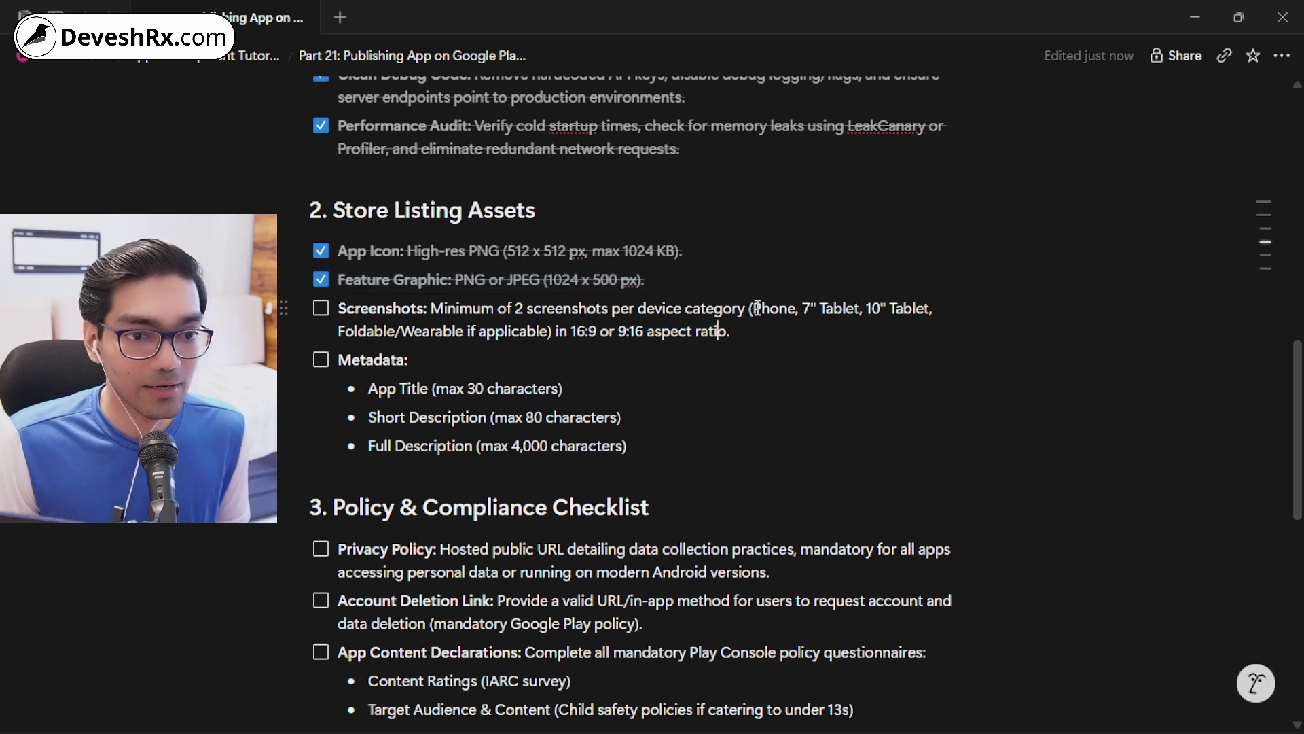
{"action": "left_click_drag", "start_coordinate": [756, 309], "coordinate": [521, 326]}
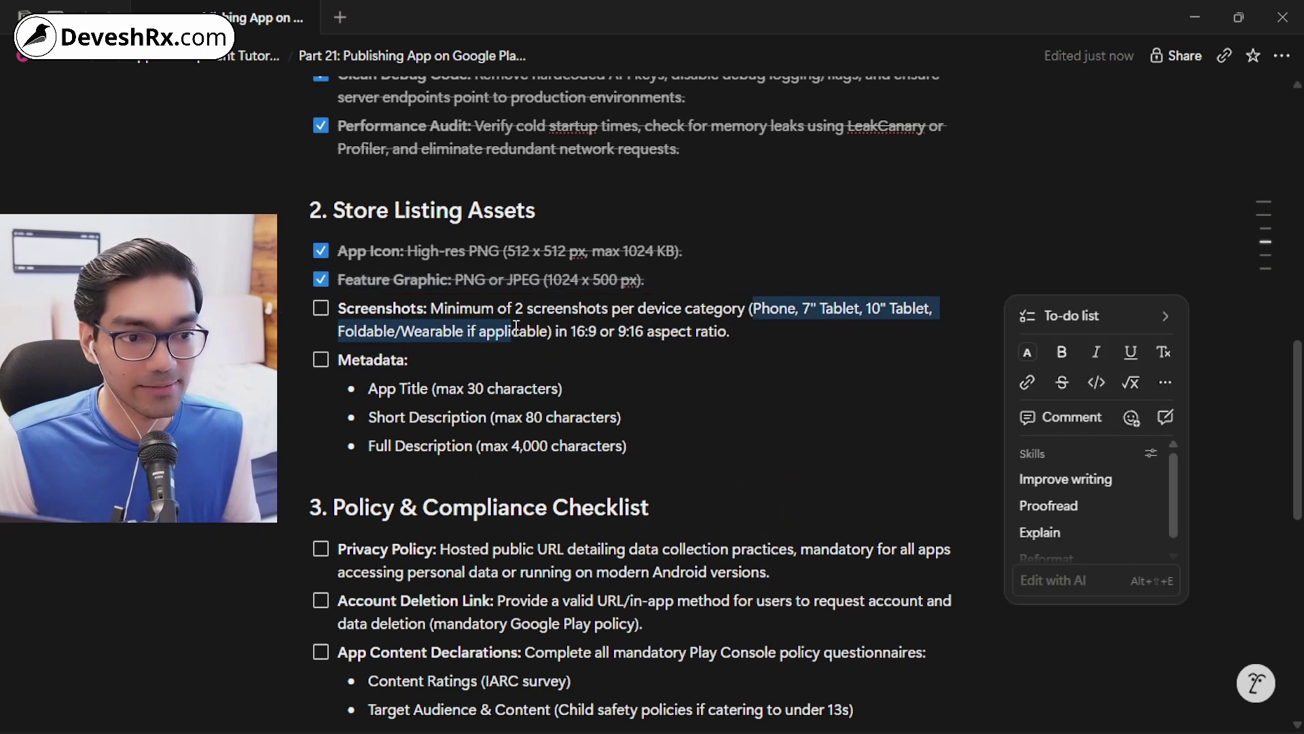
{"action": "left_click", "coordinate": [514, 329]}
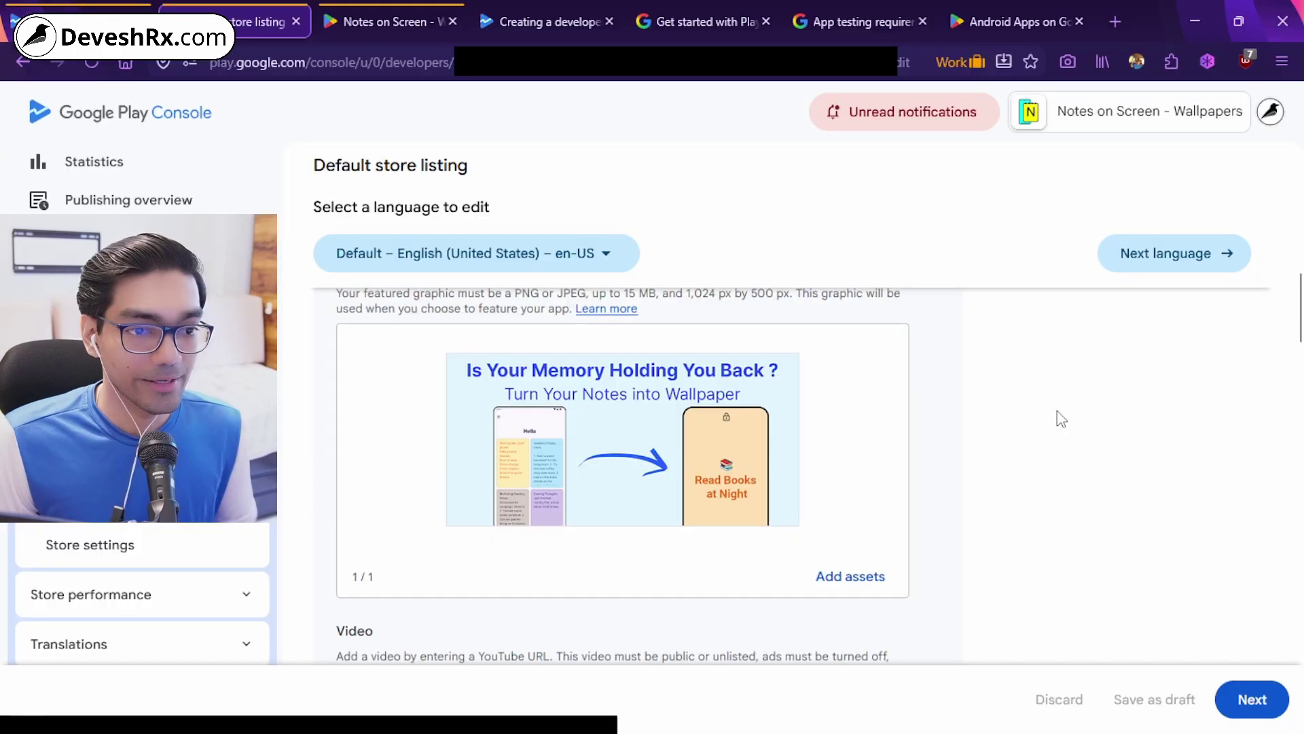
In Play Console, review the phone screenshots and their upload requirements in the default store listing
{"action": "scroll", "coordinate": [1057, 417], "scroll_direction": "up", "scroll_amount": 3}
{"action": "scroll", "coordinate": [1057, 416], "scroll_direction": "down", "scroll_amount": 8}
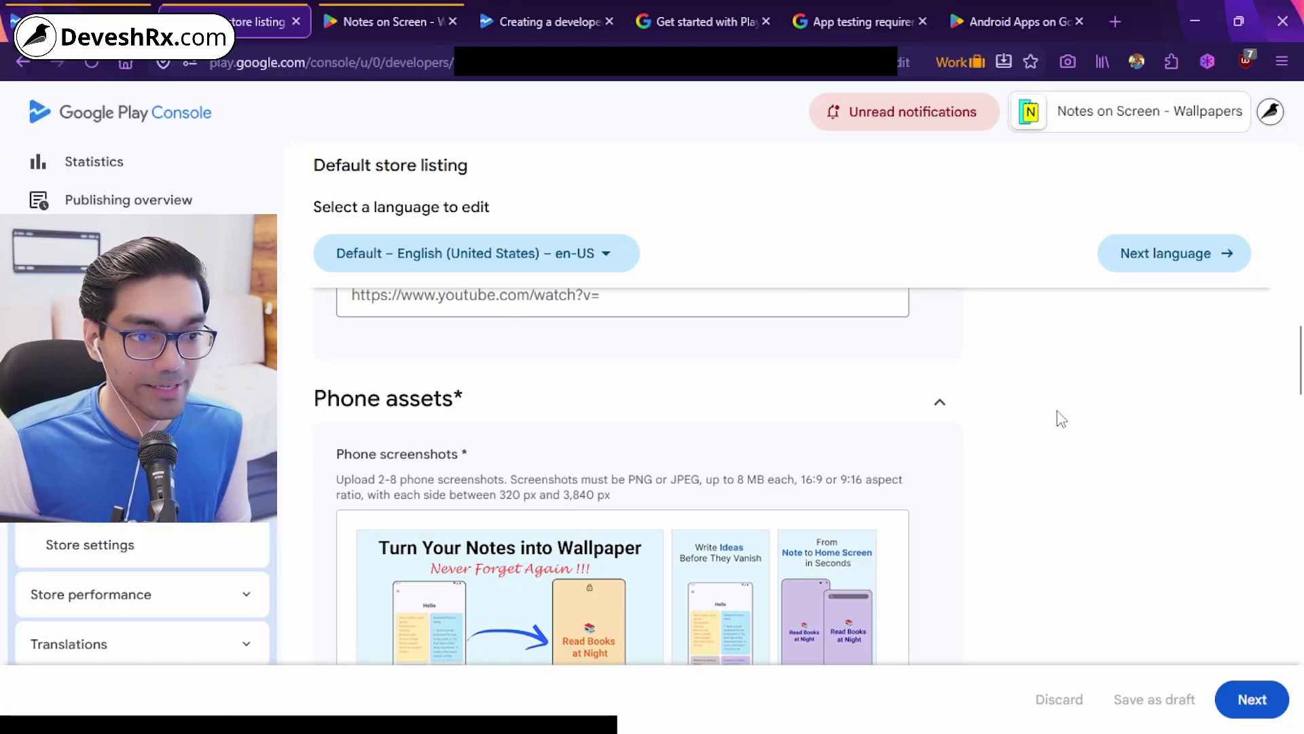
{"action": "scroll", "coordinate": [339, 414], "scroll_direction": "down", "scroll_amount": 2}
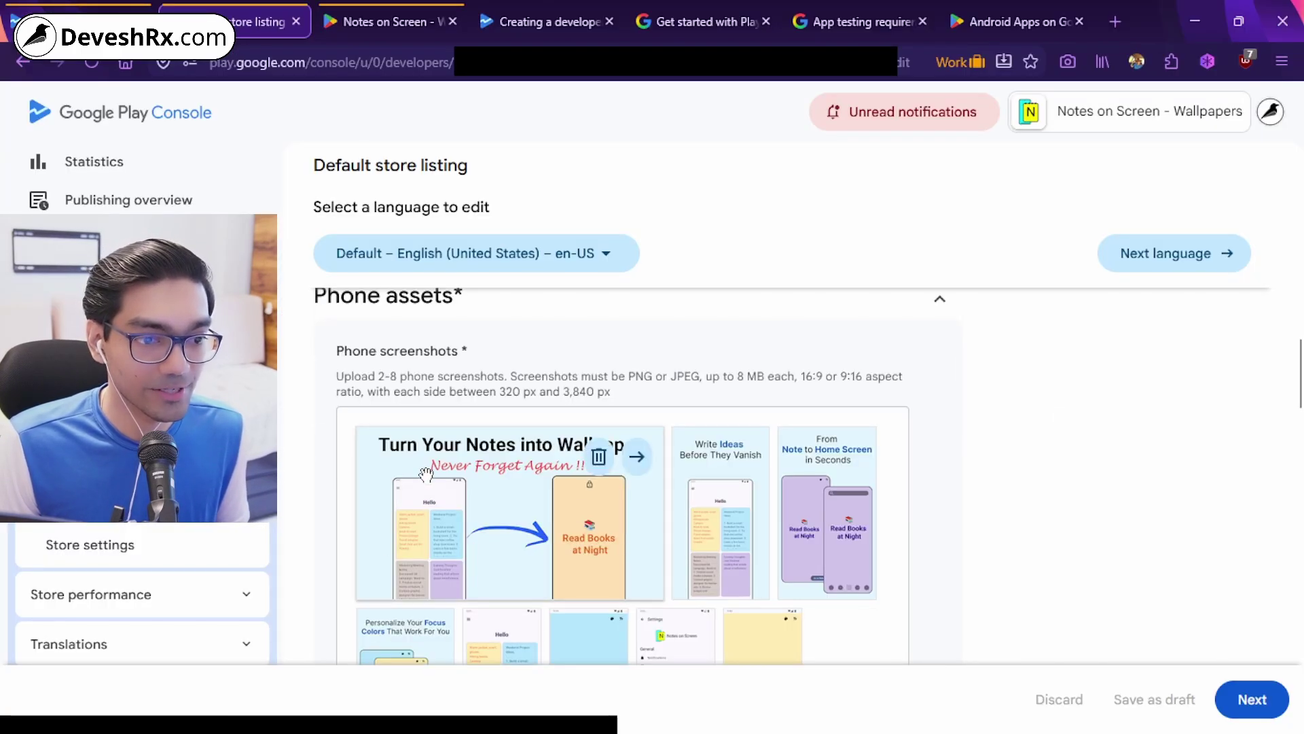
{"action": "scroll", "coordinate": [426, 474], "scroll_direction": "down", "scroll_amount": 2}
{"action": "scroll", "coordinate": [706, 443], "scroll_direction": "down", "scroll_amount": 2}
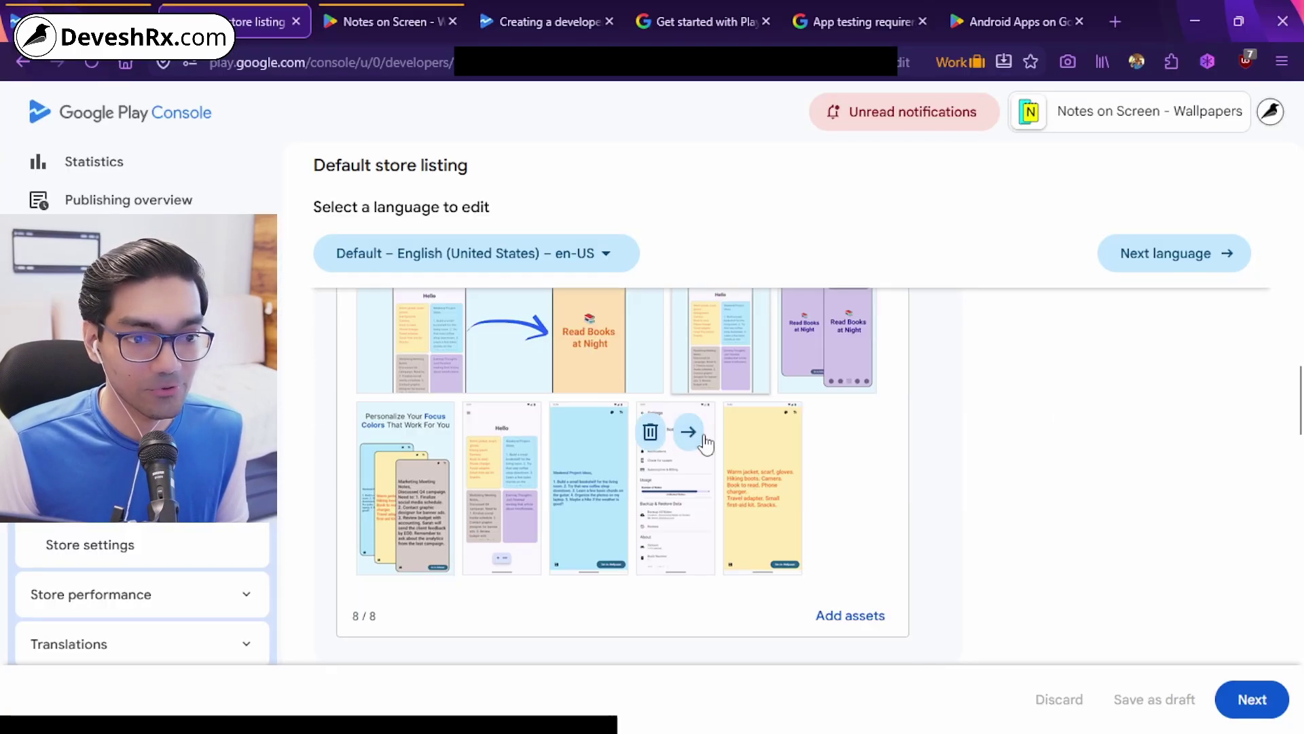
{"action": "scroll", "coordinate": [482, 462], "scroll_direction": "up", "scroll_amount": 2}
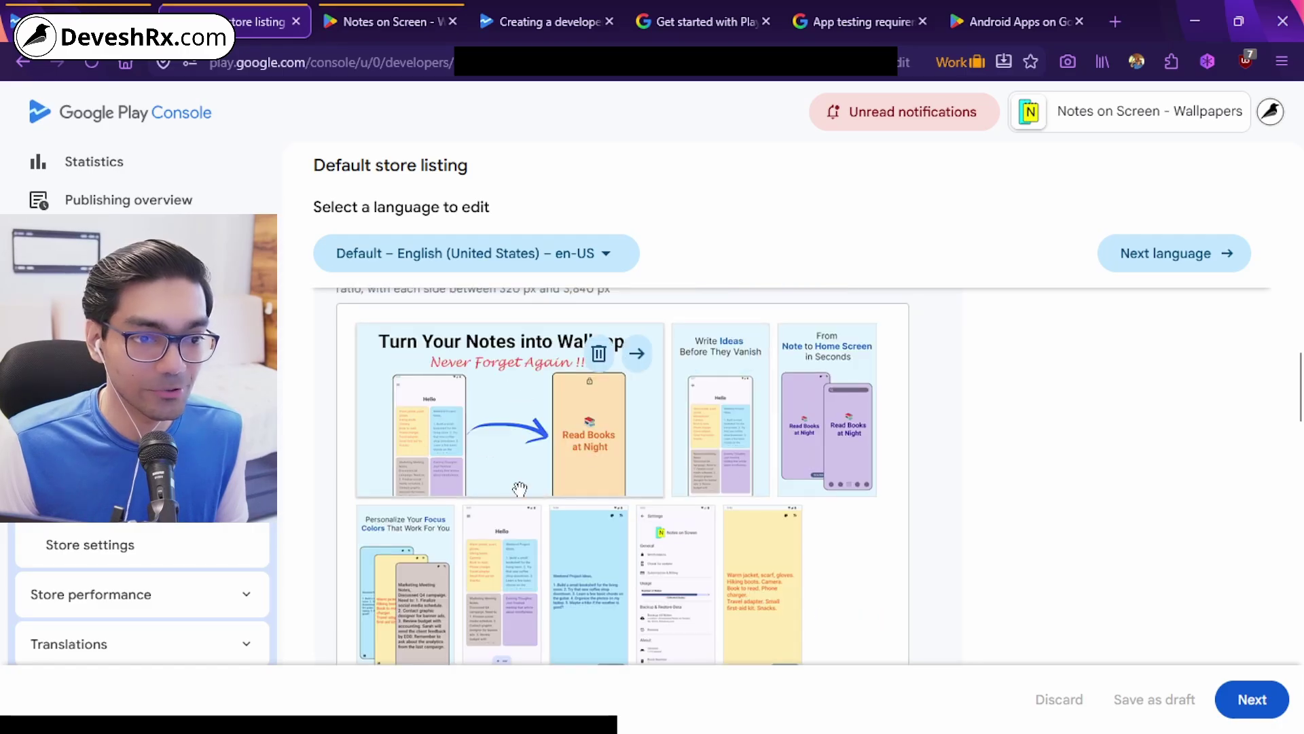
{"action": "scroll", "coordinate": [482, 465], "scroll_direction": "up", "scroll_amount": 3}
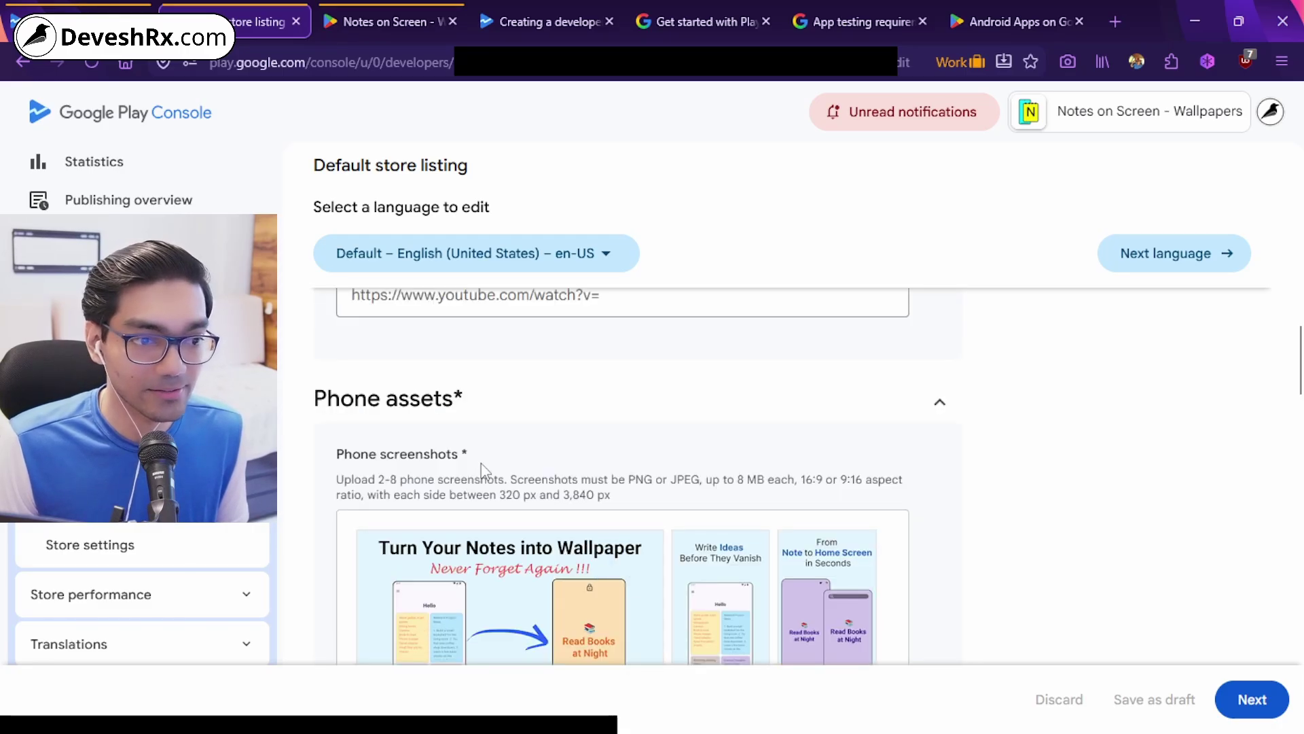
{"action": "left_click_drag", "start_coordinate": [335, 454], "coordinate": [500, 454]}
Review the tablet and Chromebook screenshot sections of the listing, and tick off Screenshots in the Notion checklist
{"action": "scroll", "coordinate": [499, 454], "scroll_direction": "down", "scroll_amount": 6}
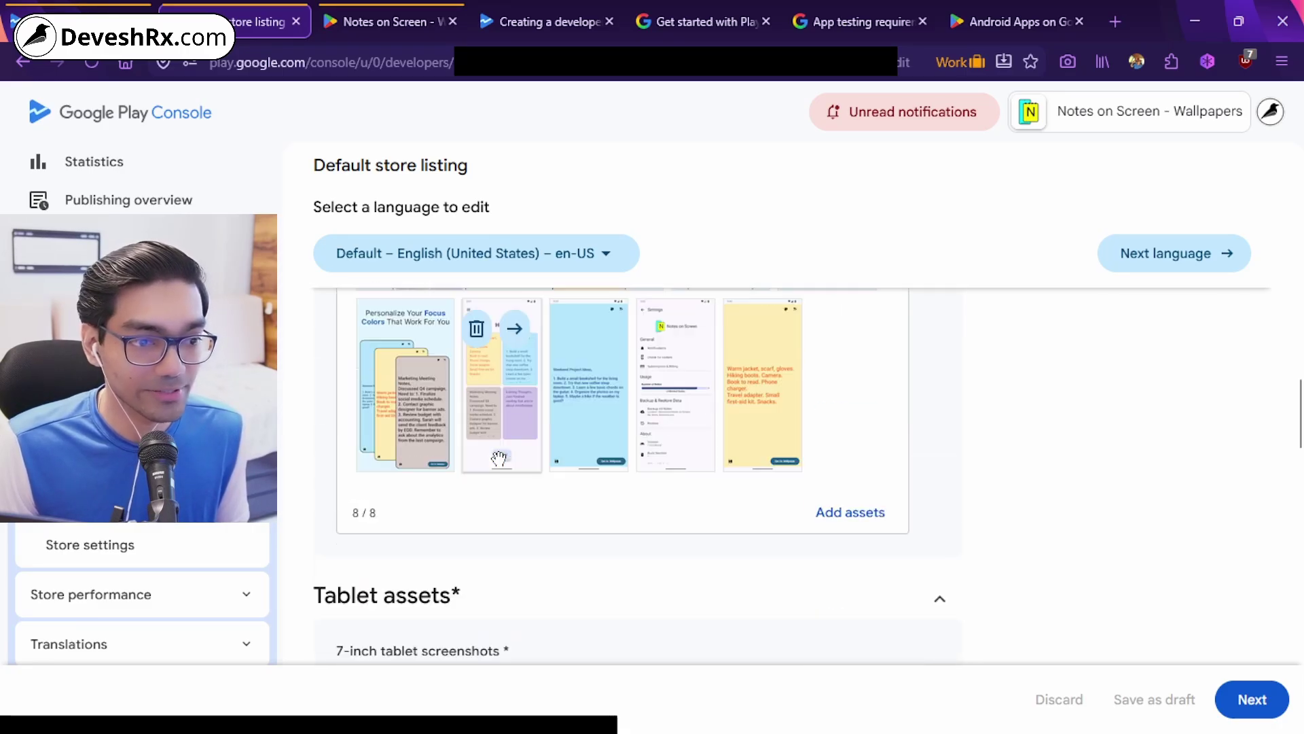
{"action": "scroll", "coordinate": [500, 453], "scroll_direction": "down", "scroll_amount": 3}
{"action": "scroll", "coordinate": [502, 467], "scroll_direction": "down", "scroll_amount": 2}
{"action": "left_click_drag", "start_coordinate": [341, 341], "coordinate": [548, 340]}
{"action": "left_click", "coordinate": [552, 333]}
{"action": "scroll", "coordinate": [551, 340], "scroll_direction": "down", "scroll_amount": 10}
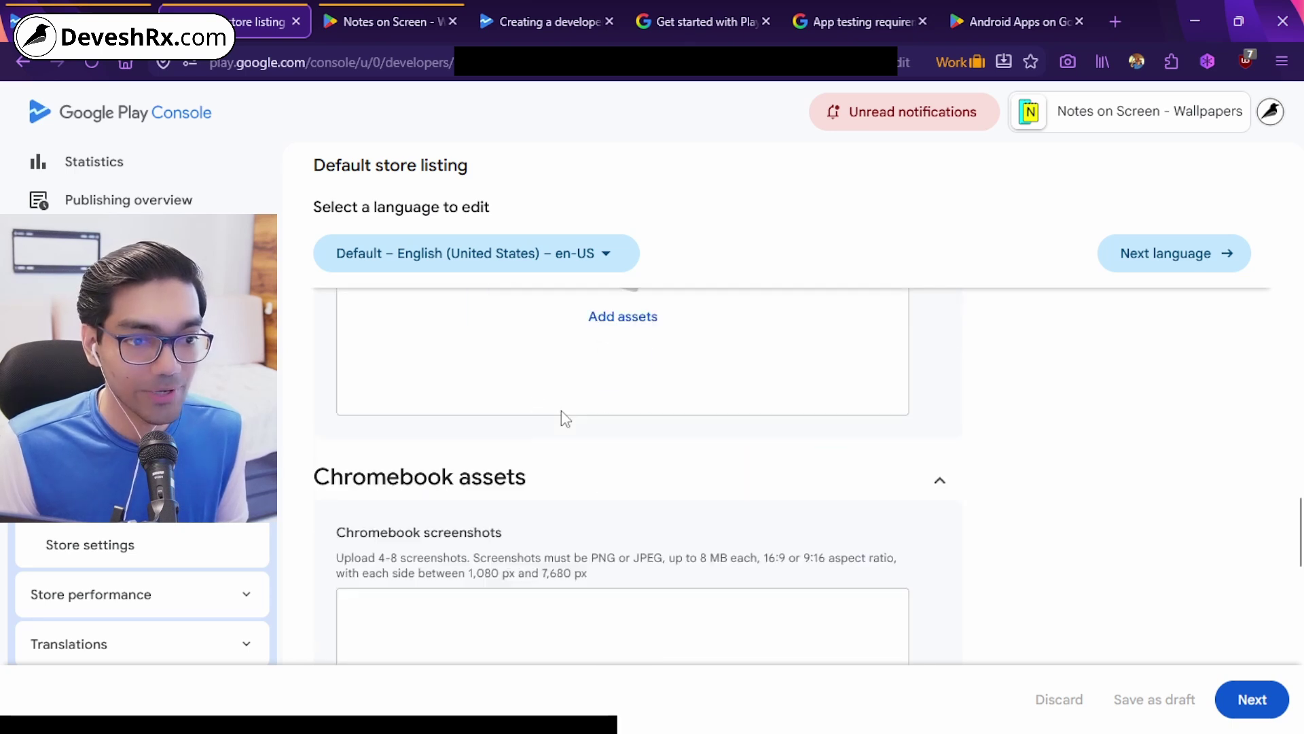
{"action": "scroll", "coordinate": [567, 415], "scroll_direction": "up", "scroll_amount": 3}
{"action": "scroll", "coordinate": [567, 416], "scroll_direction": "up", "scroll_amount": 3}
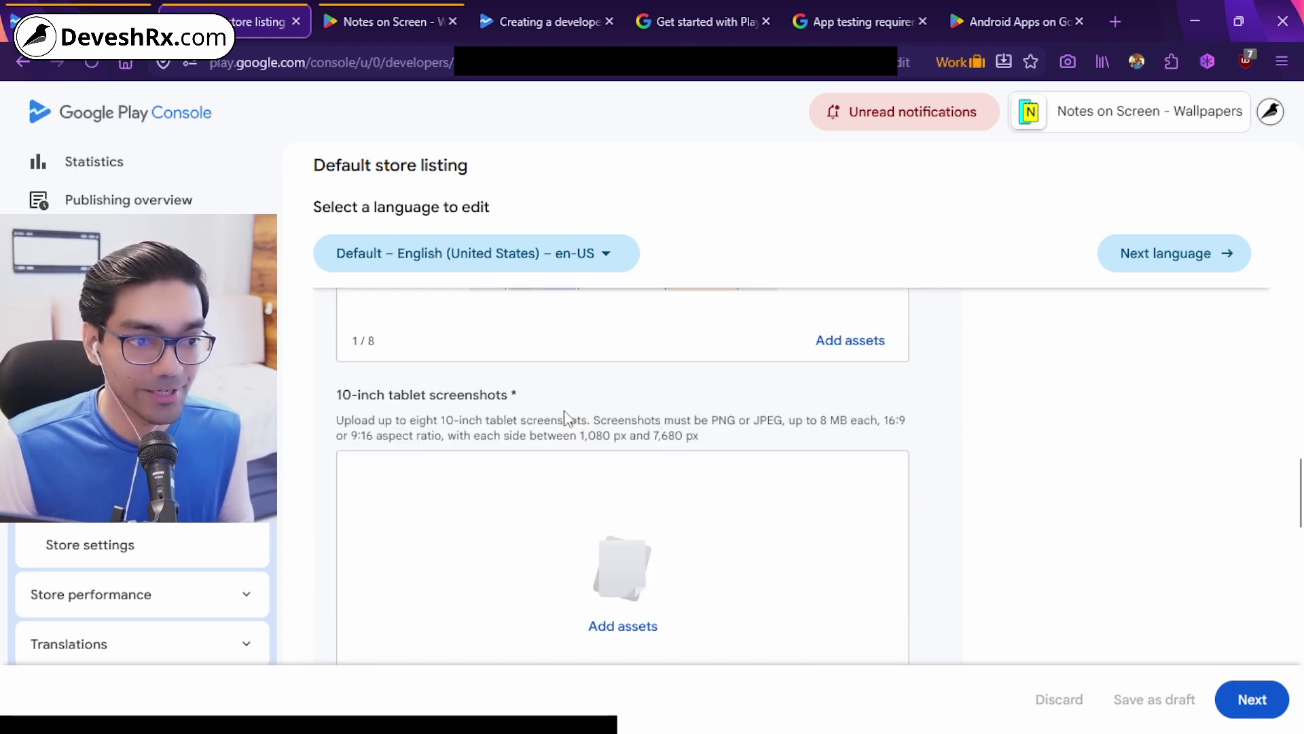
{"action": "scroll", "coordinate": [564, 416], "scroll_direction": "down", "scroll_amount": 5}
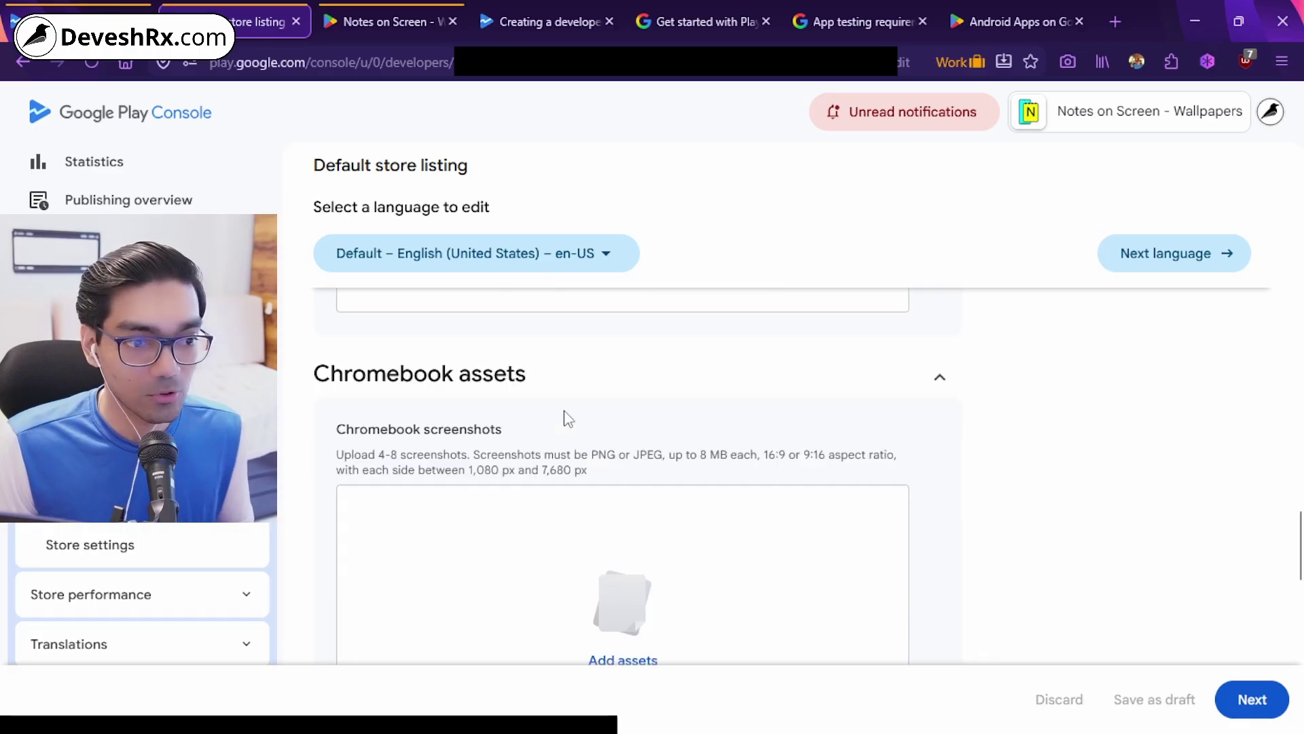
{"action": "scroll", "coordinate": [568, 418], "scroll_direction": "down", "scroll_amount": 5}
{"action": "scroll", "coordinate": [568, 417], "scroll_direction": "down", "scroll_amount": 8}
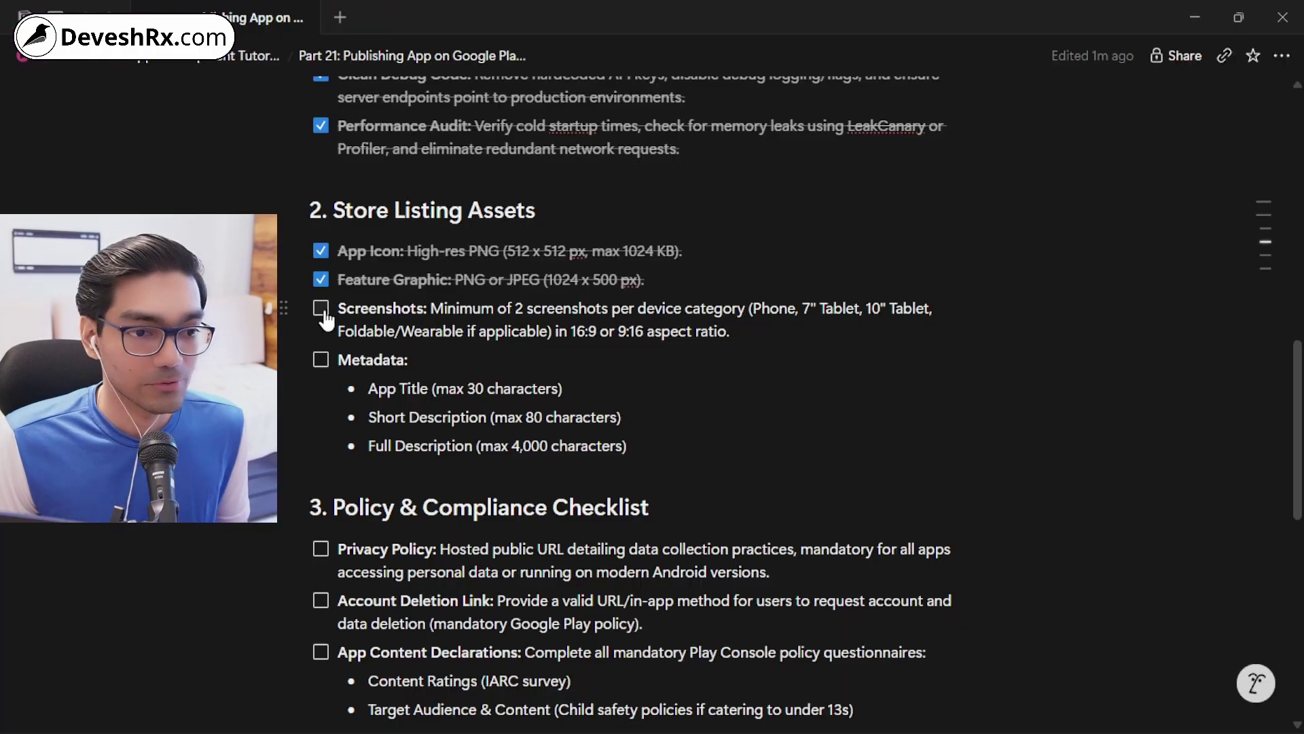
{"action": "left_click", "coordinate": [321, 309]}
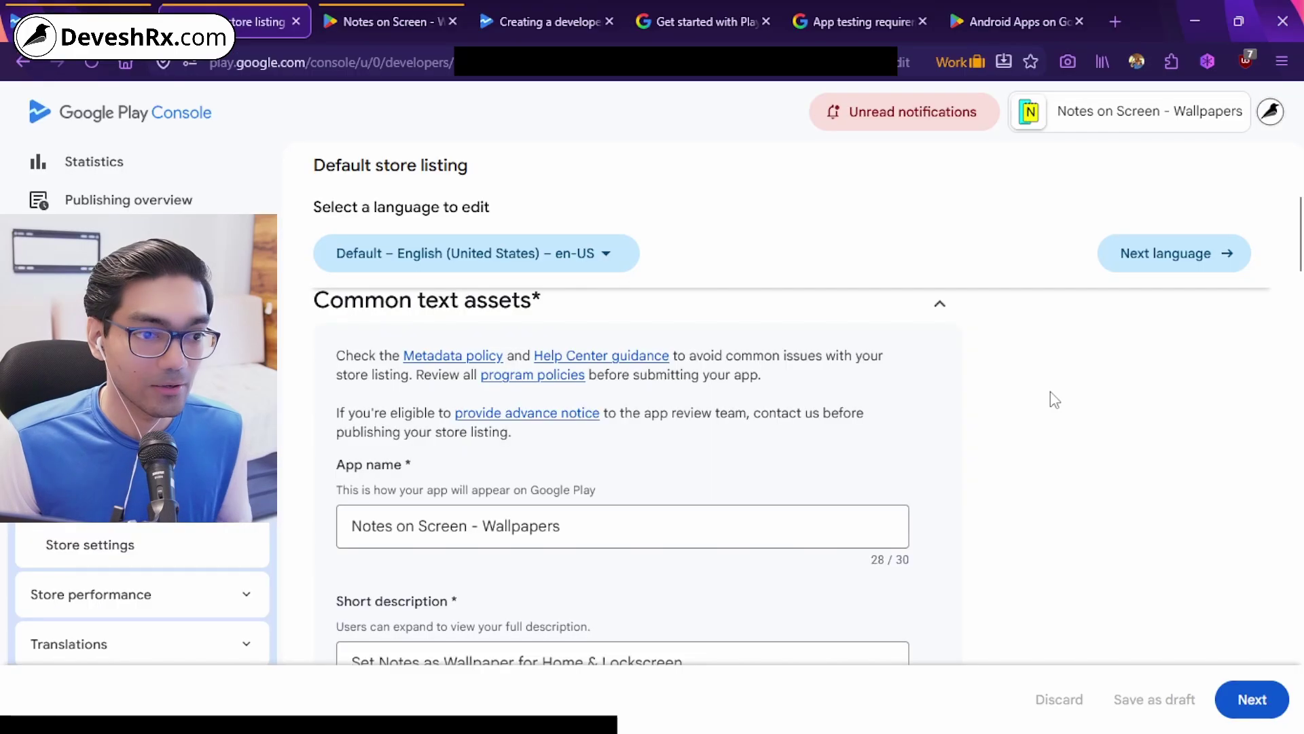
Back in Play Console, review the metadata in the common text assets: app name, short description and full description
{"action": "scroll", "coordinate": [1050, 392], "scroll_direction": "down", "scroll_amount": 2}
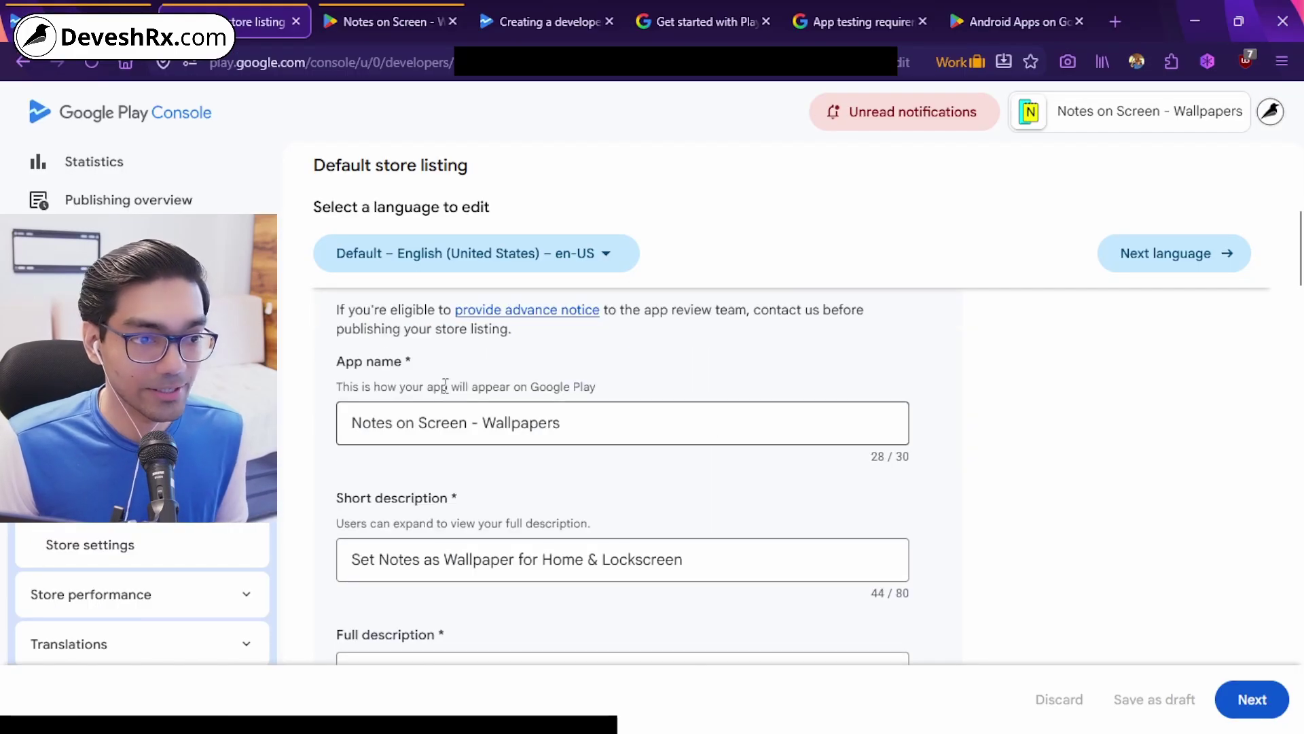
{"action": "left_click_drag", "start_coordinate": [338, 367], "coordinate": [485, 369]}
{"action": "left_click", "coordinate": [485, 371]}
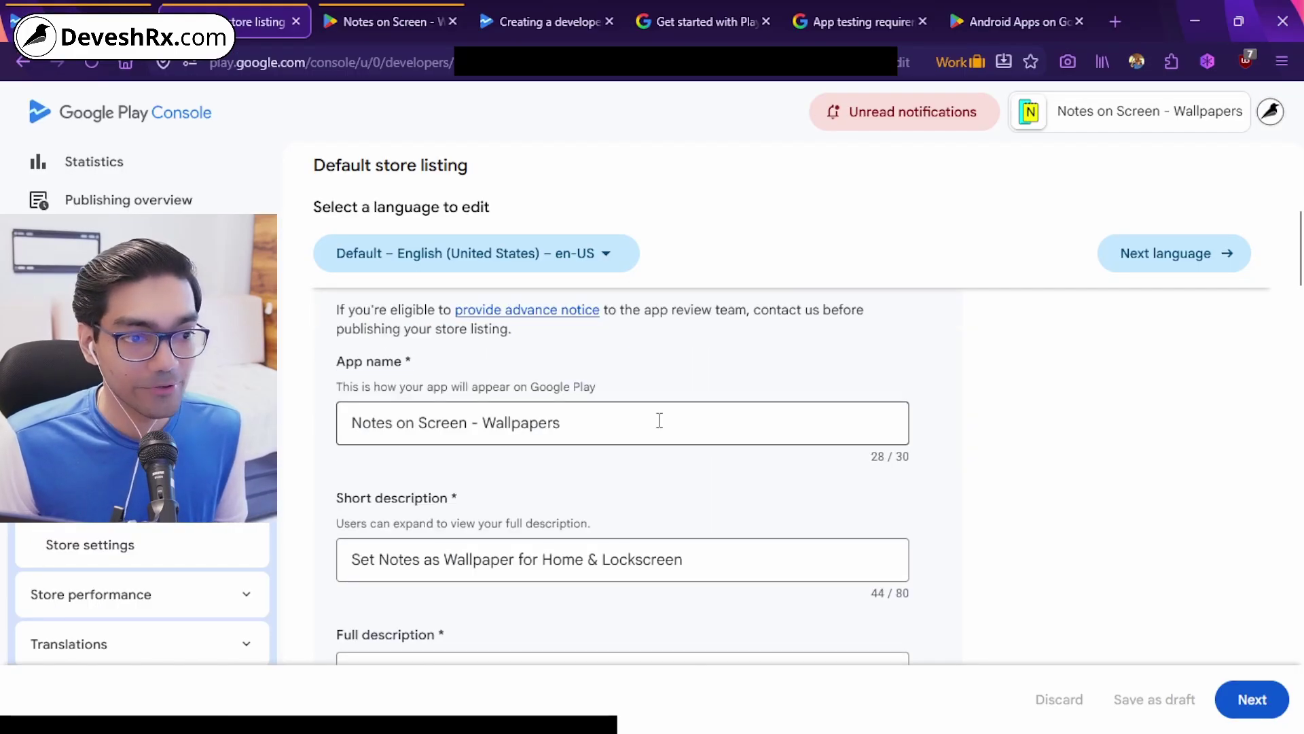
{"action": "triple_click", "coordinate": [735, 431]}
{"action": "scroll", "coordinate": [1086, 437], "scroll_direction": "down", "scroll_amount": 2}
{"action": "left_click", "coordinate": [687, 469]}
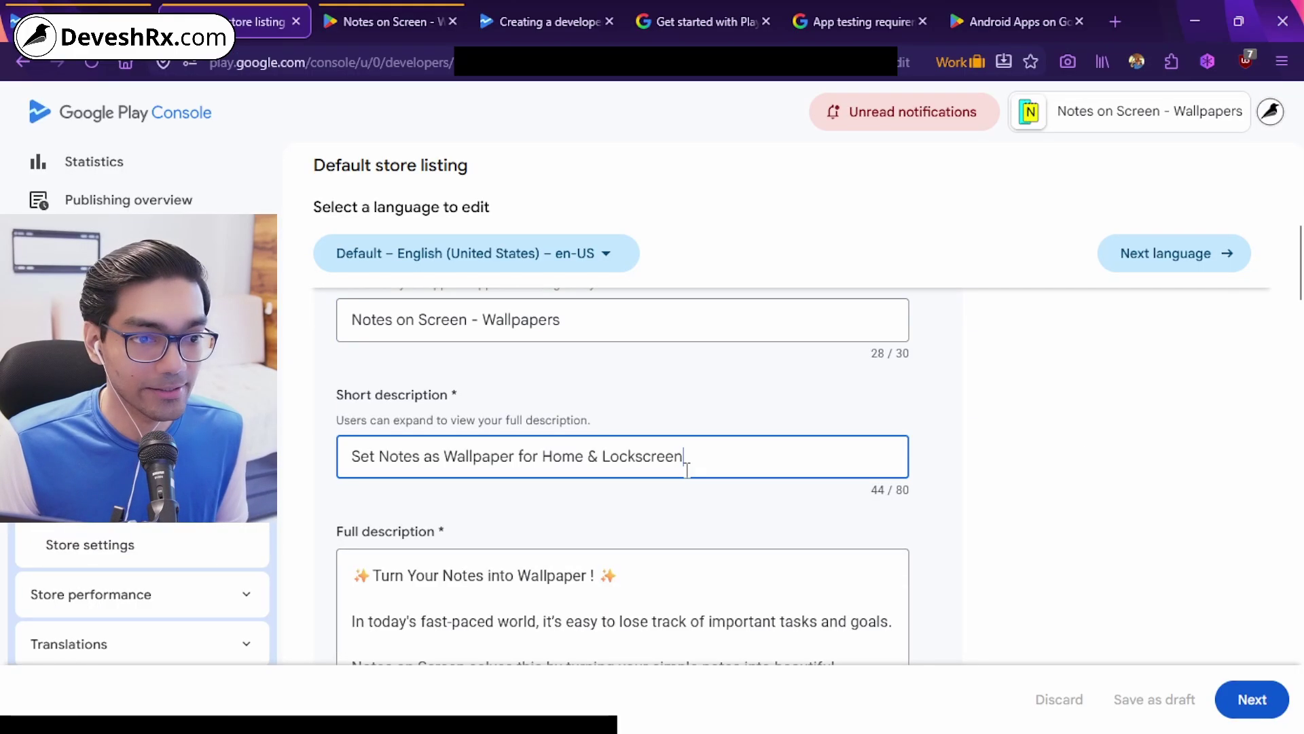
{"action": "scroll", "coordinate": [690, 466], "scroll_direction": "down", "scroll_amount": 4}
{"action": "scroll", "coordinate": [824, 501], "scroll_direction": "up", "scroll_amount": 3}
{"action": "triple_click", "coordinate": [619, 519]}
{"action": "left_click", "coordinate": [620, 578]}
{"action": "scroll", "coordinate": [509, 384], "scroll_direction": "up", "scroll_amount": 4}
{"action": "scroll", "coordinate": [400, 443], "scroll_direction": "down", "scroll_amount": 2}
{"action": "scroll", "coordinate": [399, 445], "scroll_direction": "down", "scroll_amount": 2}
{"action": "scroll", "coordinate": [400, 448], "scroll_direction": "up", "scroll_amount": 4}
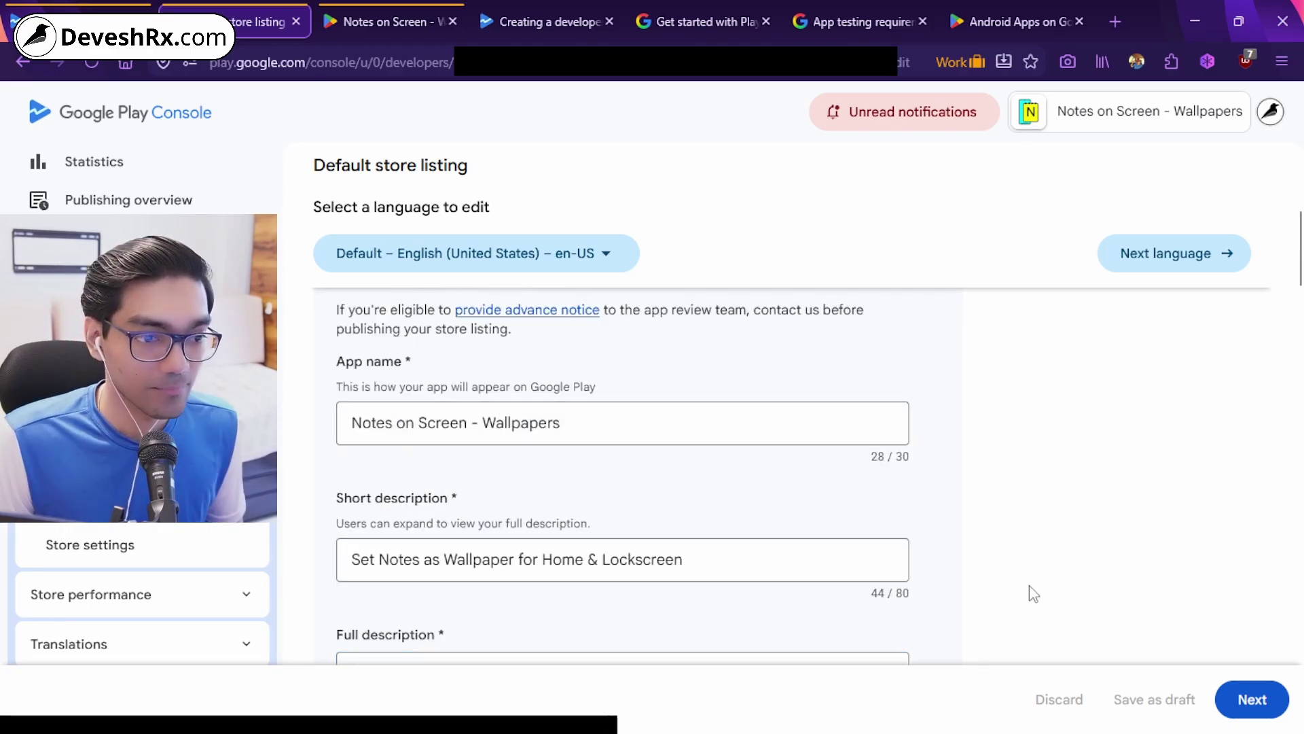
{"action": "scroll", "coordinate": [1030, 588], "scroll_direction": "down", "scroll_amount": 2}
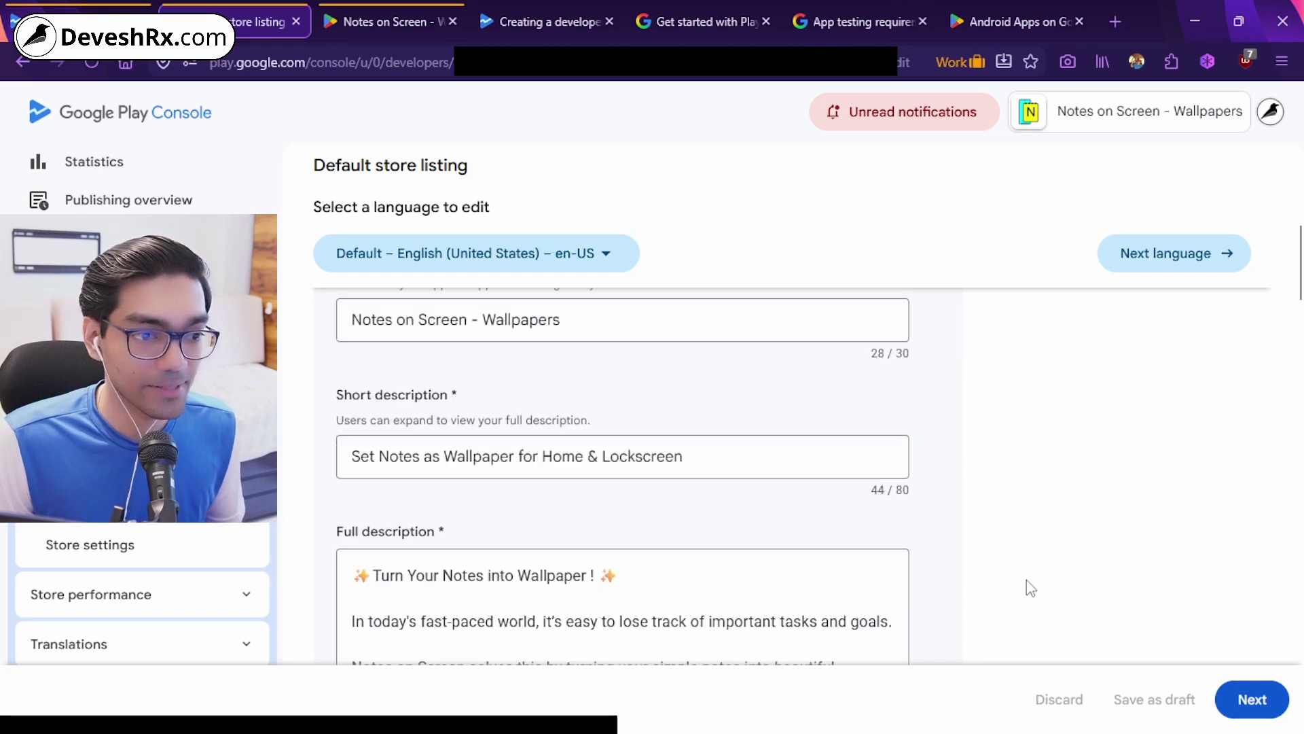
{"action": "scroll", "coordinate": [1031, 588], "scroll_direction": "down", "scroll_amount": 9}
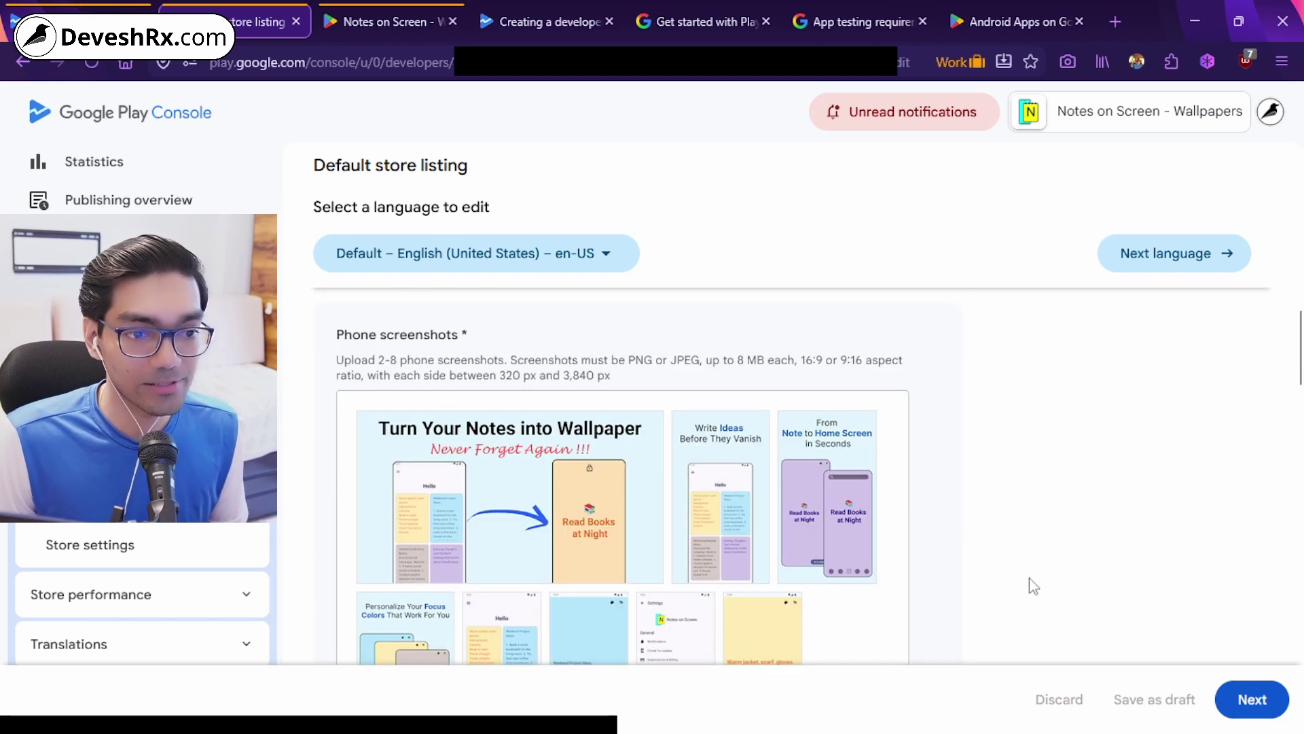
Continue to the Review assets stage of the default store listing and look through the listed texts and graphics
{"action": "left_click", "coordinate": [1253, 700]}
{"action": "scroll", "coordinate": [1219, 584], "scroll_direction": "down", "scroll_amount": 5}
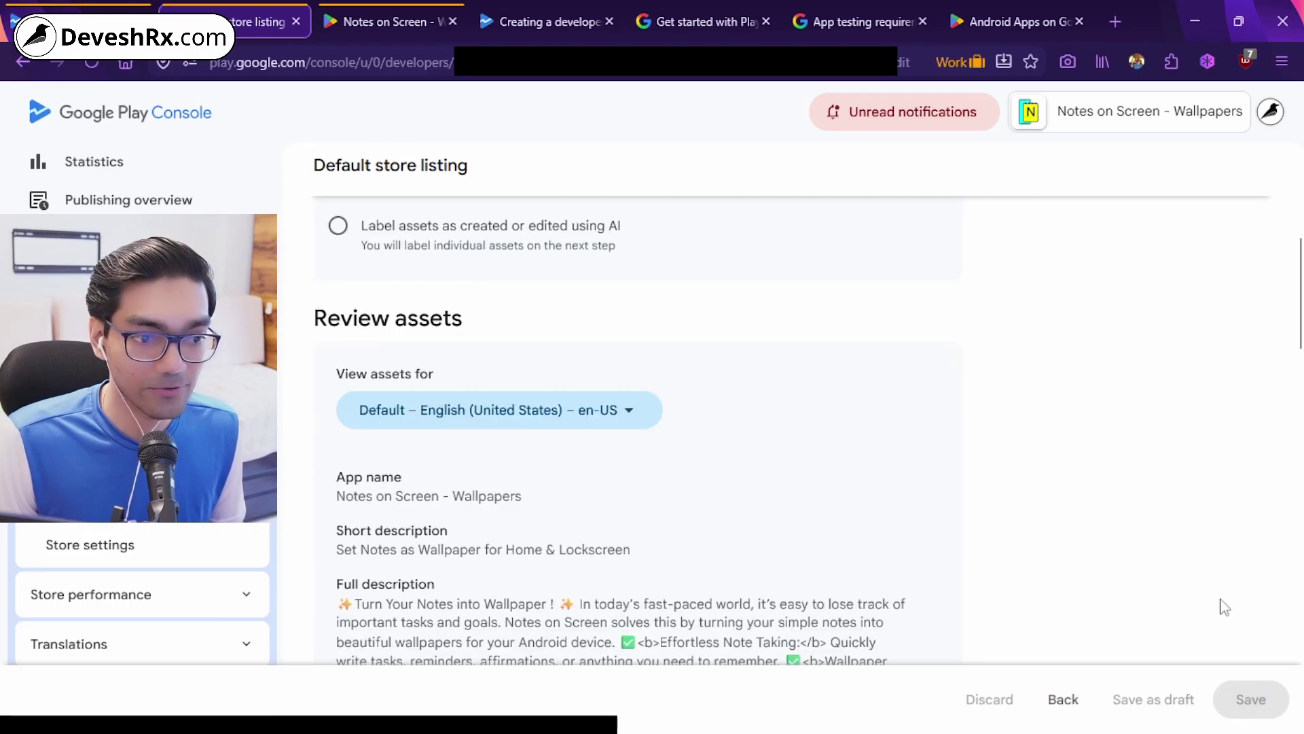
{"action": "scroll", "coordinate": [1111, 508], "scroll_direction": "down", "scroll_amount": 9}
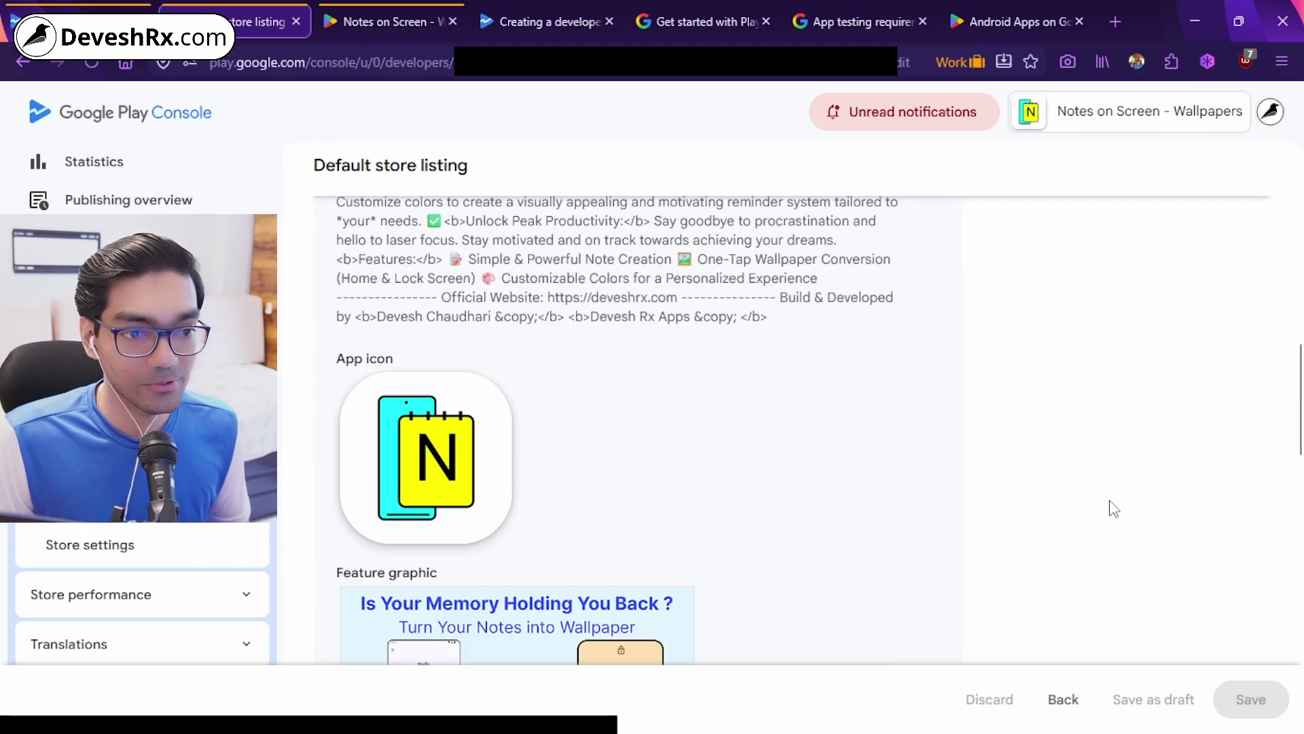
Look through the remaining listing graphics in the default store listing review, and tick off Metadata in the Notion checklist
{"action": "scroll", "coordinate": [1113, 509], "scroll_direction": "down", "scroll_amount": 3}
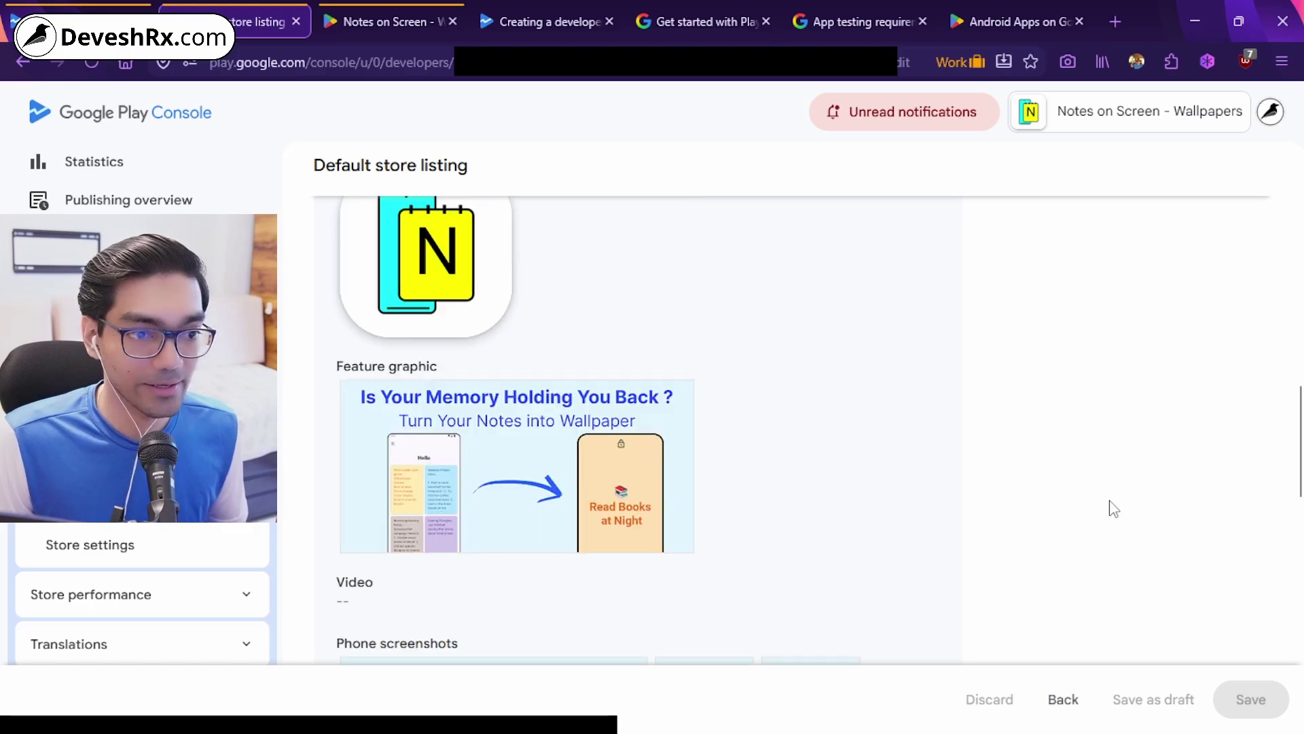
{"action": "scroll", "coordinate": [1113, 509], "scroll_direction": "down", "scroll_amount": 2}
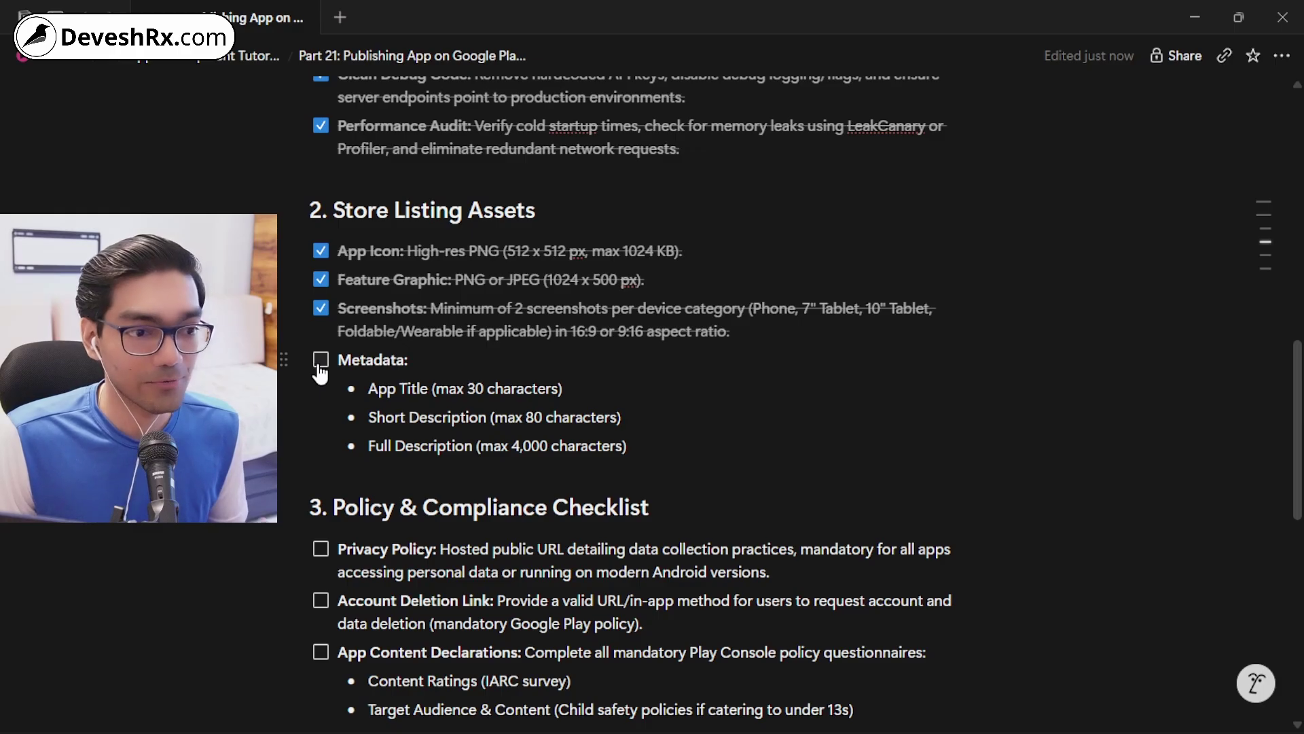
{"action": "left_click", "coordinate": [320, 363]}
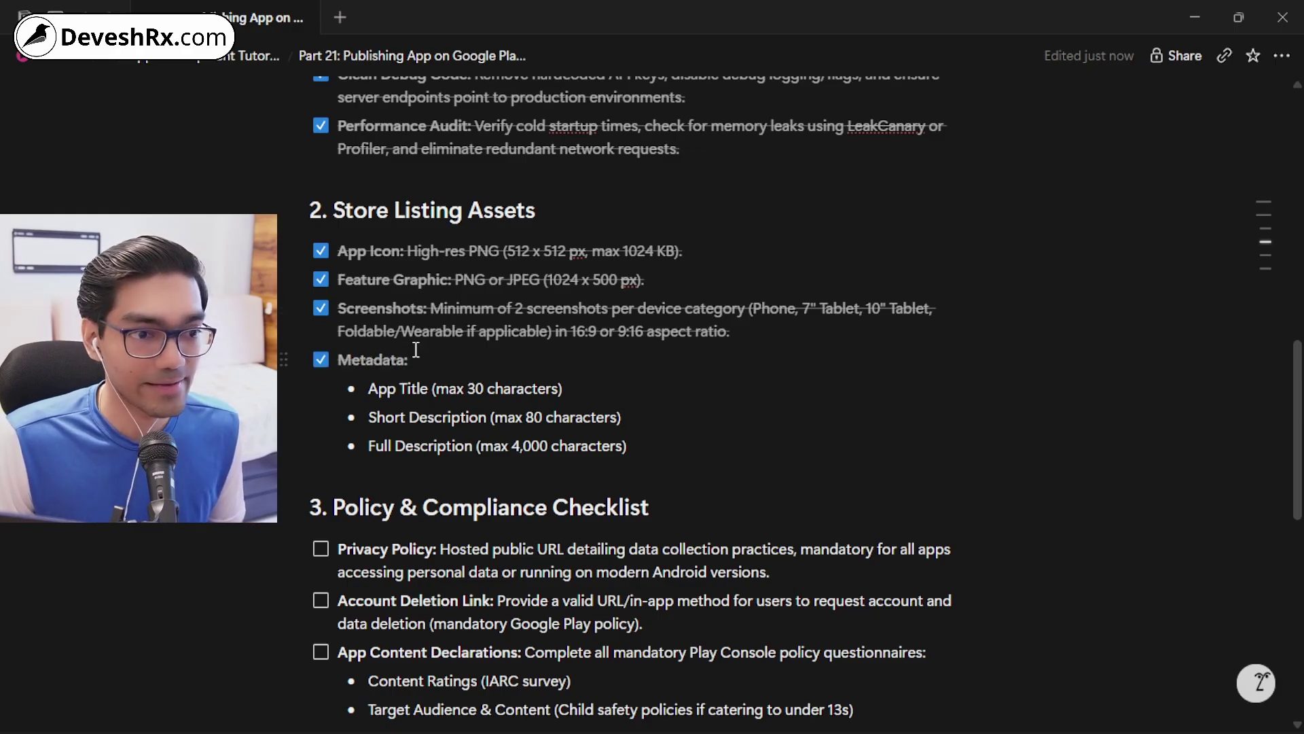
Read the Policy & Compliance Checklist section in Notion, focusing on the Privacy Policy item's hosted URL requirement
{"action": "scroll", "coordinate": [416, 350], "scroll_direction": "down", "scroll_amount": 1}
{"action": "scroll", "coordinate": [416, 349], "scroll_direction": "down", "scroll_amount": 2}
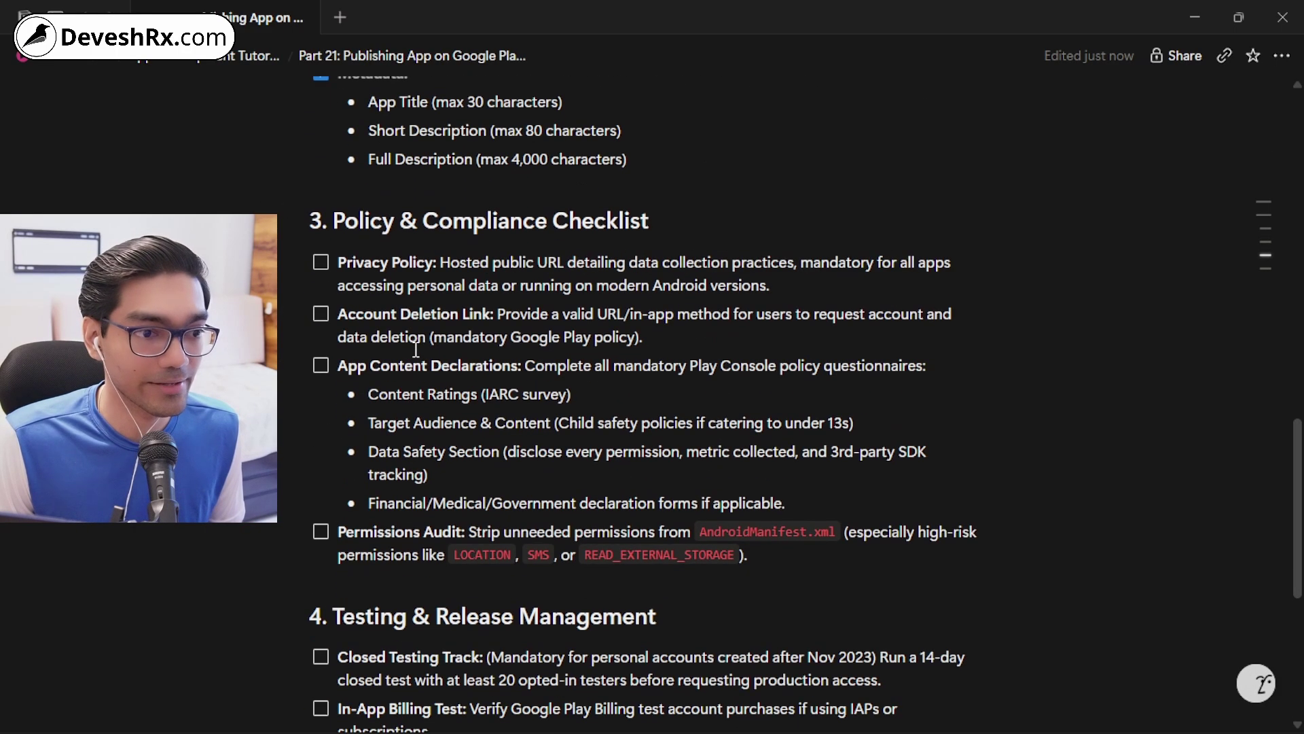
{"action": "left_click_drag", "start_coordinate": [333, 220], "coordinate": [648, 220]}
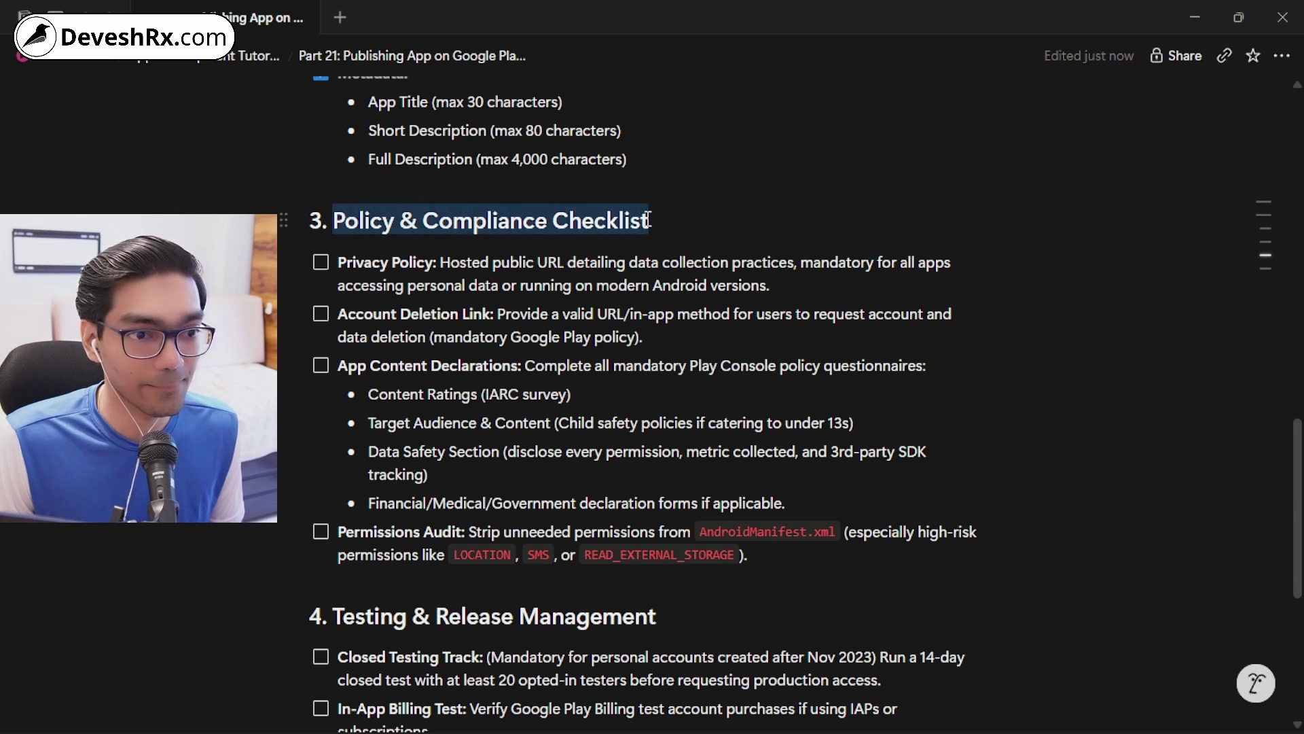
{"action": "left_click", "coordinate": [648, 220]}
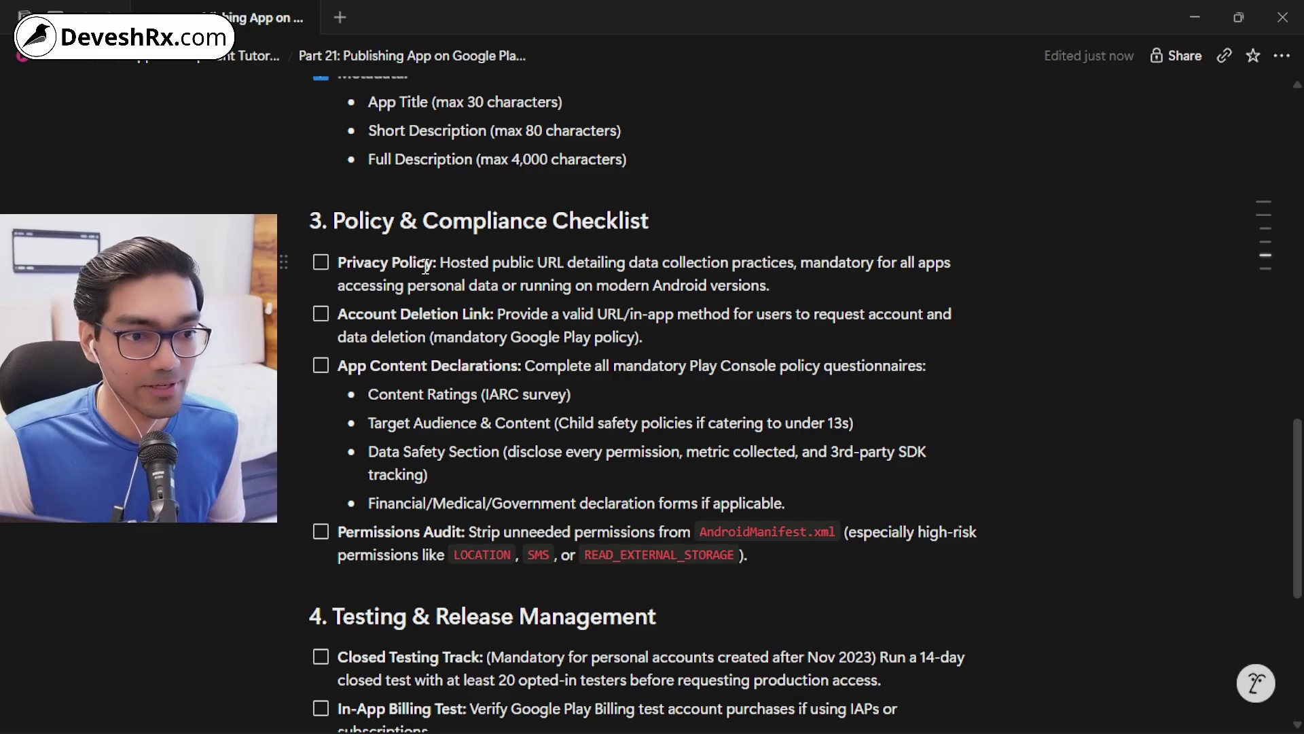
{"action": "left_click_drag", "start_coordinate": [445, 266], "coordinate": [926, 287]}
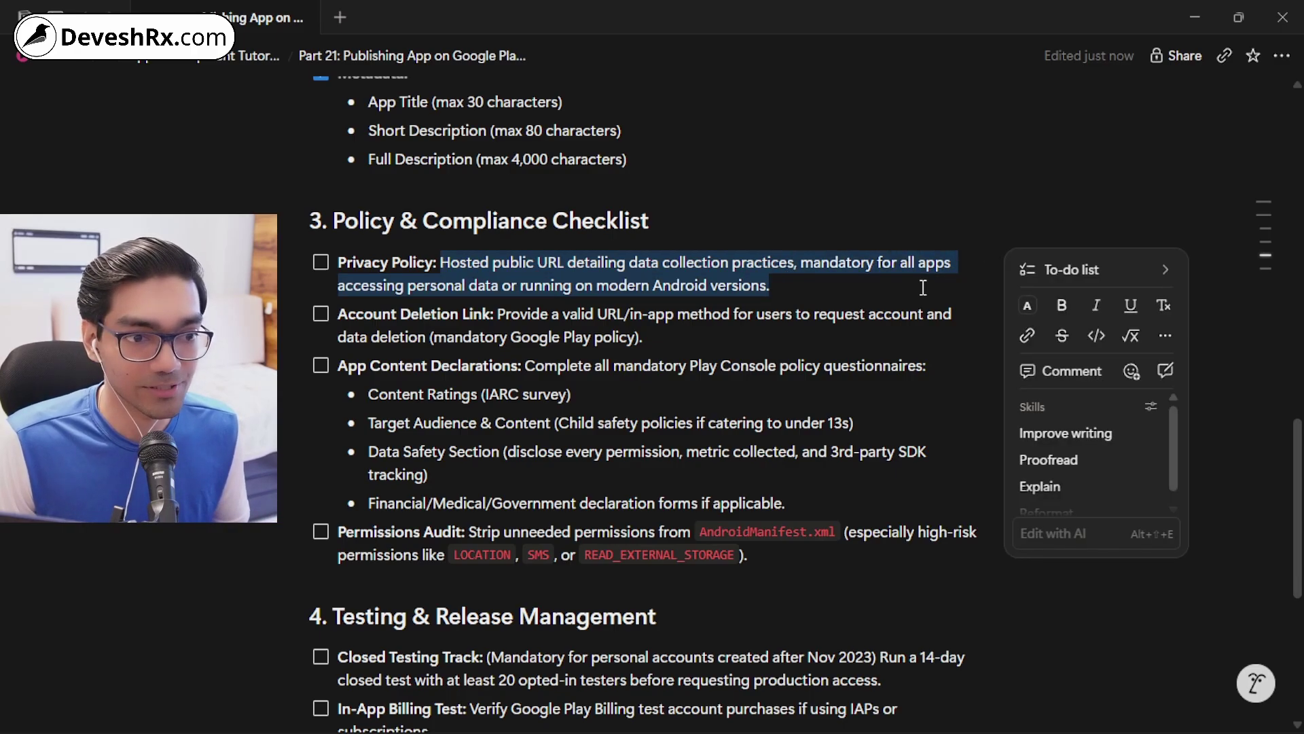
{"action": "left_click", "coordinate": [632, 285]}
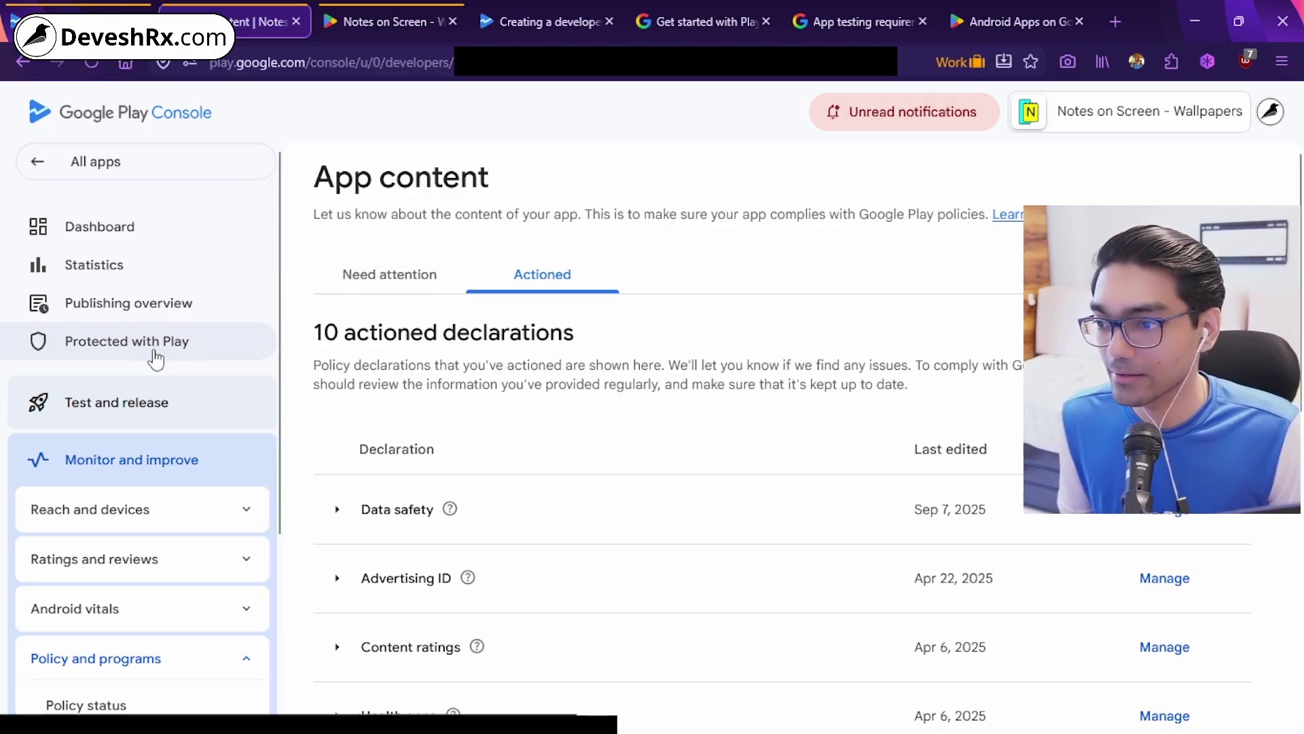
On Play Console's App content page, check the declarations that need attention, and return to the actioned ones
{"action": "scroll", "coordinate": [77, 365], "scroll_direction": "down", "scroll_amount": 2}
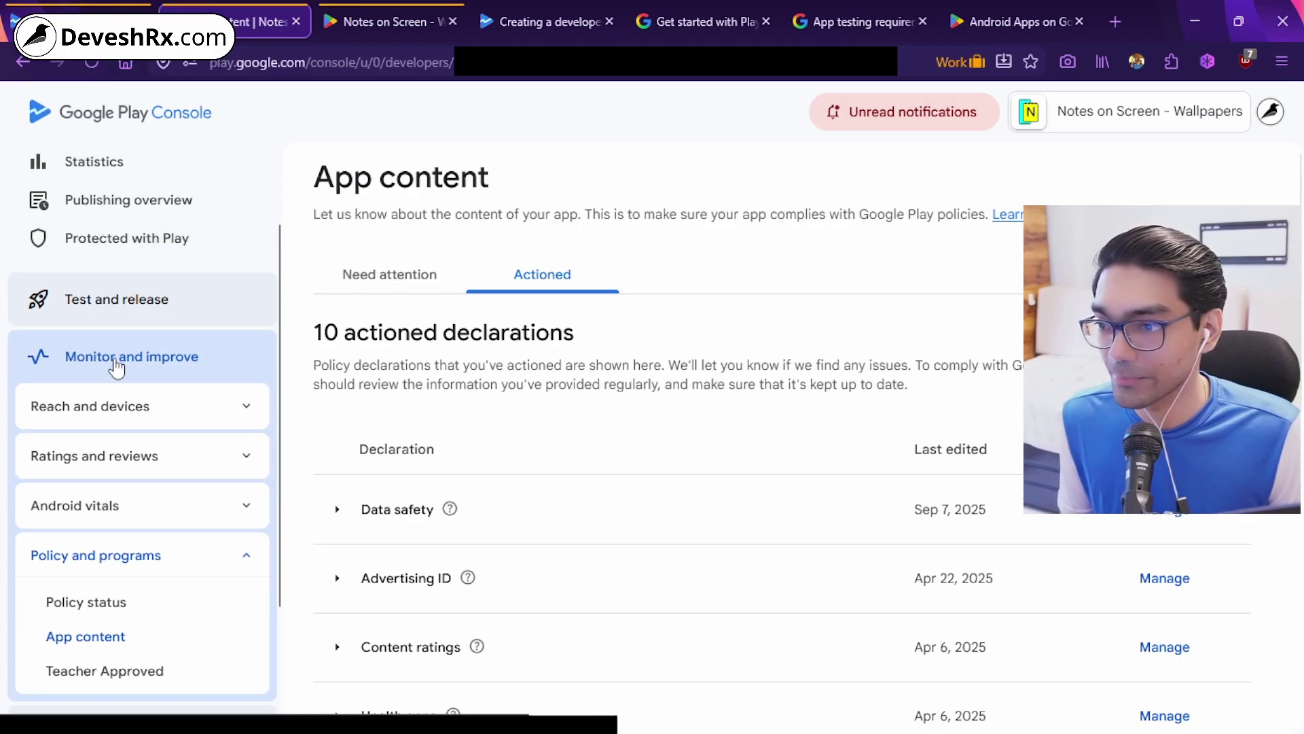
{"action": "scroll", "coordinate": [117, 367], "scroll_direction": "down", "scroll_amount": 1}
{"action": "scroll", "coordinate": [117, 367], "scroll_direction": "down", "scroll_amount": 2}
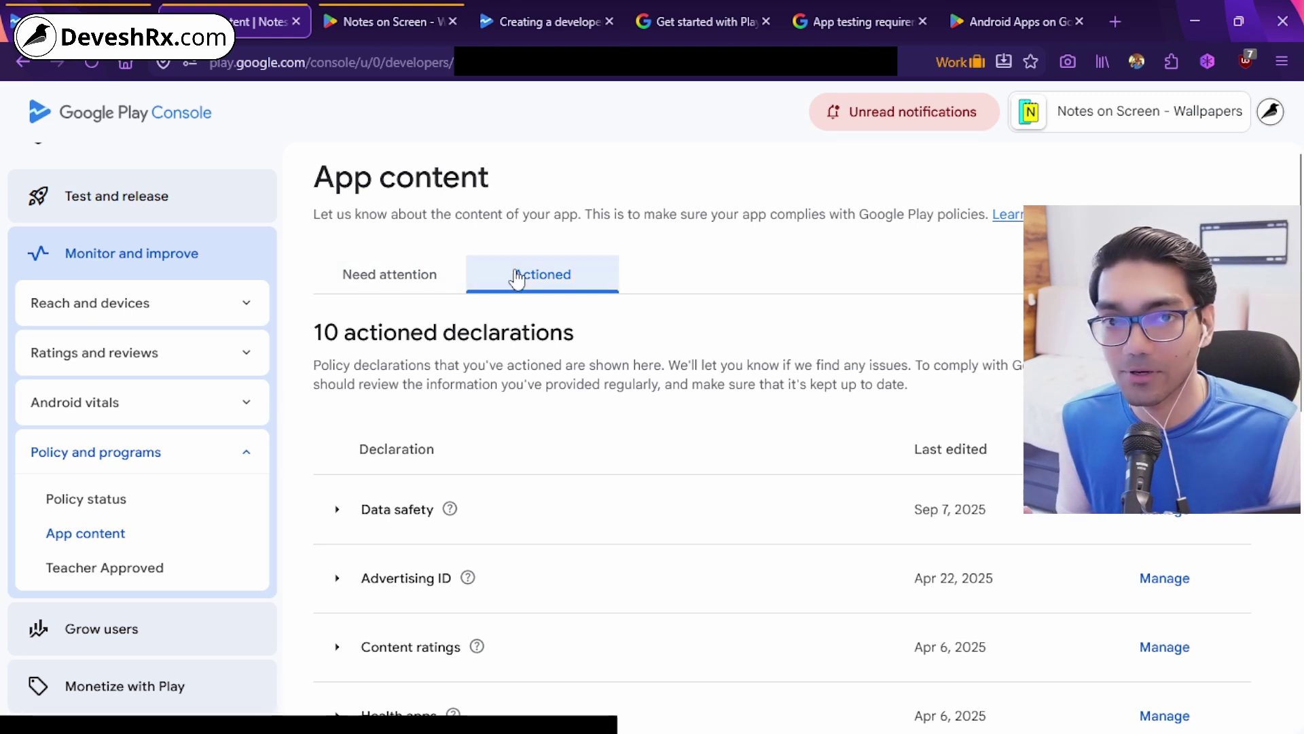
{"action": "left_click", "coordinate": [384, 275]}
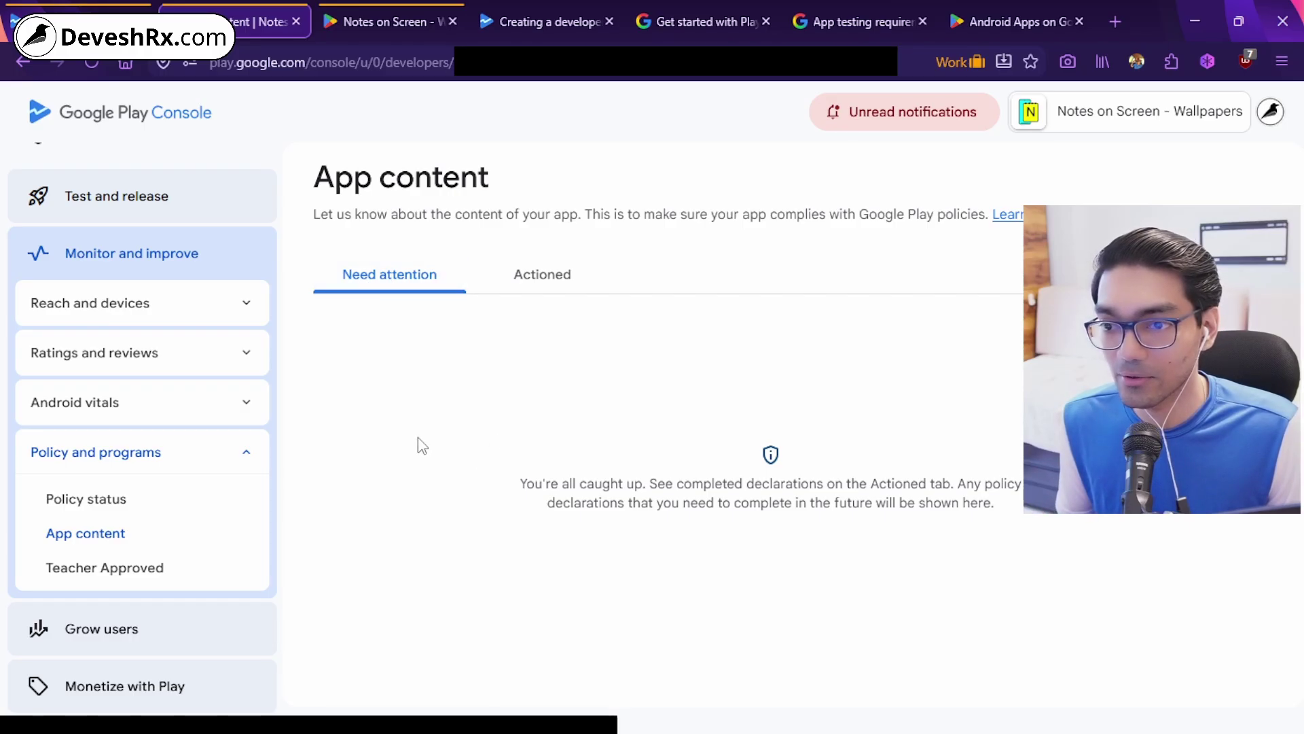
{"action": "left_click", "coordinate": [506, 284]}
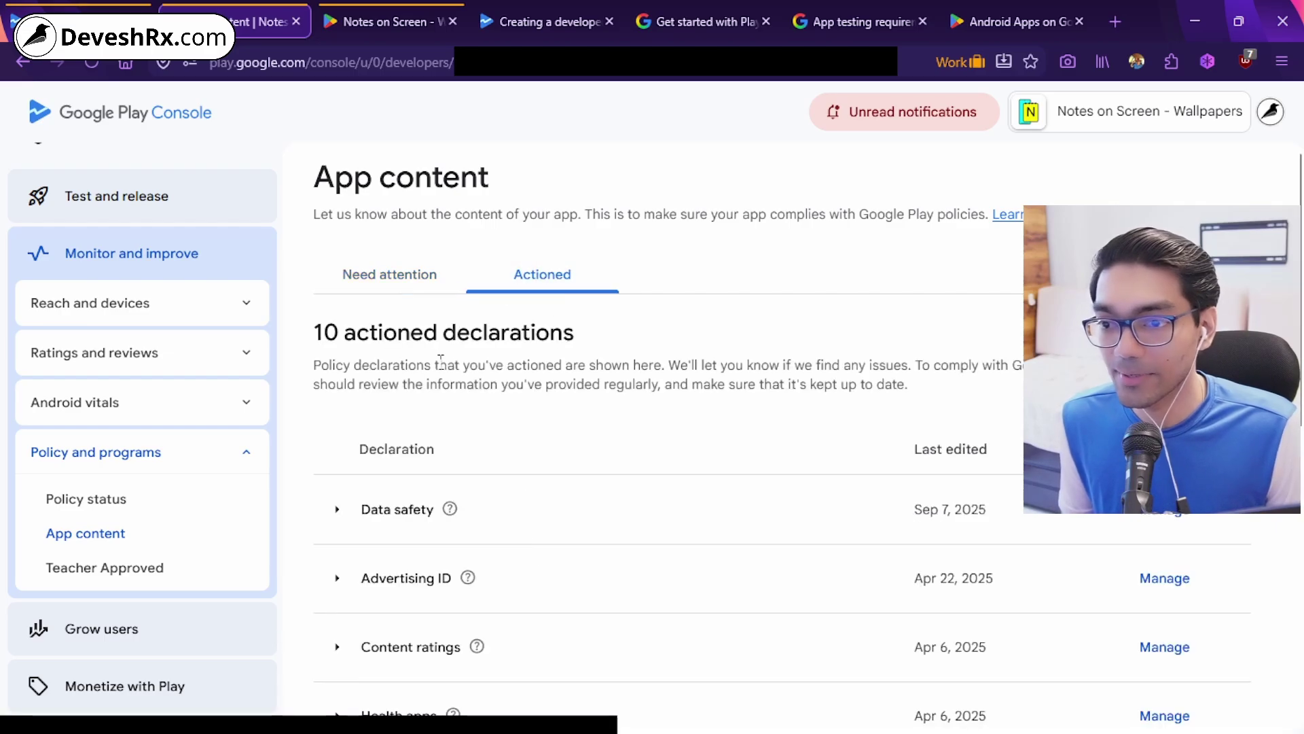
Expand the Privacy policy declaration to check its URL, and tick off Privacy Policy and Account Deletion Link in the Notion checklist
{"action": "scroll", "coordinate": [562, 405], "scroll_direction": "down", "scroll_amount": 10}
{"action": "left_click", "coordinate": [450, 544]}
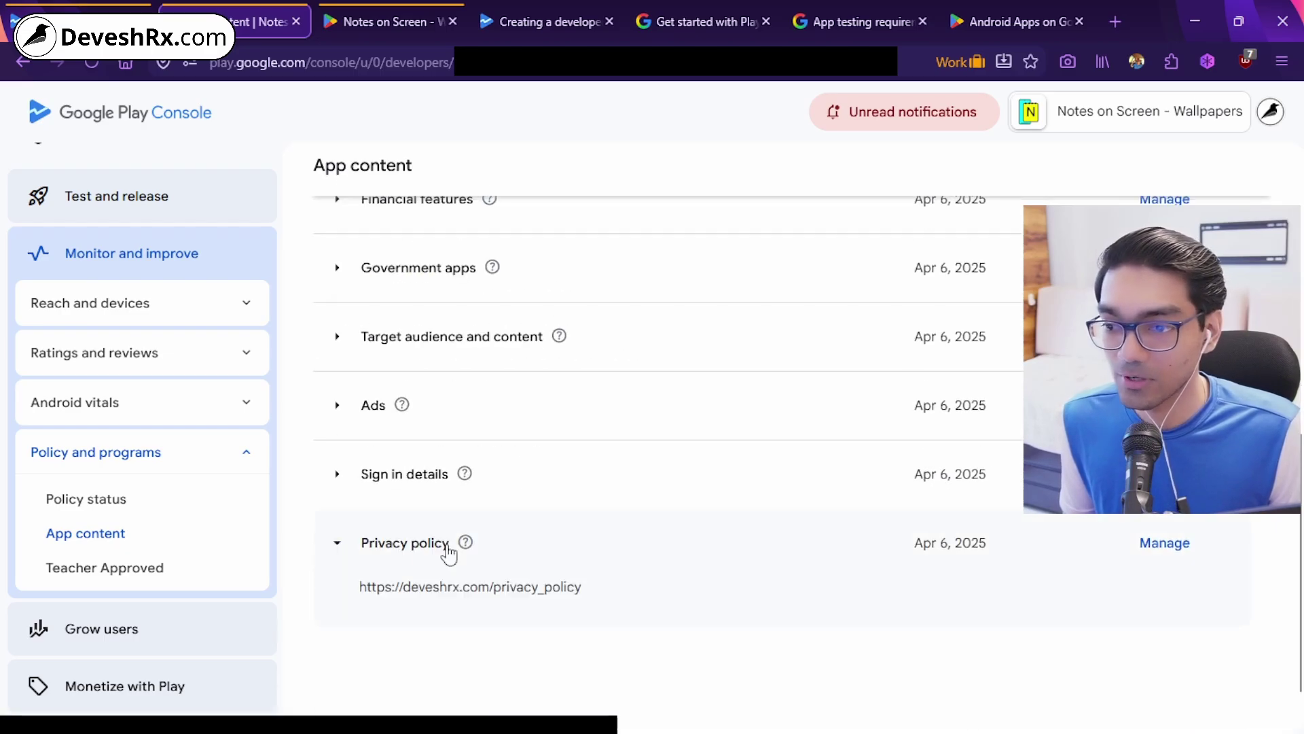
{"action": "left_click_drag", "start_coordinate": [360, 599], "coordinate": [634, 601]}
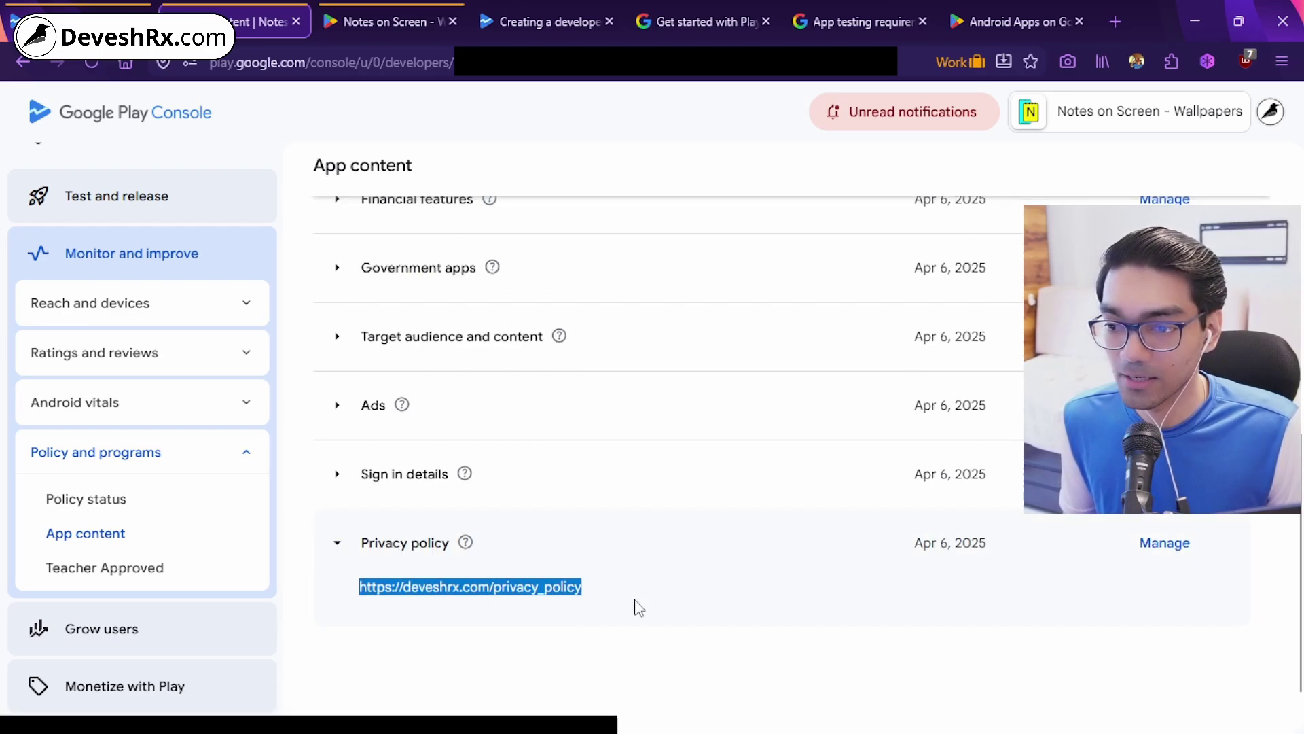
{"action": "left_click", "coordinate": [636, 606]}
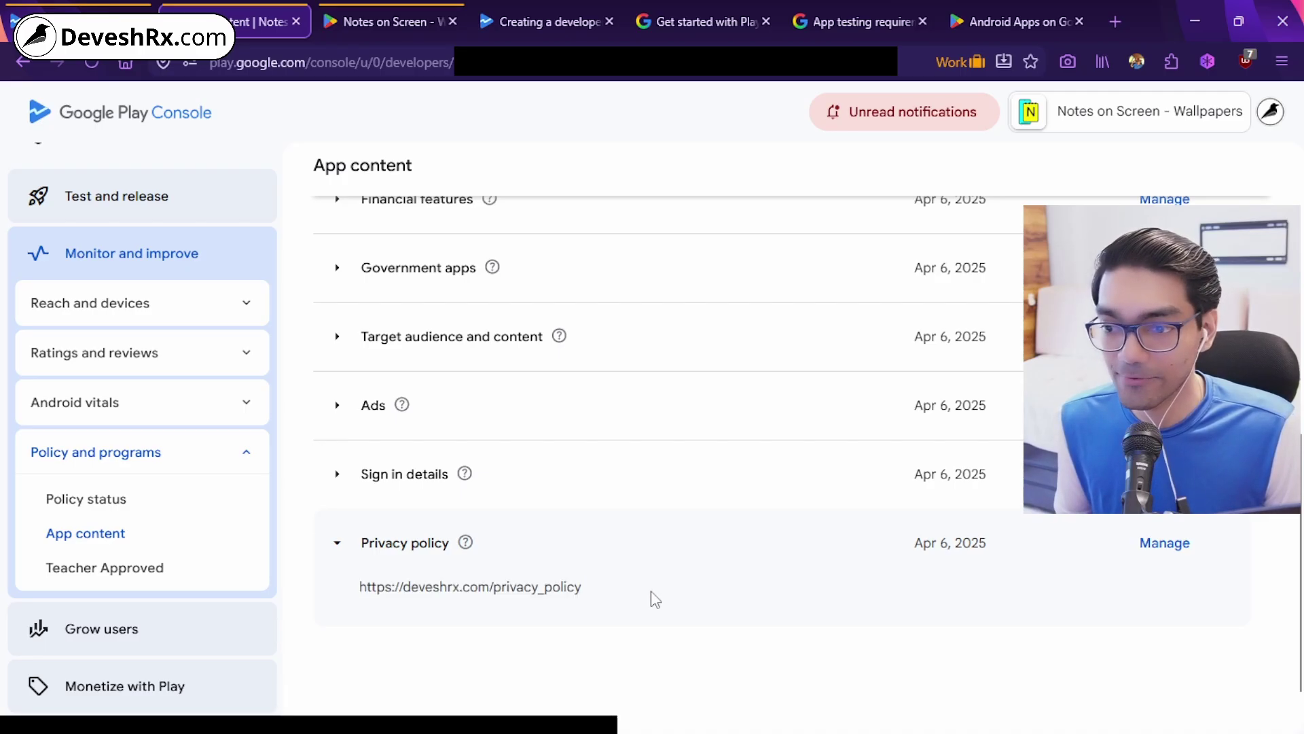
{"action": "left_click_drag", "start_coordinate": [652, 591], "coordinate": [261, 598]}
{"action": "left_click", "coordinate": [577, 600]}
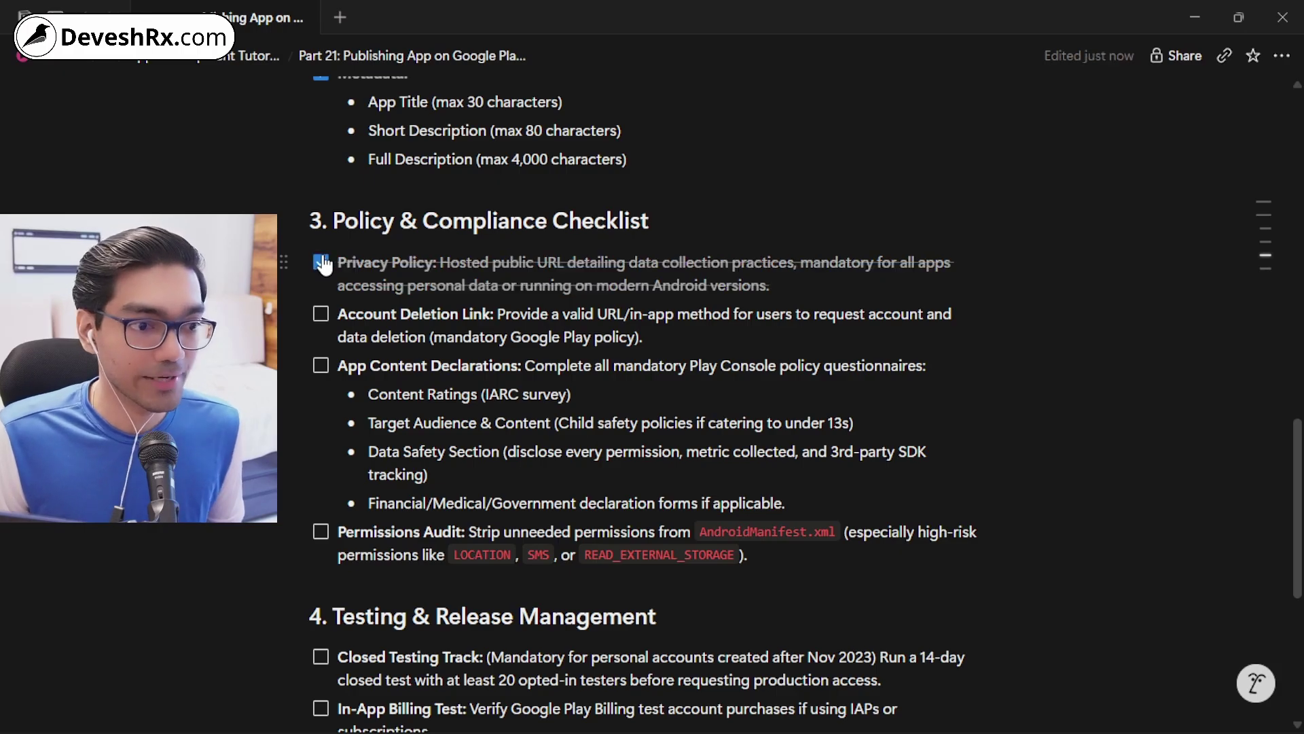
{"action": "left_click", "coordinate": [322, 263]}
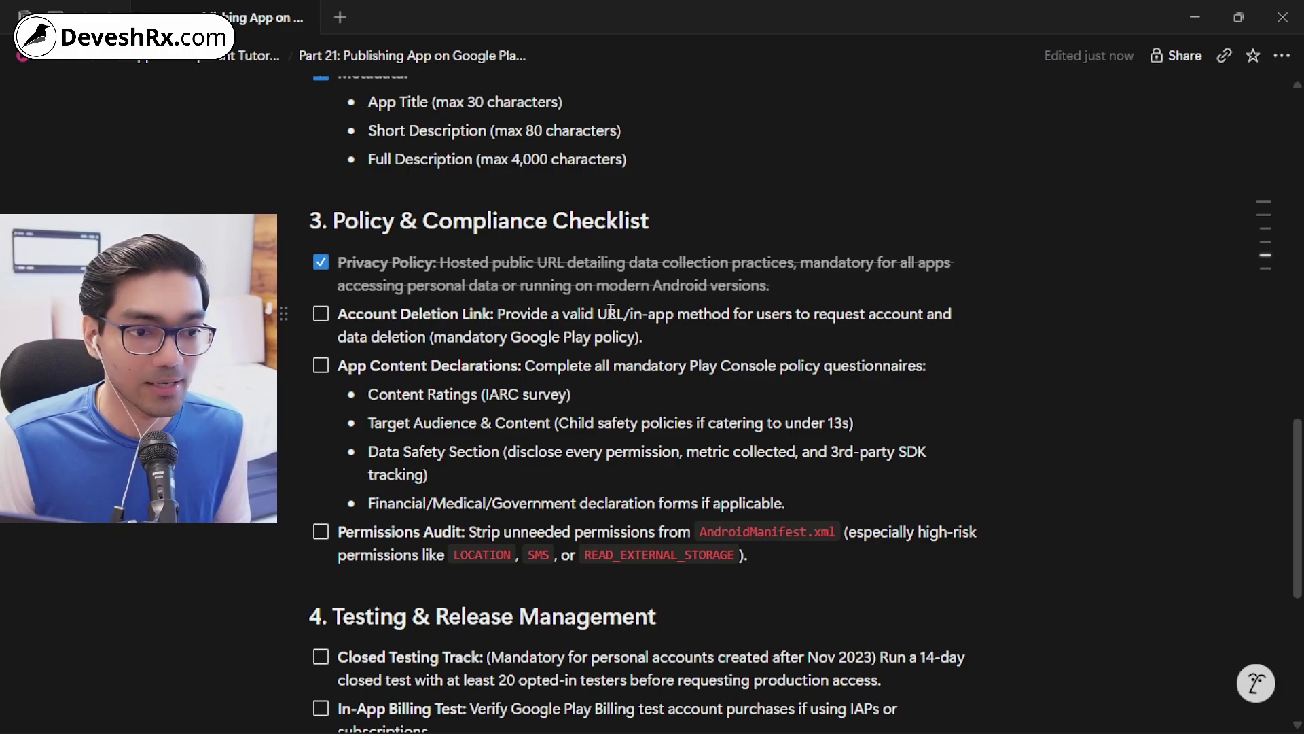
{"action": "left_click", "coordinate": [320, 314]}
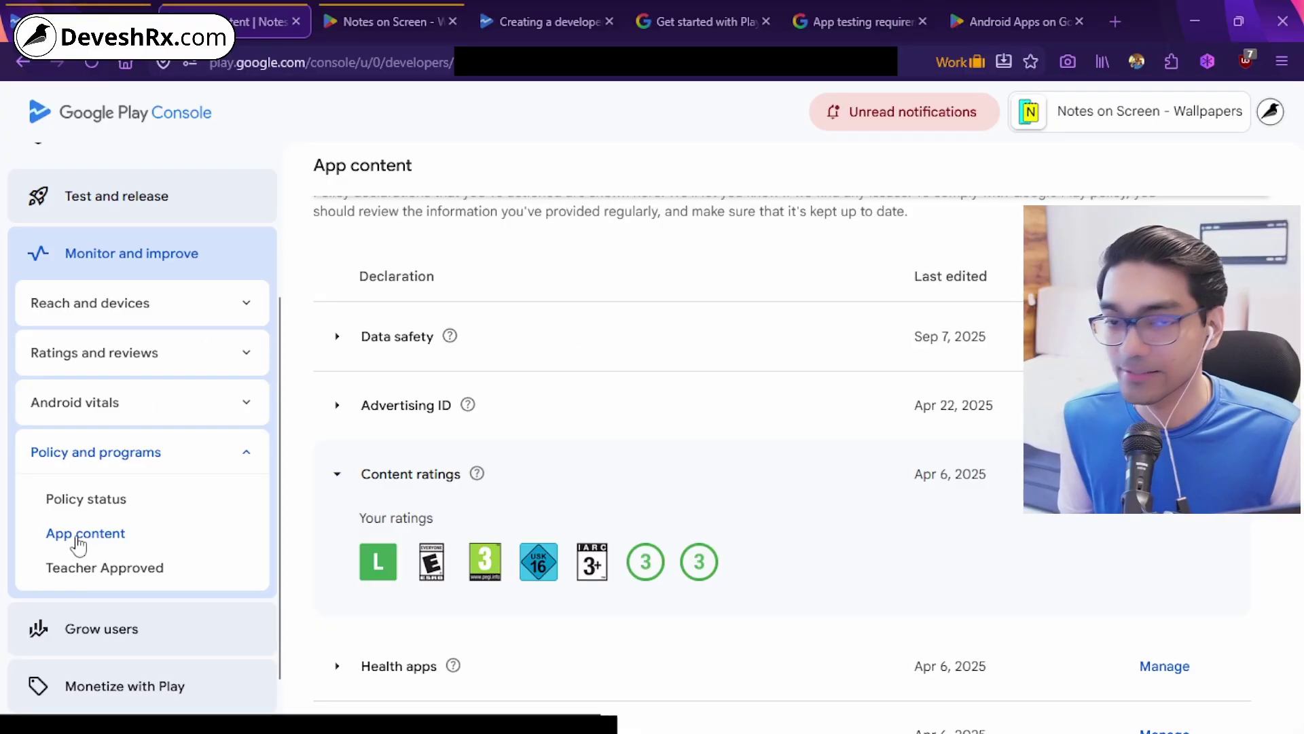
Back in Play Console, review the Content ratings declaration, and tick off App Content Declarations in the Notion checklist
{"action": "left_click_drag", "start_coordinate": [360, 482], "coordinate": [464, 482]}
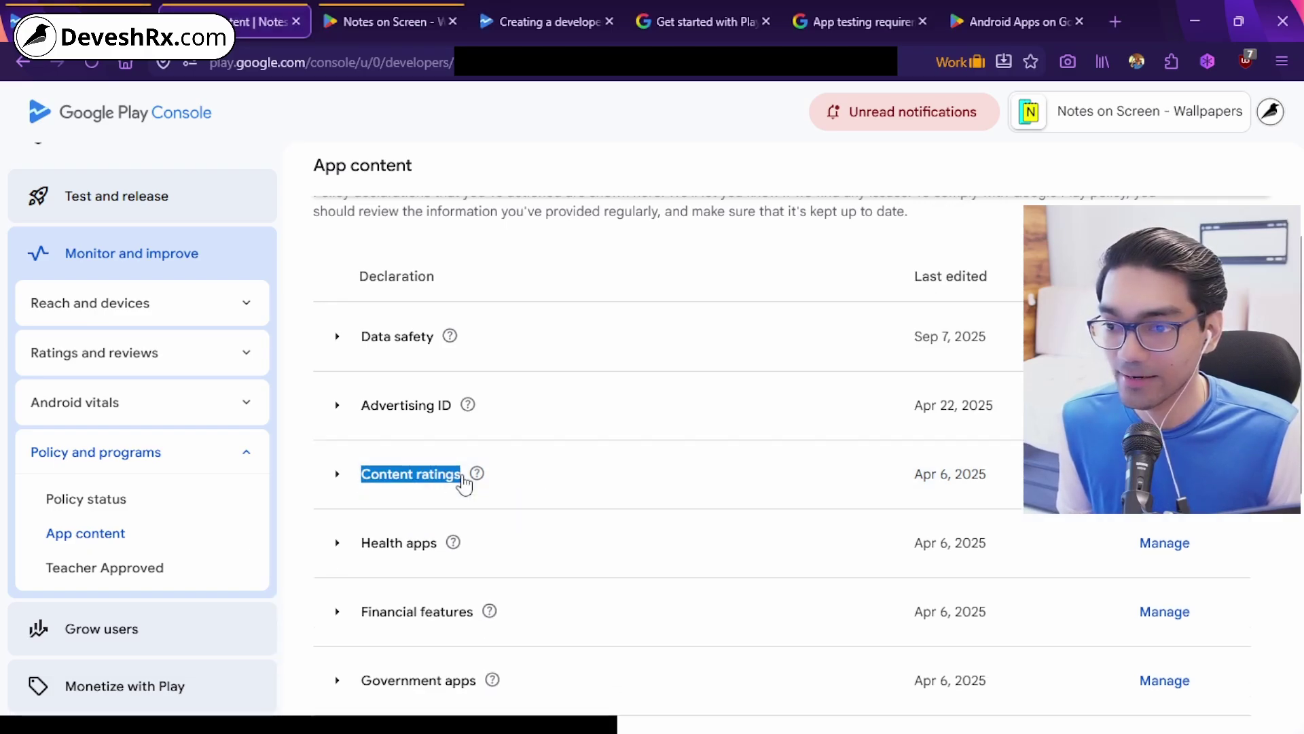
{"action": "left_click", "coordinate": [461, 482]}
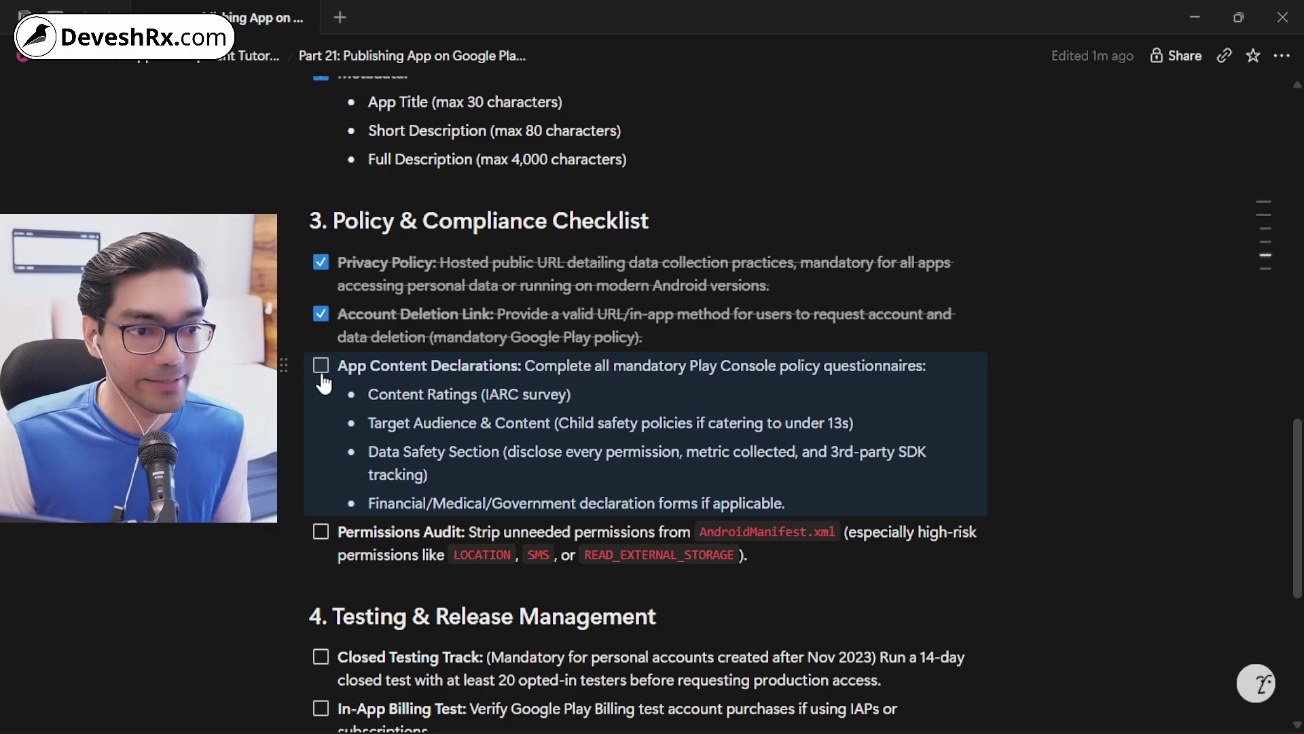
{"action": "left_click", "coordinate": [320, 366]}
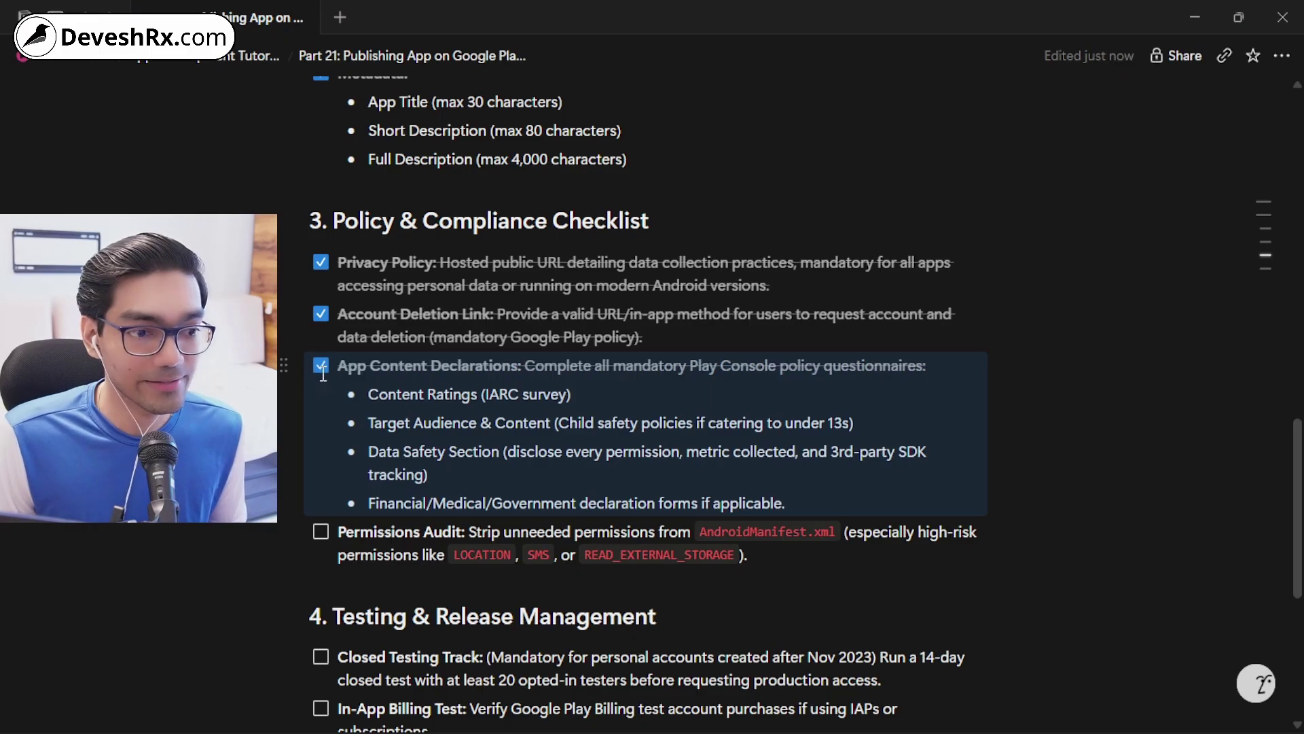
Read the Permissions Audit item and its high-risk permissions in the Notion checklist, and tick it off
{"action": "scroll", "coordinate": [386, 381], "scroll_direction": "down", "scroll_amount": 3}
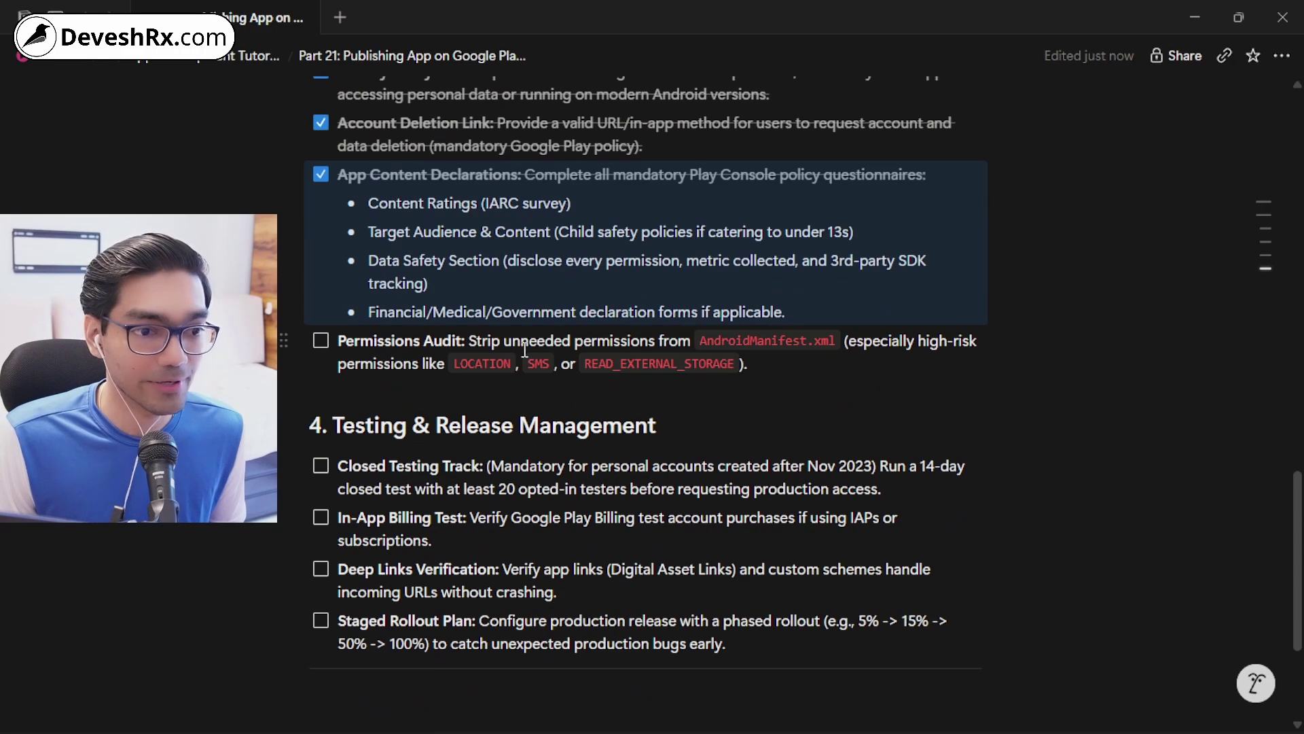
{"action": "left_click", "coordinate": [801, 357]}
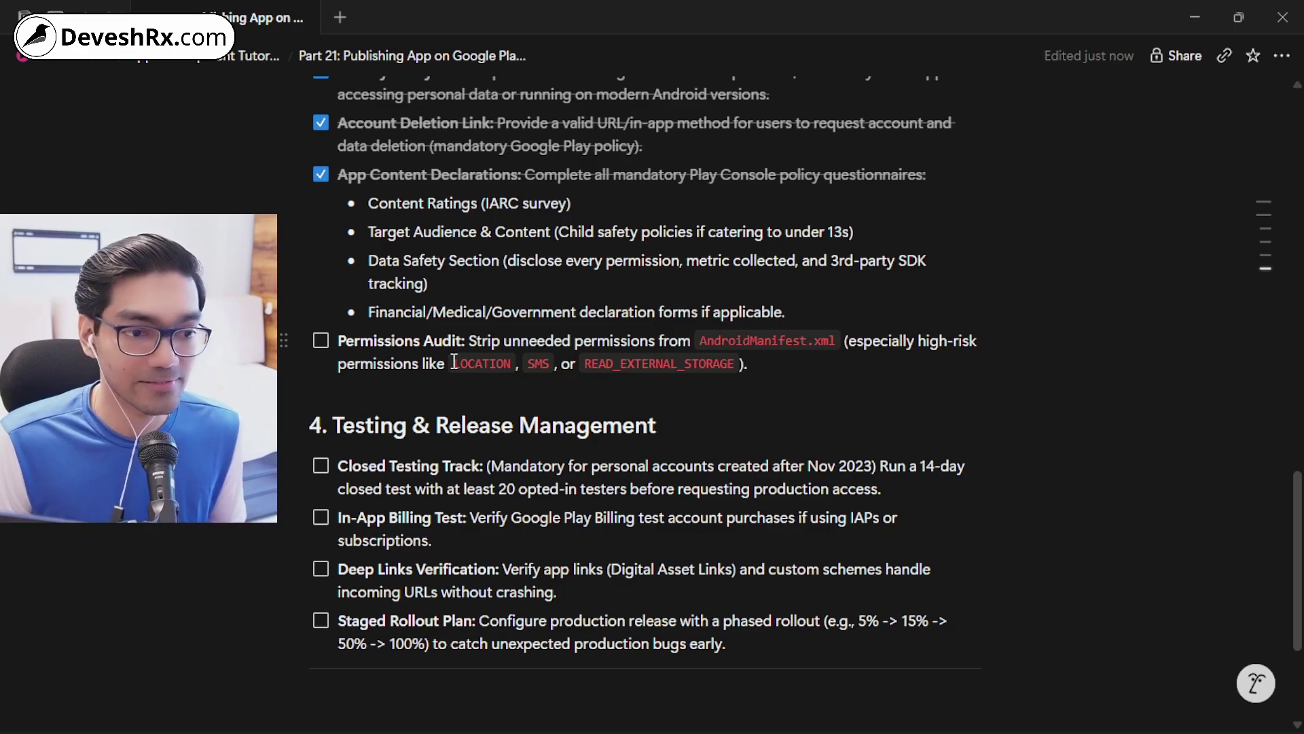
{"action": "left_click_drag", "start_coordinate": [453, 362], "coordinate": [748, 363]}
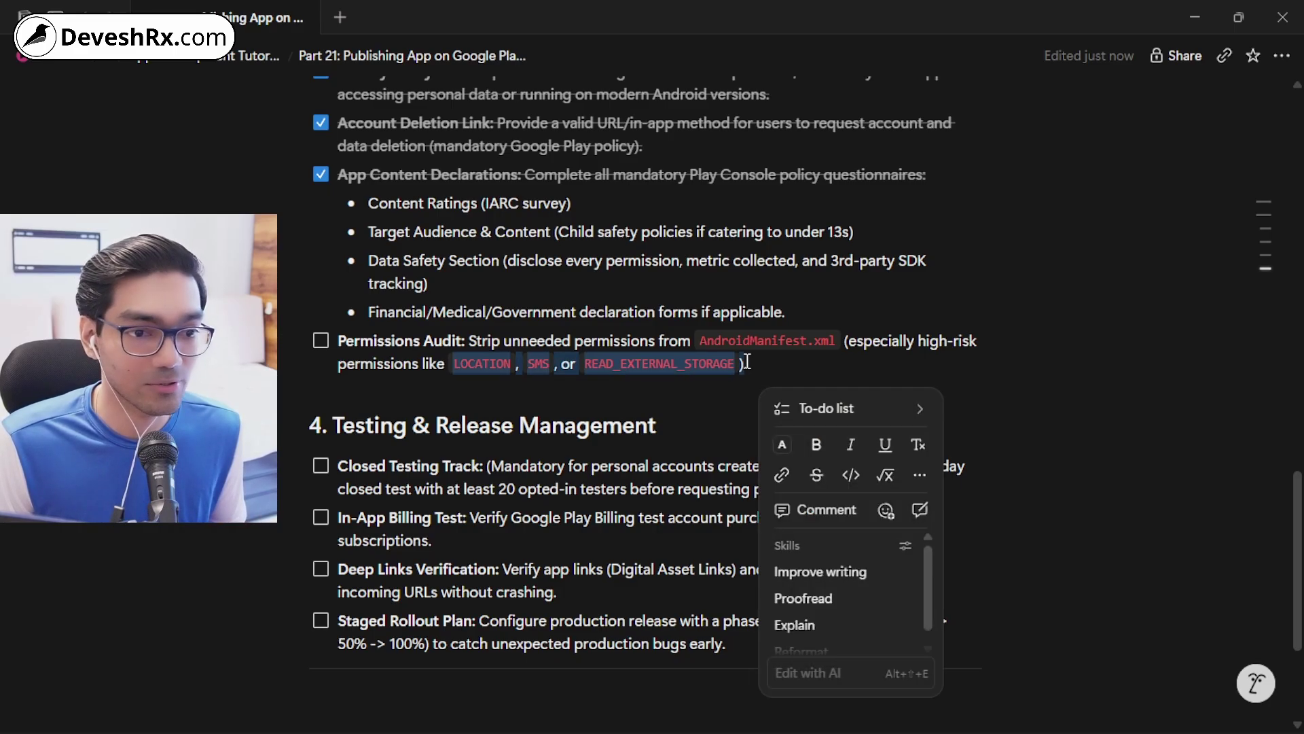
{"action": "left_click", "coordinate": [746, 363]}
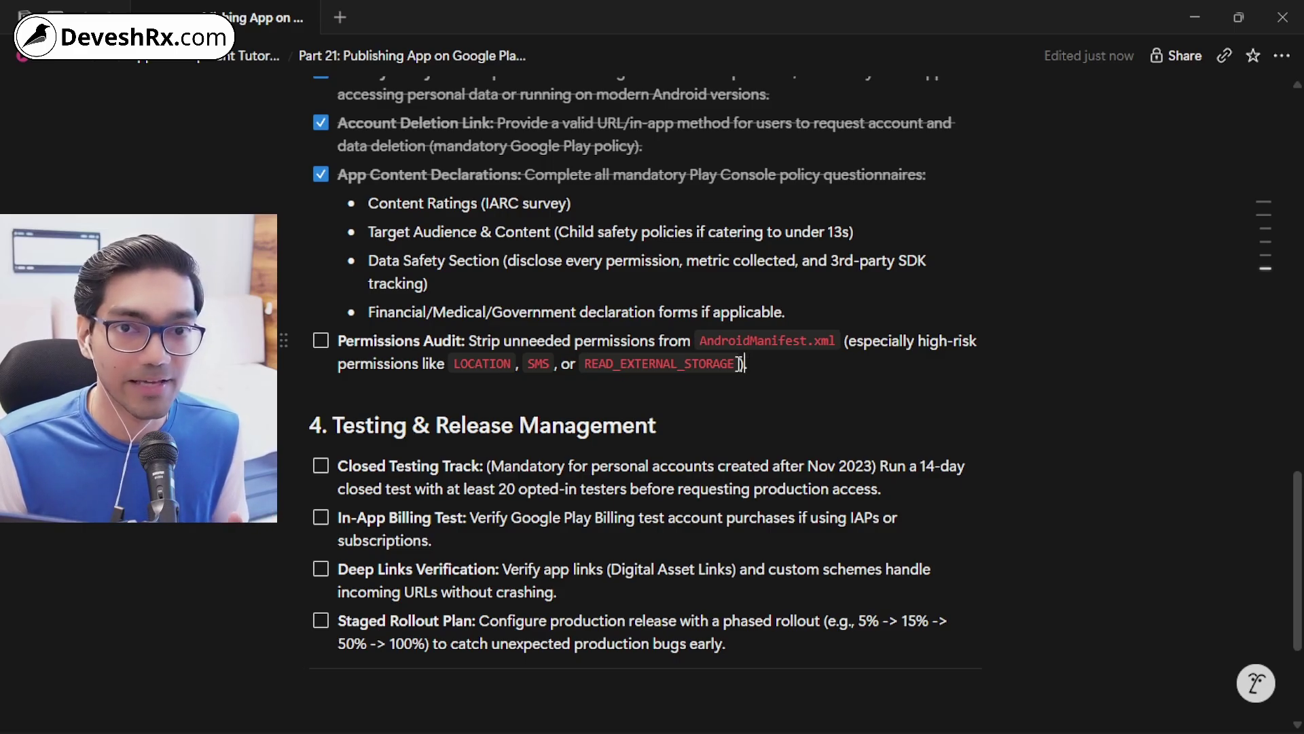
{"action": "left_click_drag", "start_coordinate": [527, 364], "coordinate": [551, 365]}
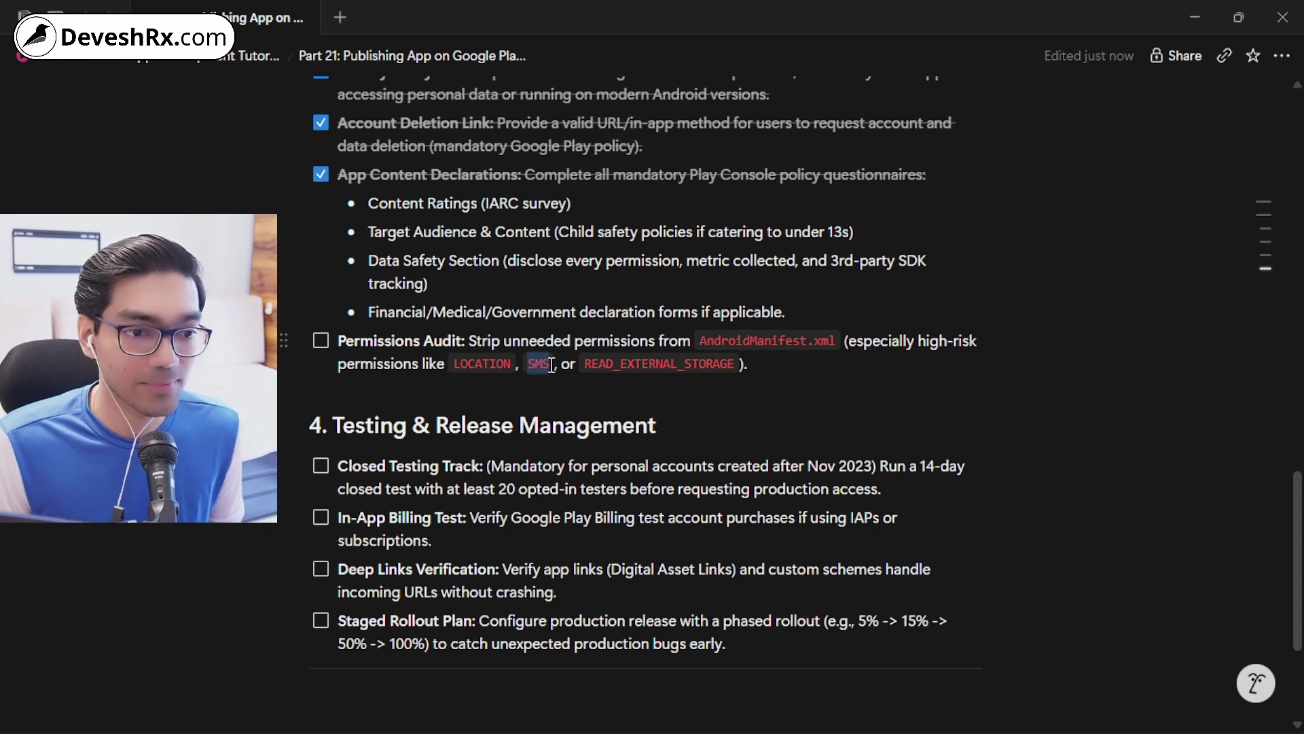
{"action": "right_click", "coordinate": [551, 365]}
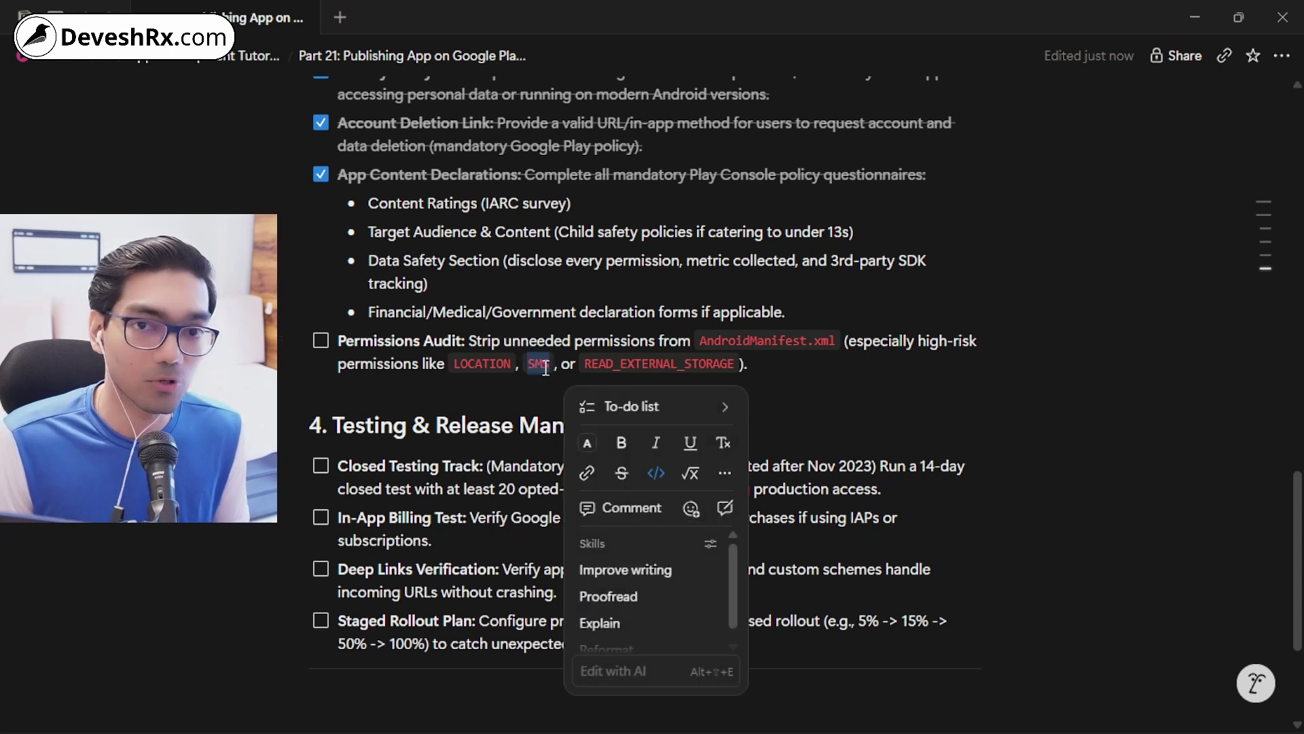
{"action": "left_click", "coordinate": [530, 367]}
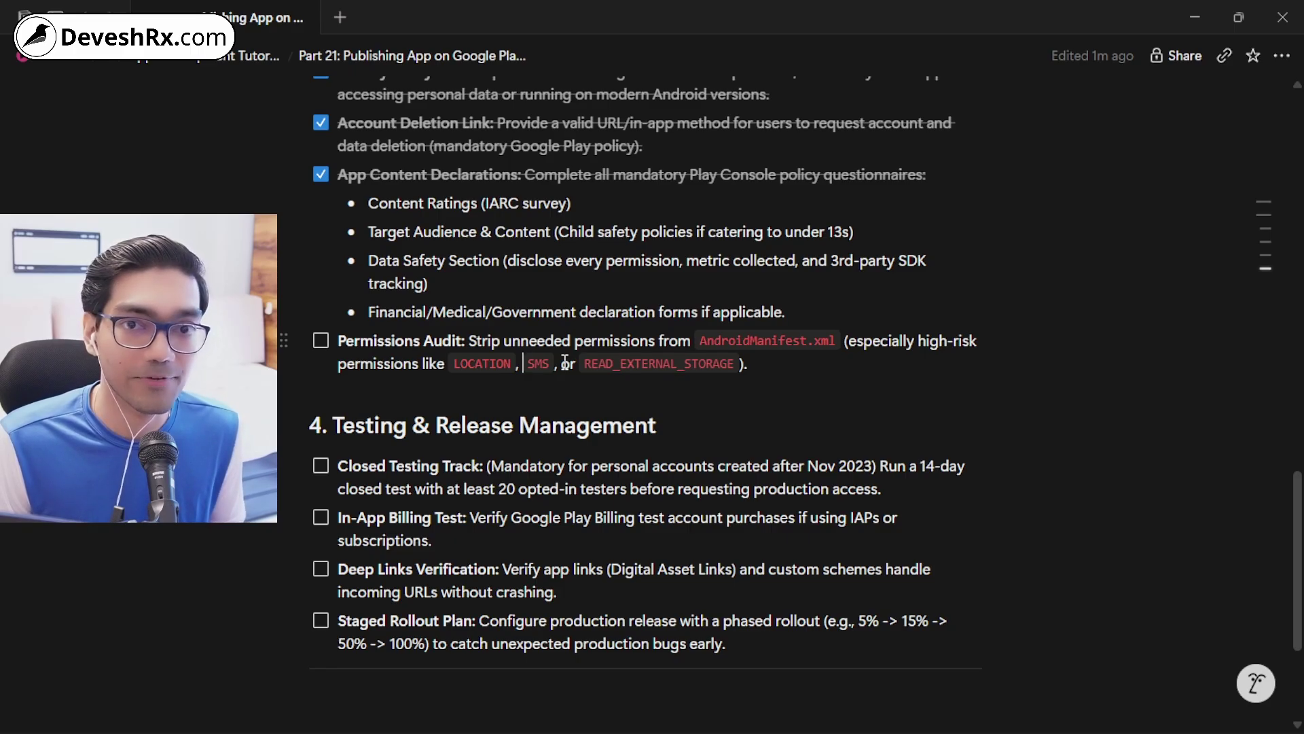
{"action": "left_click", "coordinate": [321, 342]}
In the browser, read the closed testing requirements on the Play Console Help page, including the tester count and opt-in period
{"action": "scroll", "coordinate": [702, 246], "scroll_direction": "down", "scroll_amount": 3}
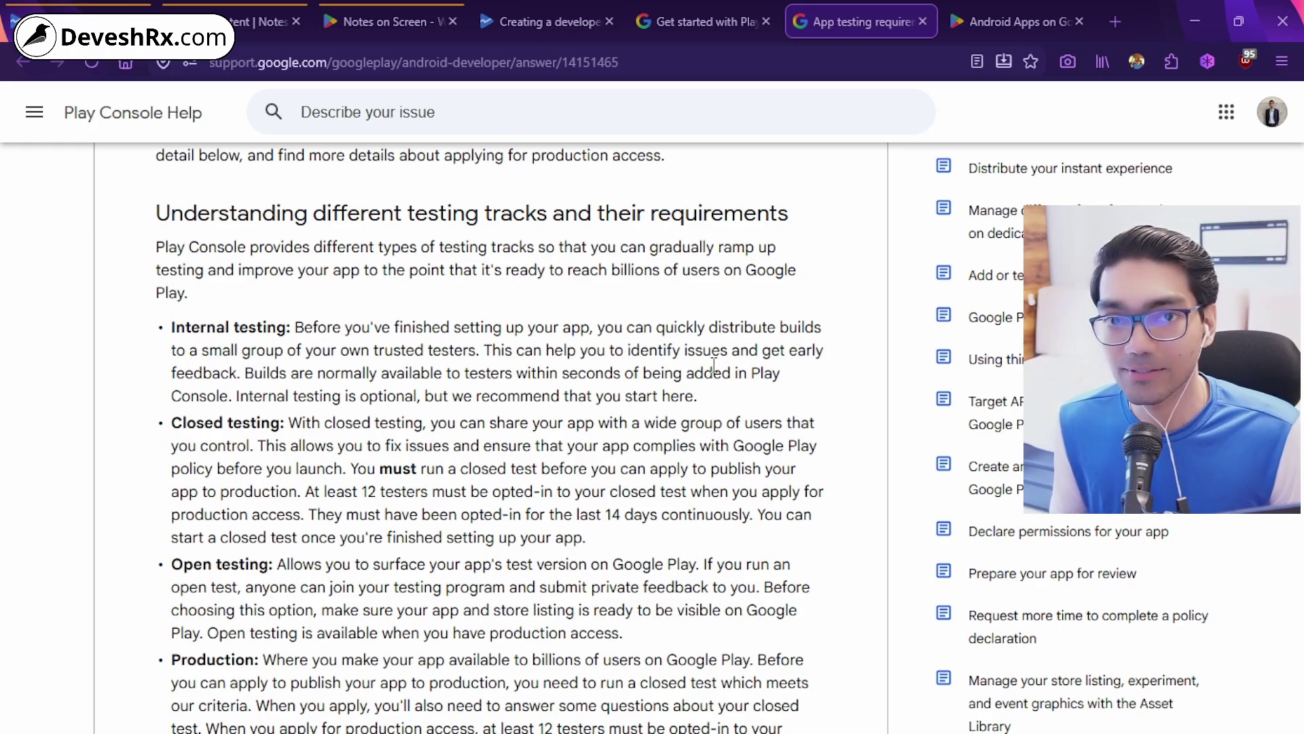
{"action": "scroll", "coordinate": [567, 389], "scroll_direction": "down", "scroll_amount": 2}
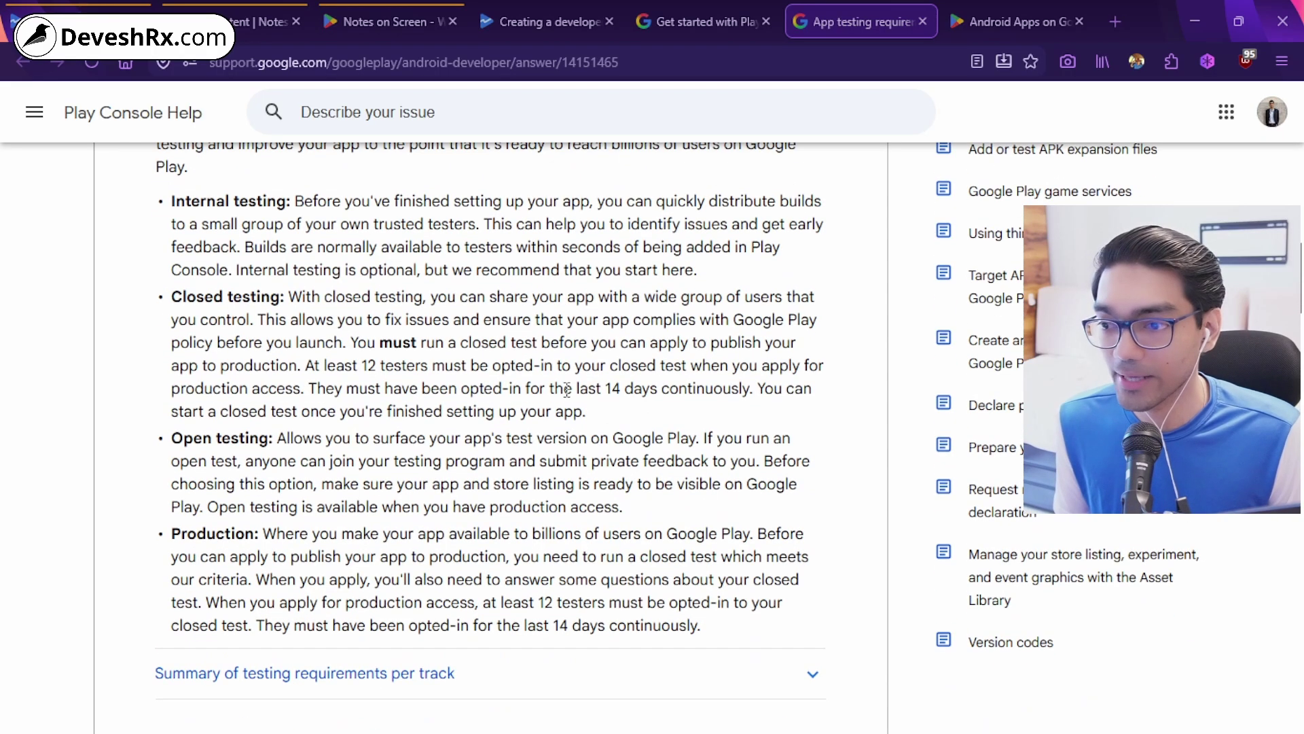
{"action": "left_click_drag", "start_coordinate": [319, 317], "coordinate": [637, 409]}
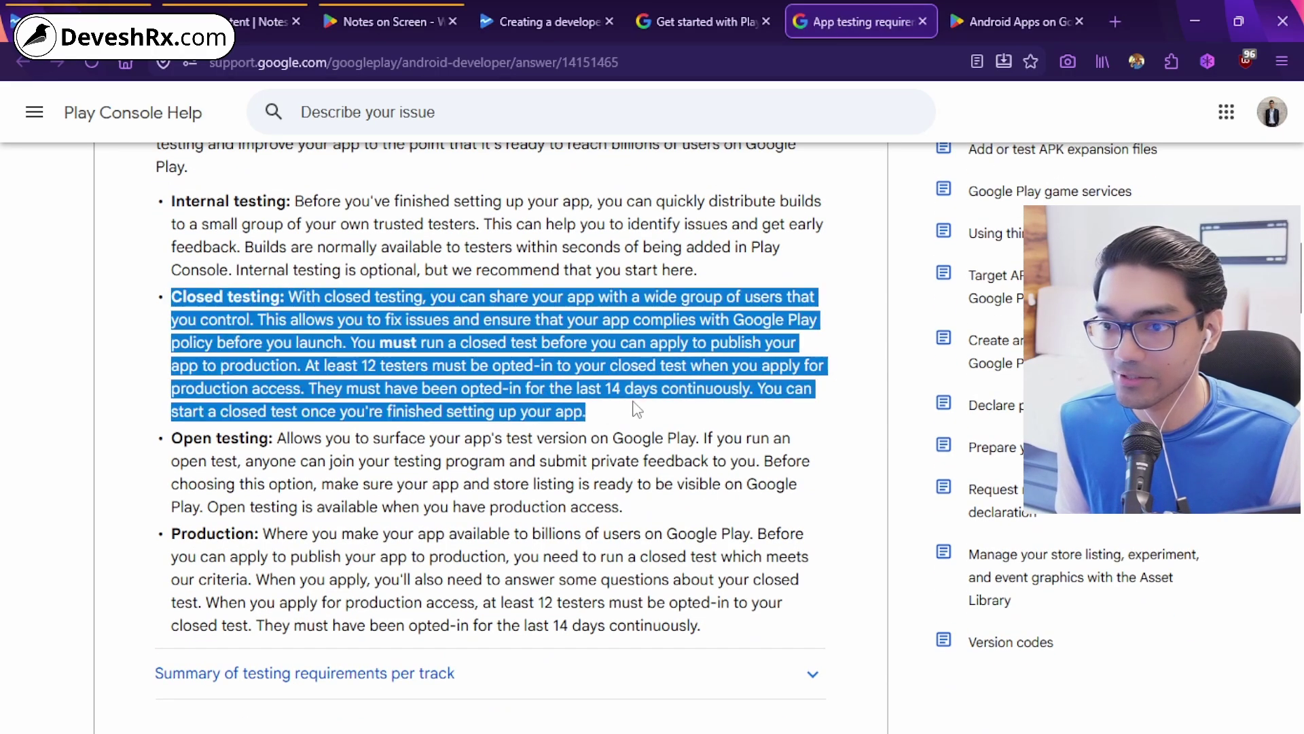
{"action": "left_click", "coordinate": [403, 351]}
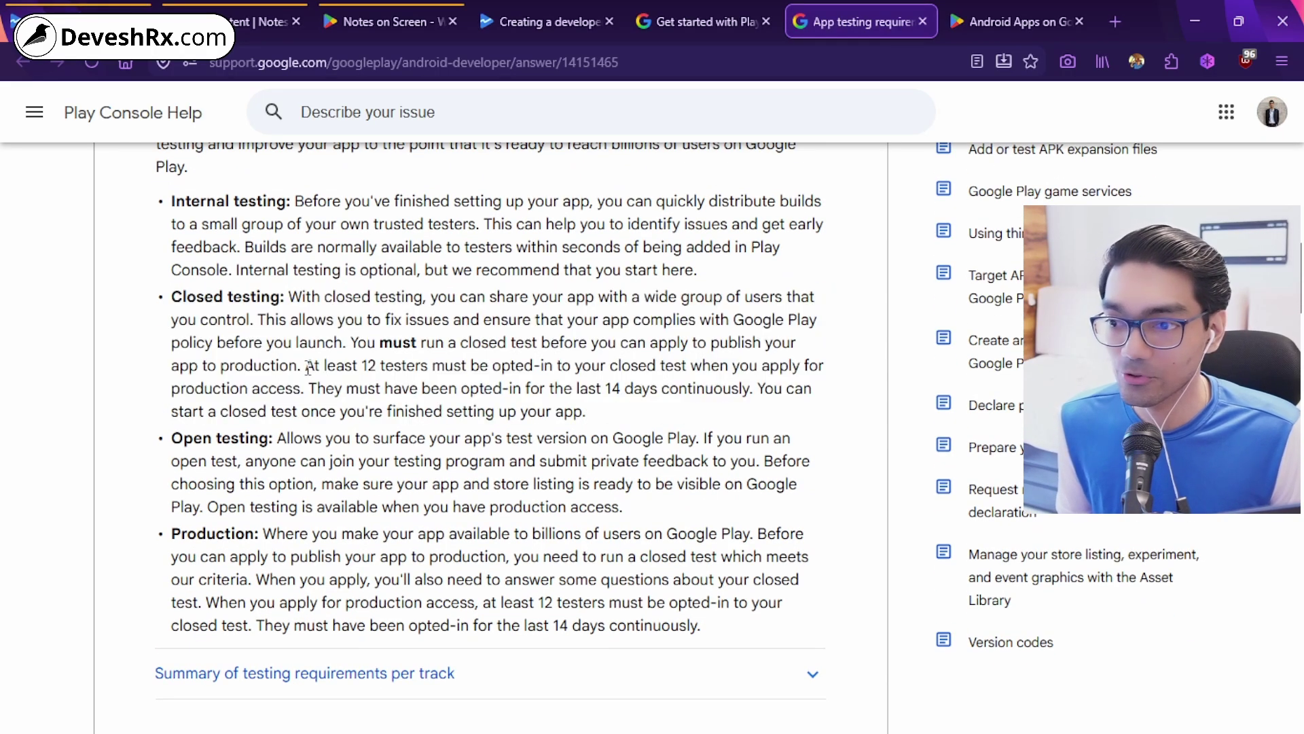
{"action": "left_click_drag", "start_coordinate": [305, 368], "coordinate": [547, 368]}
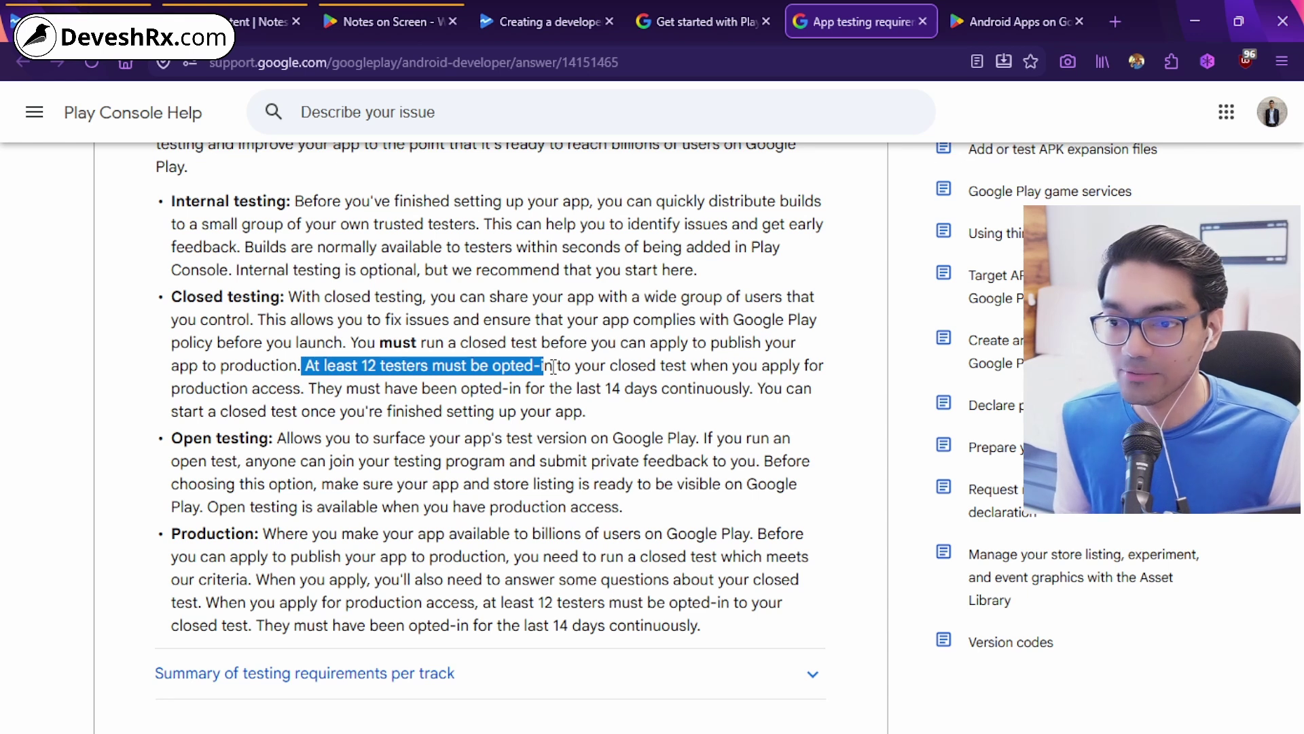
{"action": "left_click_drag", "start_coordinate": [360, 389], "coordinate": [757, 393]}
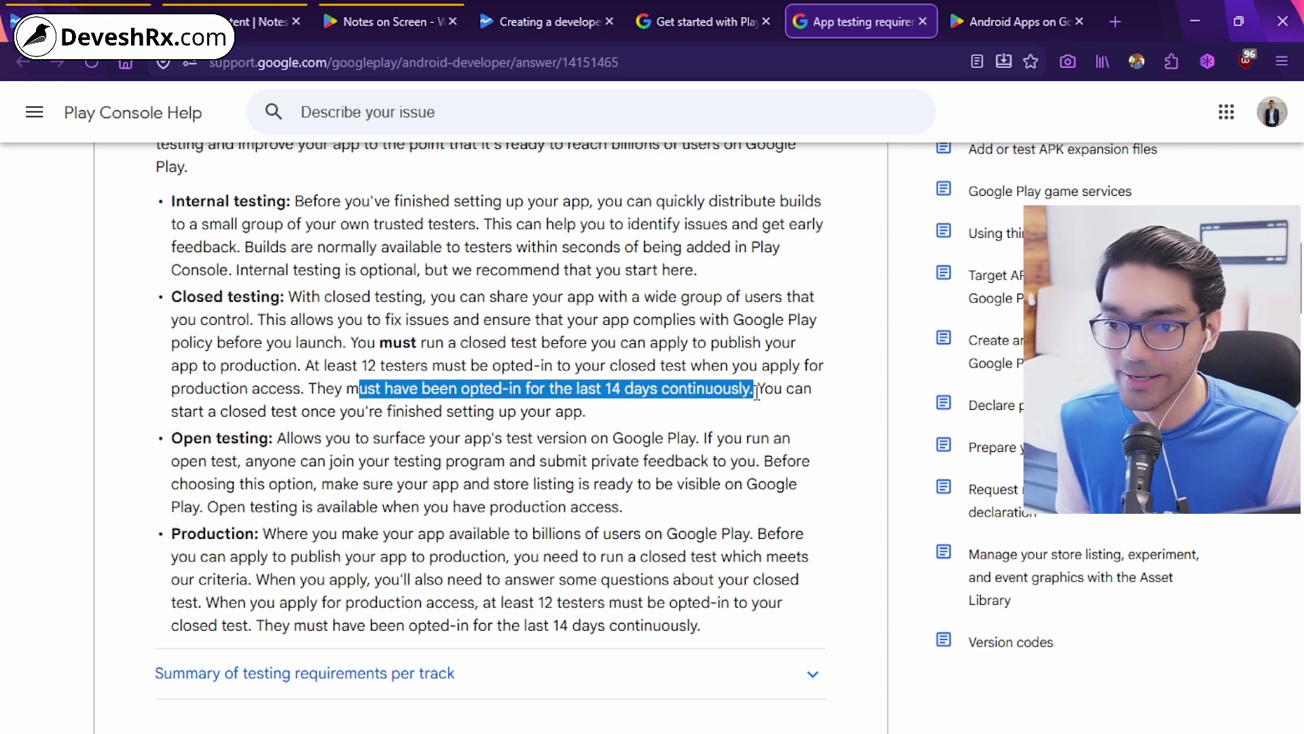
{"action": "left_click", "coordinate": [705, 387]}
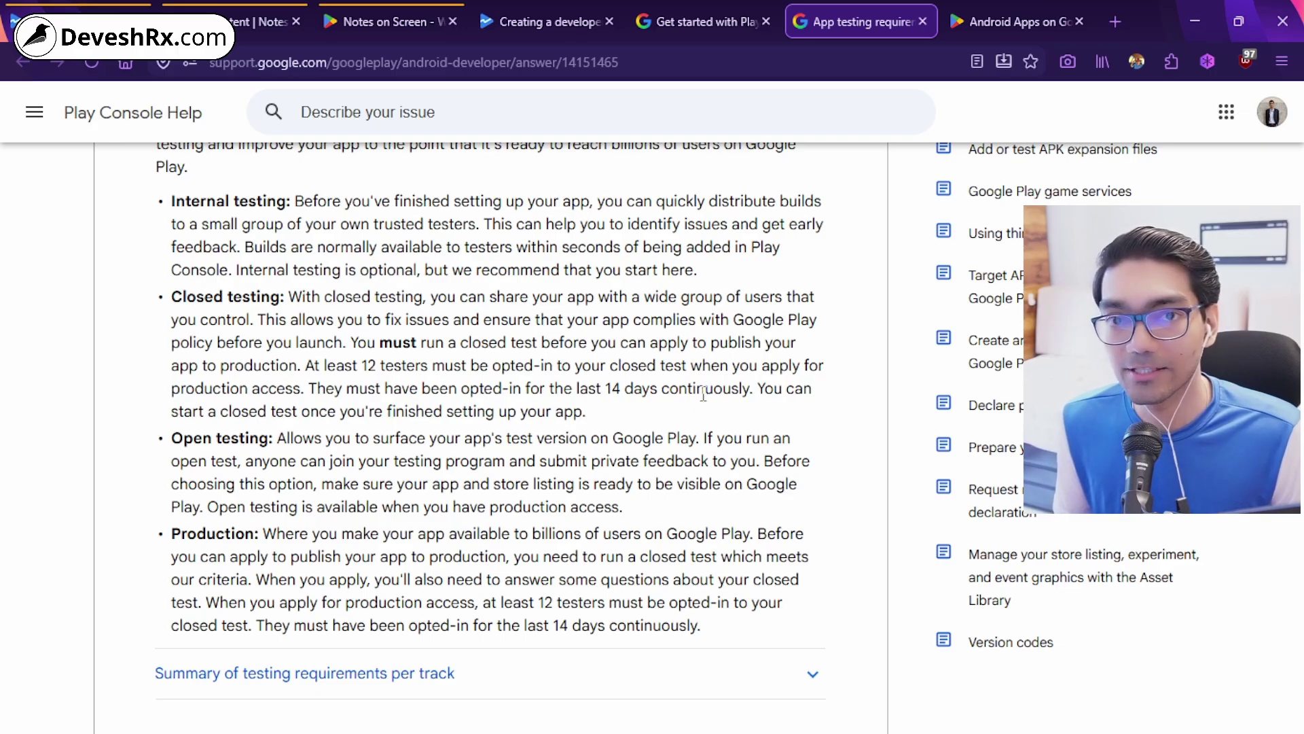
Read the production access requirements on the Help page, and examine the Closed testing - Alpha track in Play Console
{"action": "left_click_drag", "start_coordinate": [171, 533], "coordinate": [759, 590]}
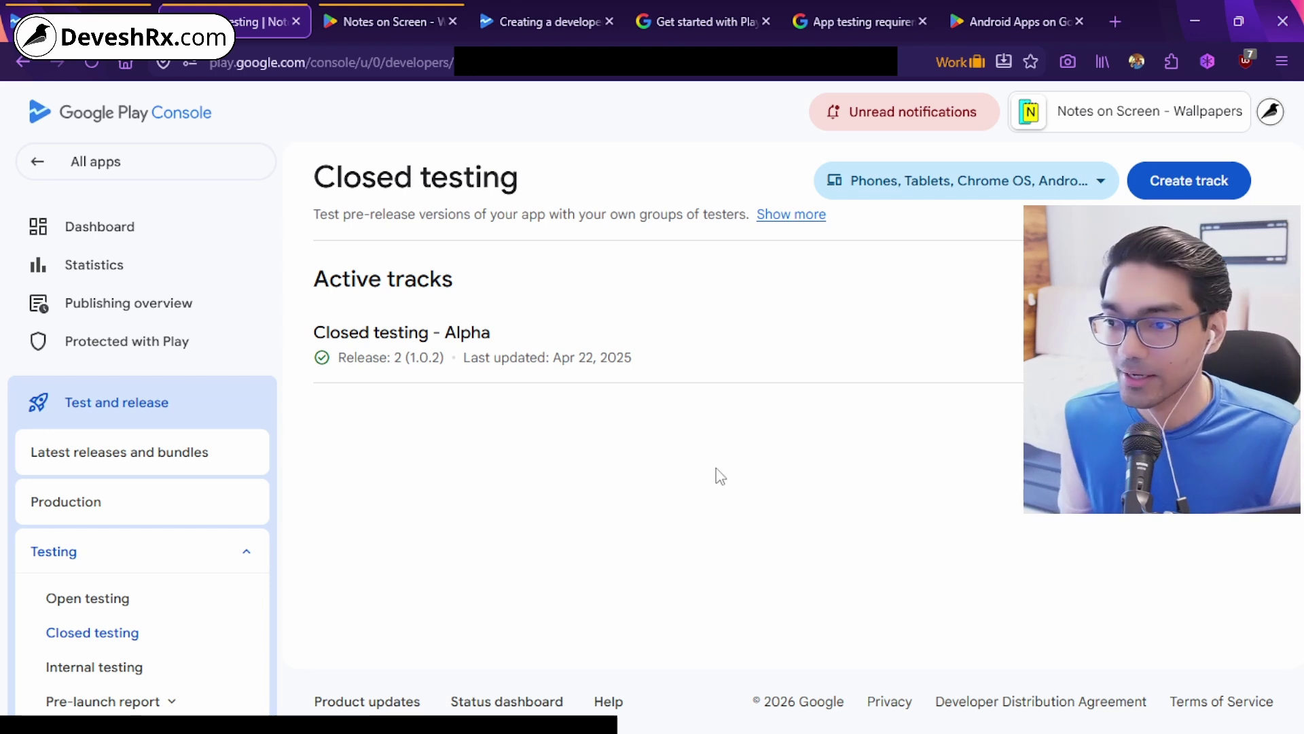
{"action": "left_click_drag", "start_coordinate": [312, 324], "coordinate": [385, 332]}
{"action": "left_click", "coordinate": [722, 385]}
{"action": "left_click", "coordinate": [385, 331]}
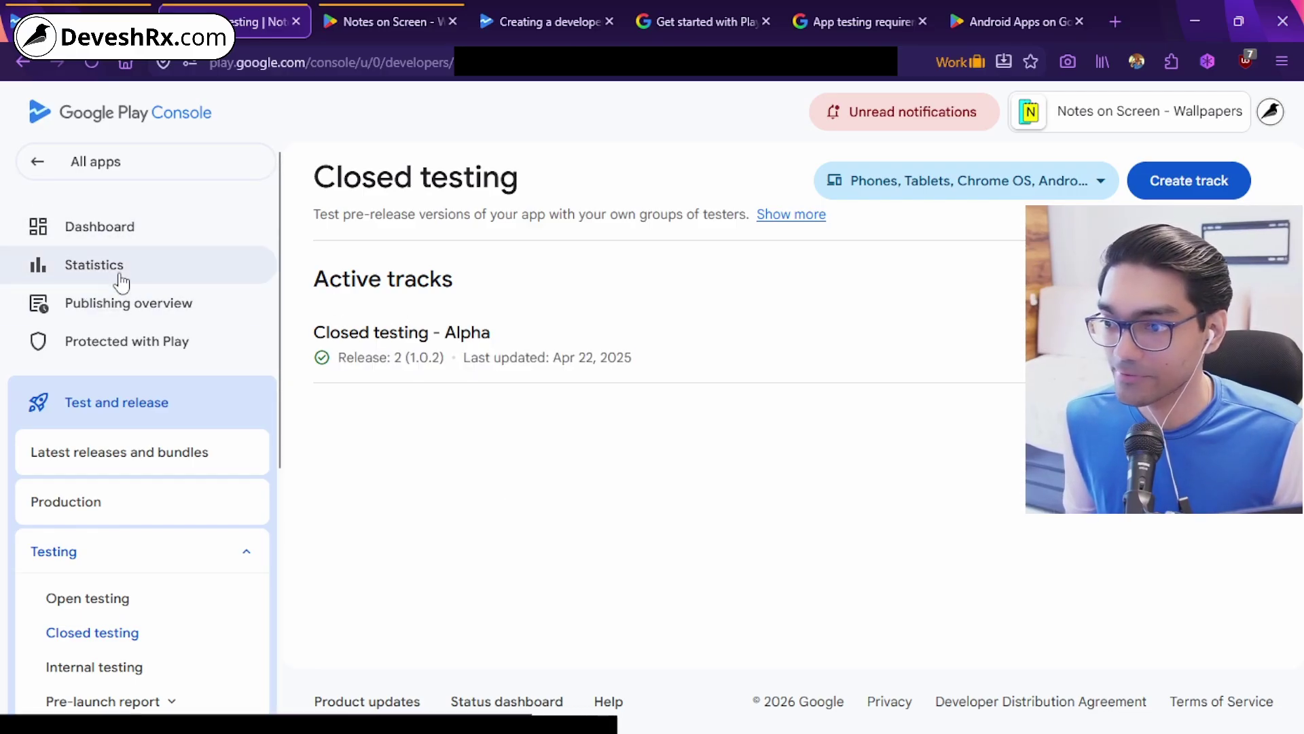
Go through the Test and release section to its testing options, and open the closed testing track
{"action": "scroll", "coordinate": [100, 335], "scroll_direction": "down", "scroll_amount": 2}
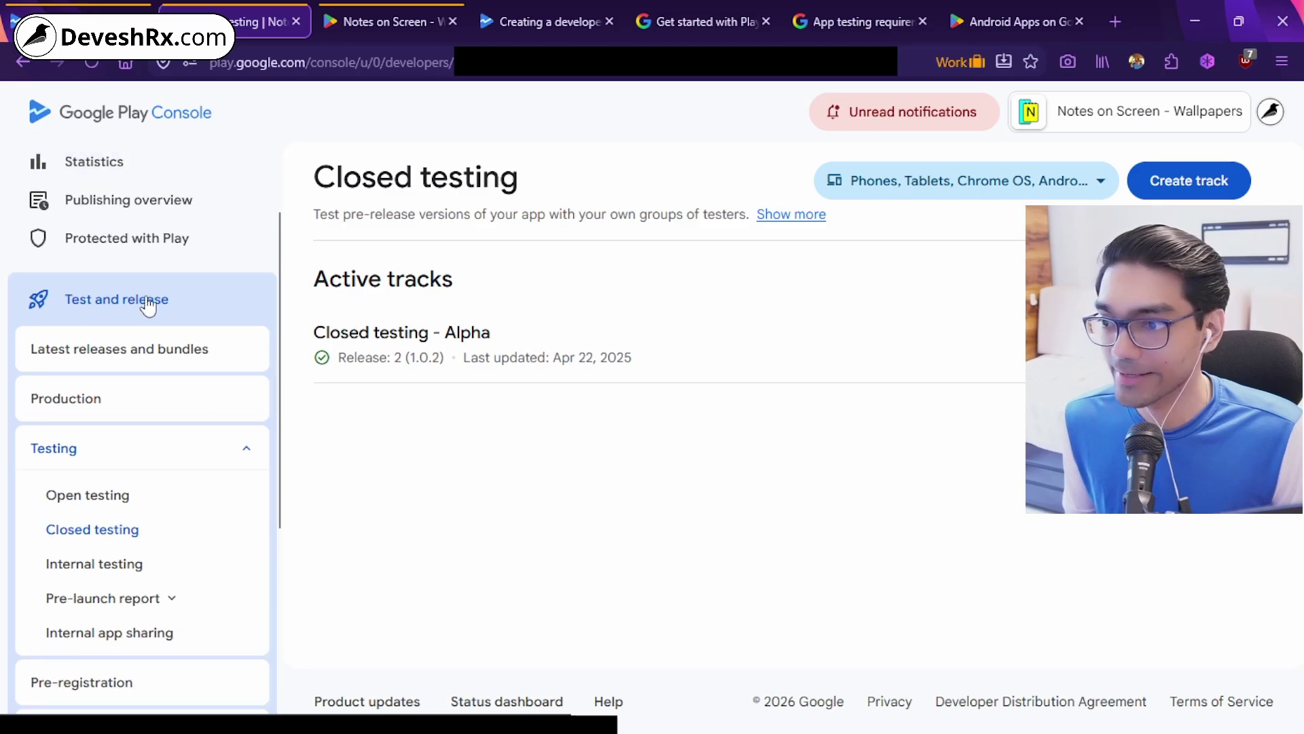
{"action": "left_click", "coordinate": [98, 304]}
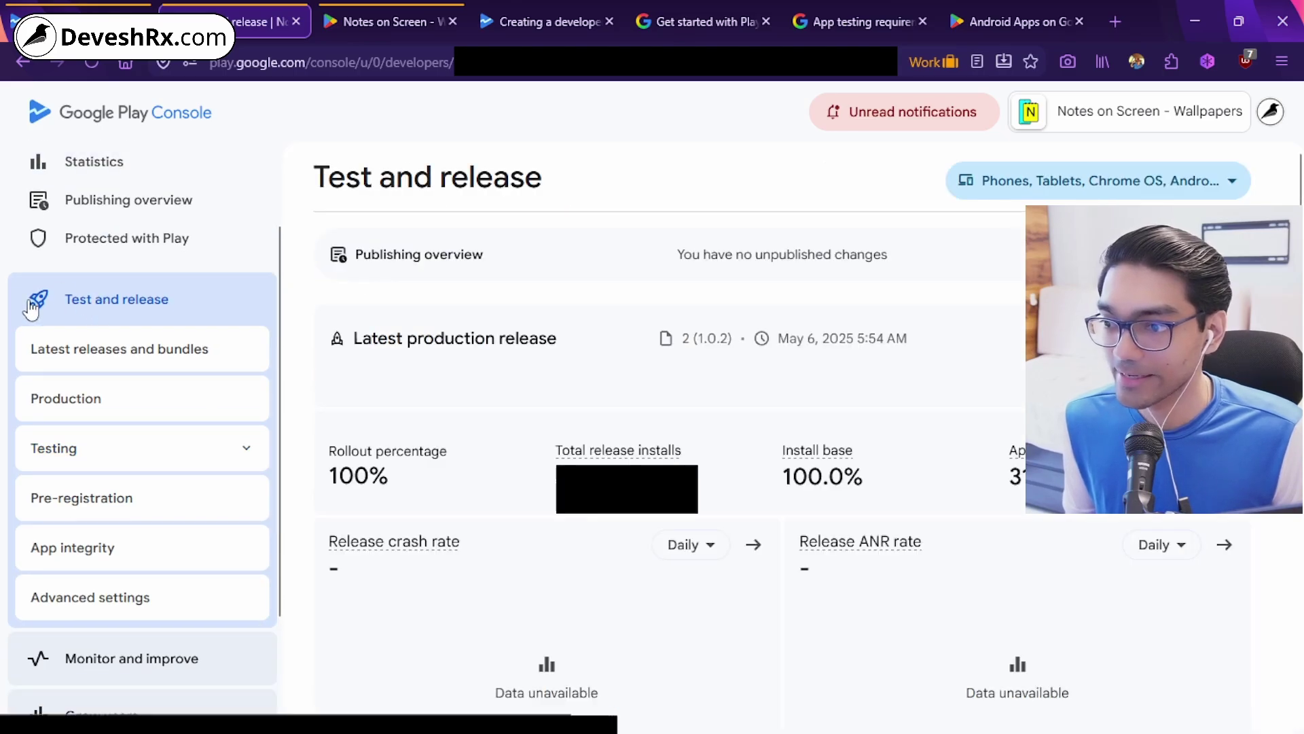
{"action": "left_click", "coordinate": [127, 449]}
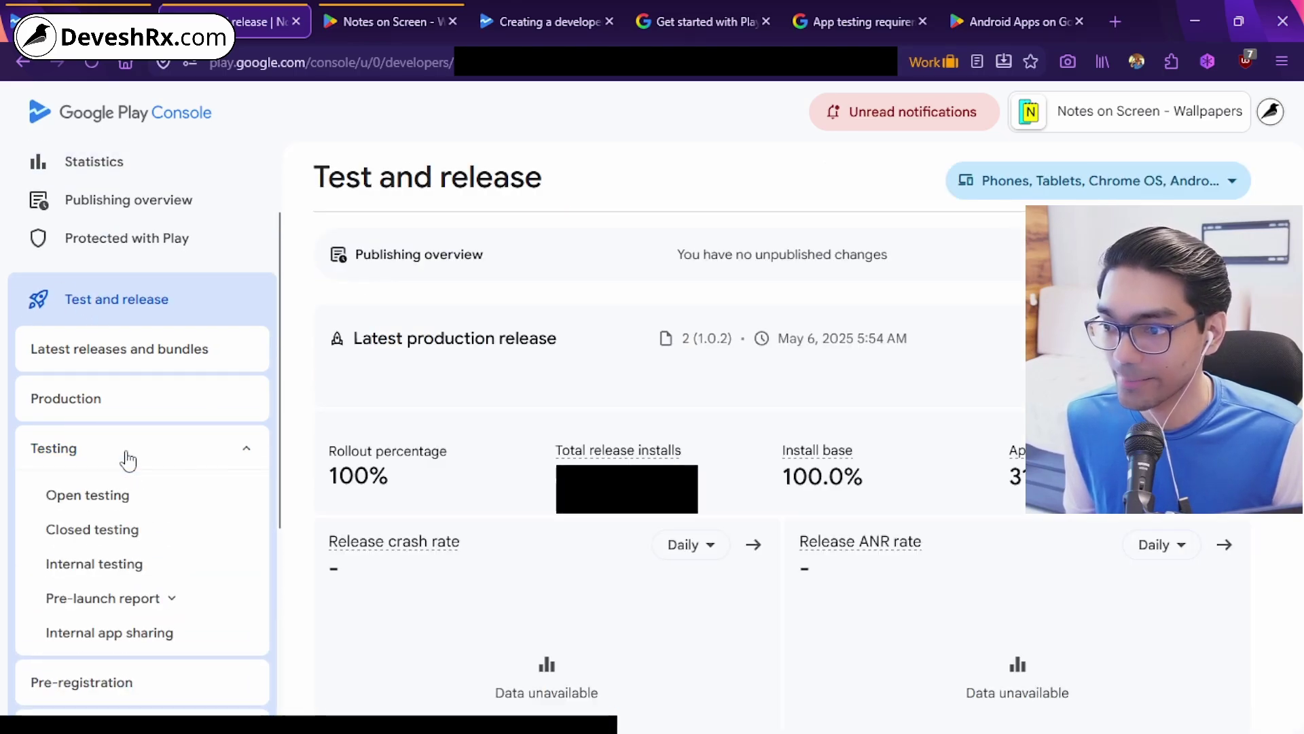
{"action": "scroll", "coordinate": [127, 460], "scroll_direction": "down", "scroll_amount": 2}
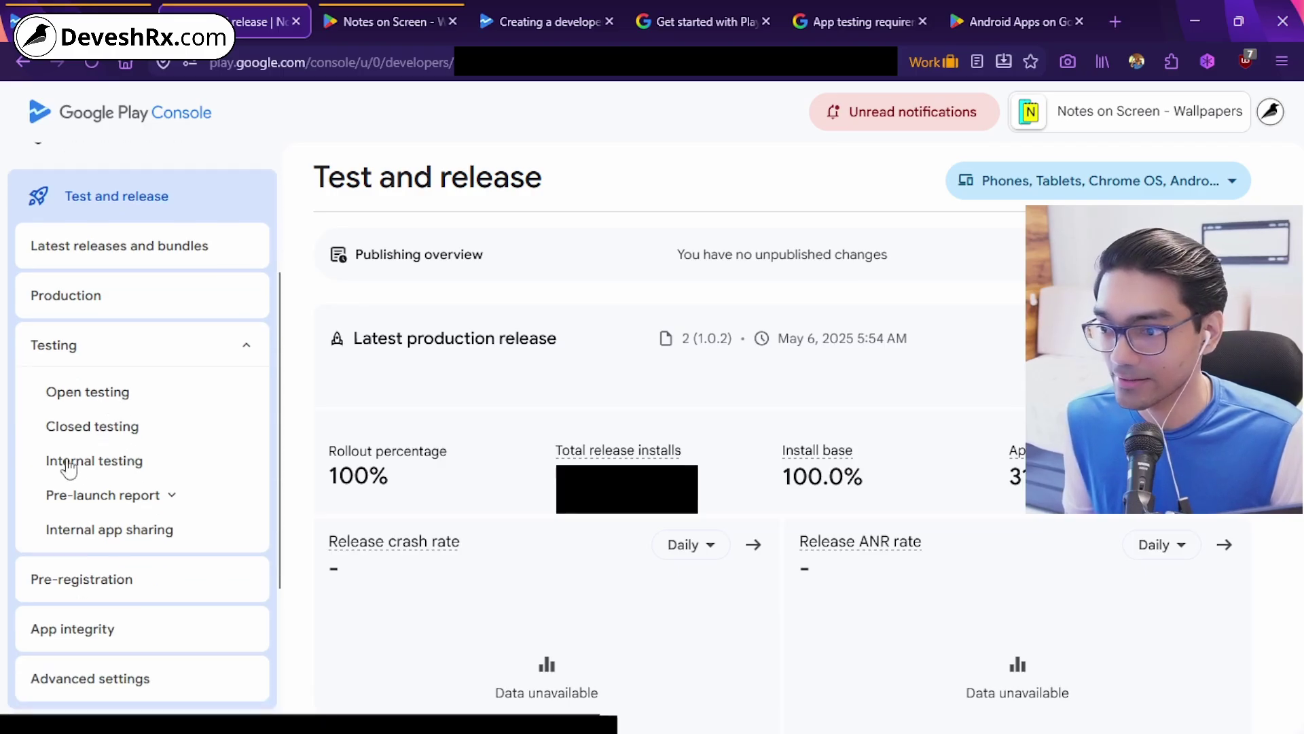
{"action": "left_click", "coordinate": [82, 428]}
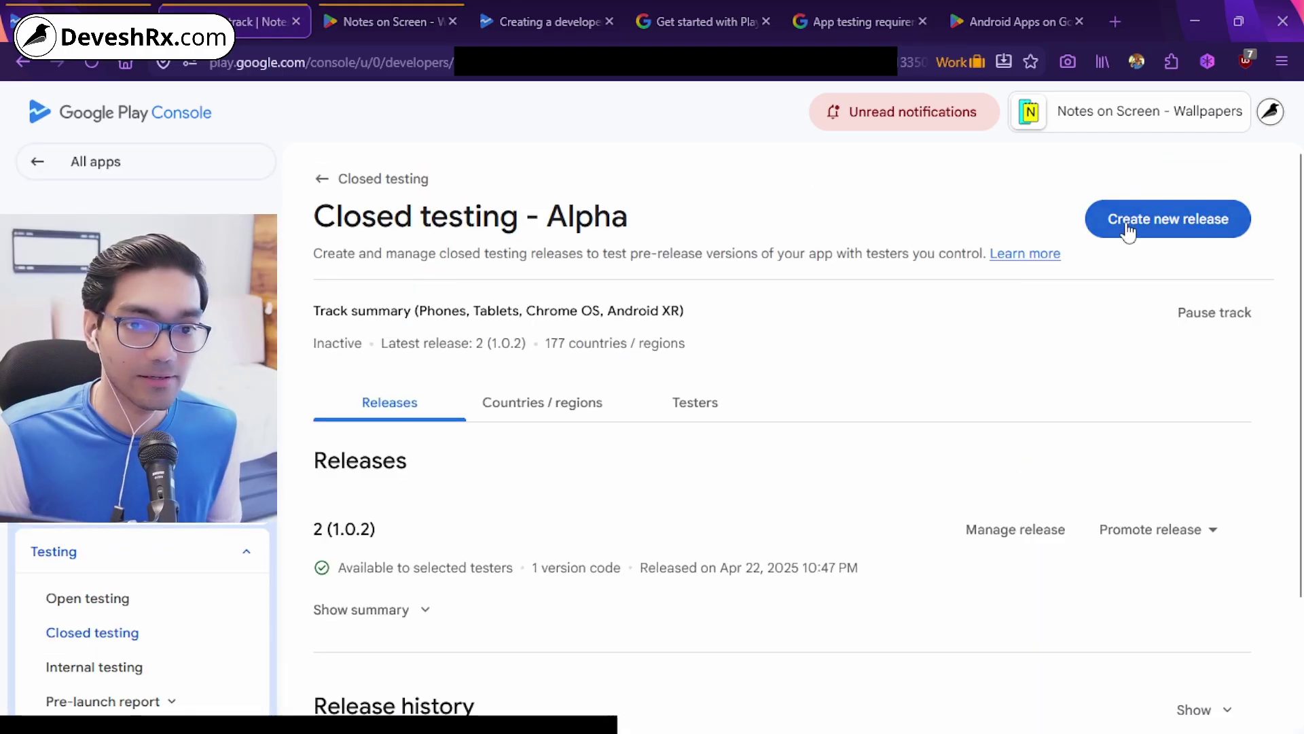
Create a new release on the Closed testing - Alpha track, upload app-release.aab, and check the uploaded bundle's details
{"action": "left_click", "coordinate": [1126, 226]}
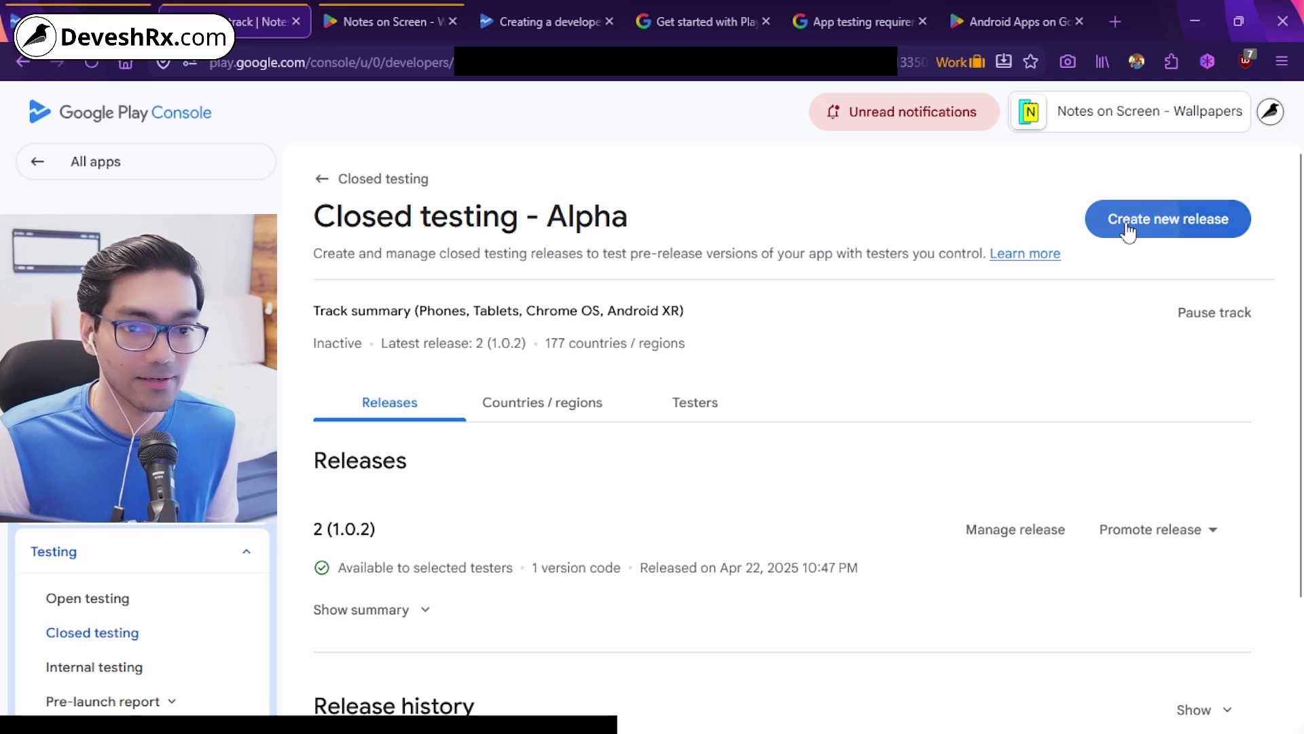
{"action": "scroll", "coordinate": [929, 324], "scroll_direction": "down", "scroll_amount": 3}
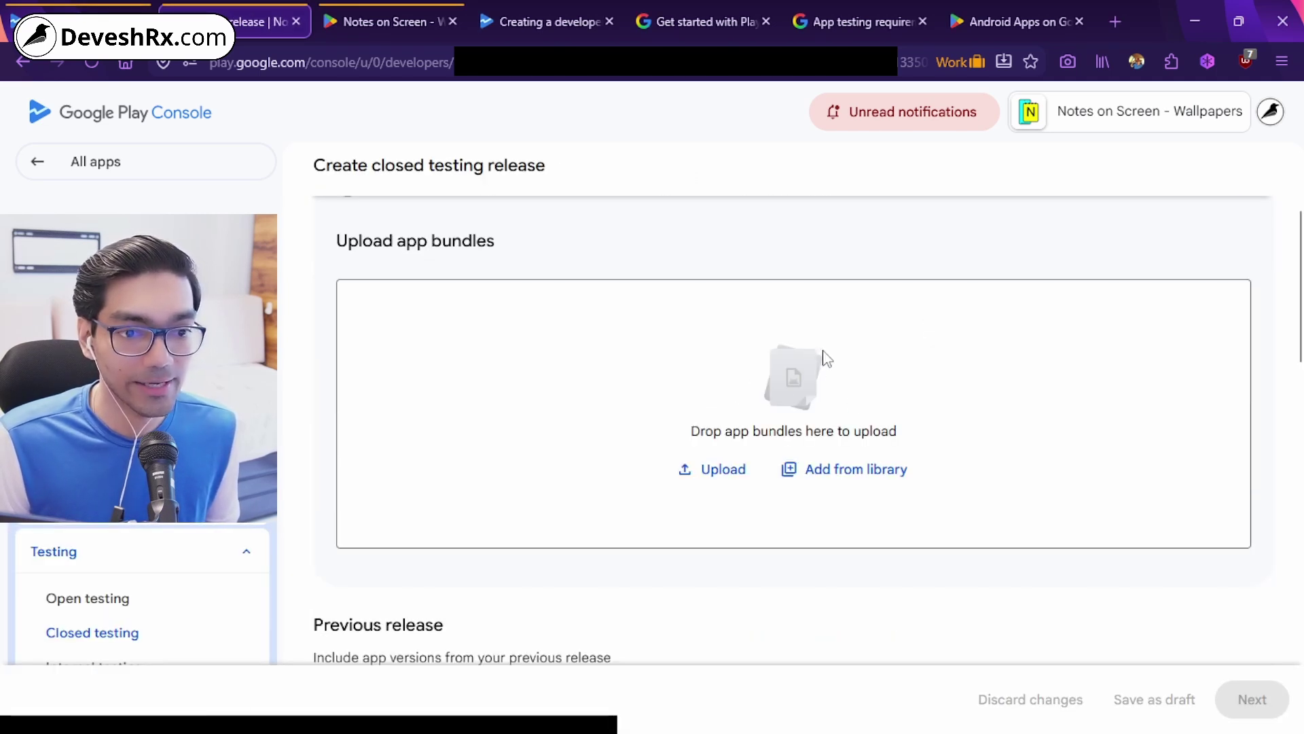
{"action": "left_click", "coordinate": [706, 470]}
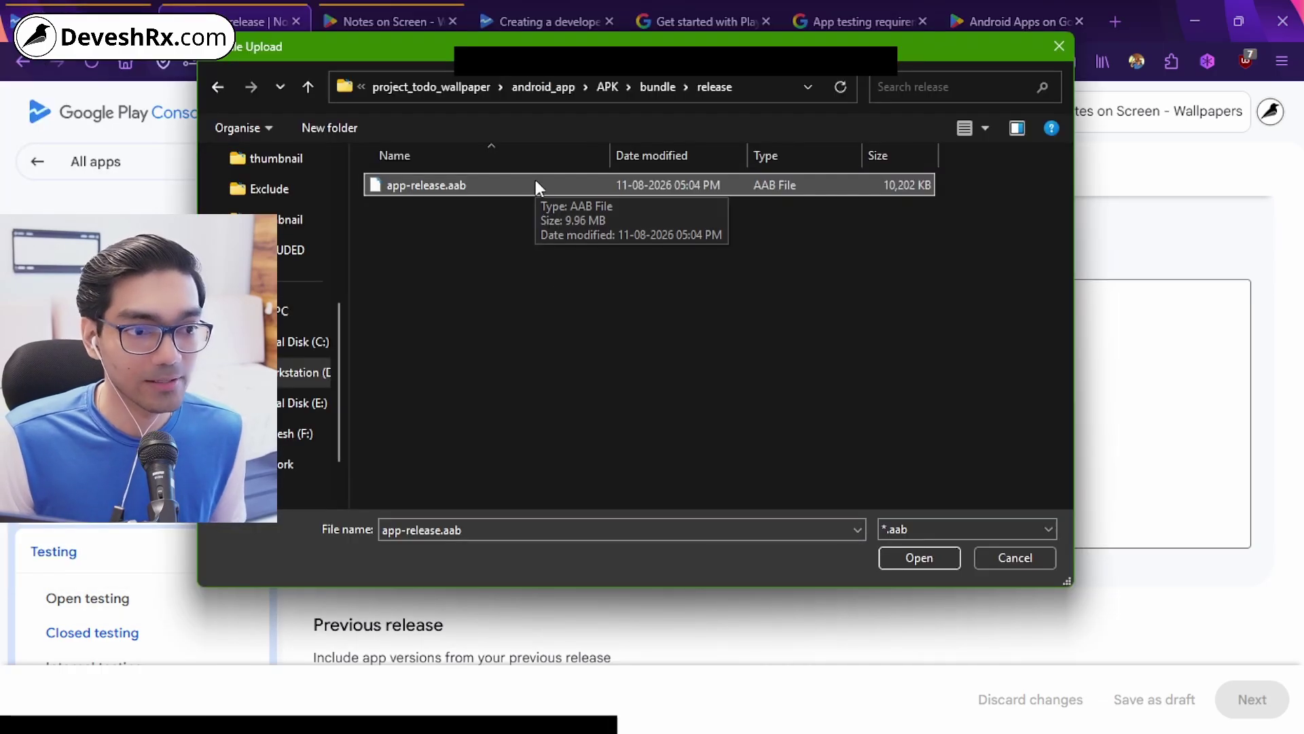
{"action": "left_click", "coordinate": [926, 565]}
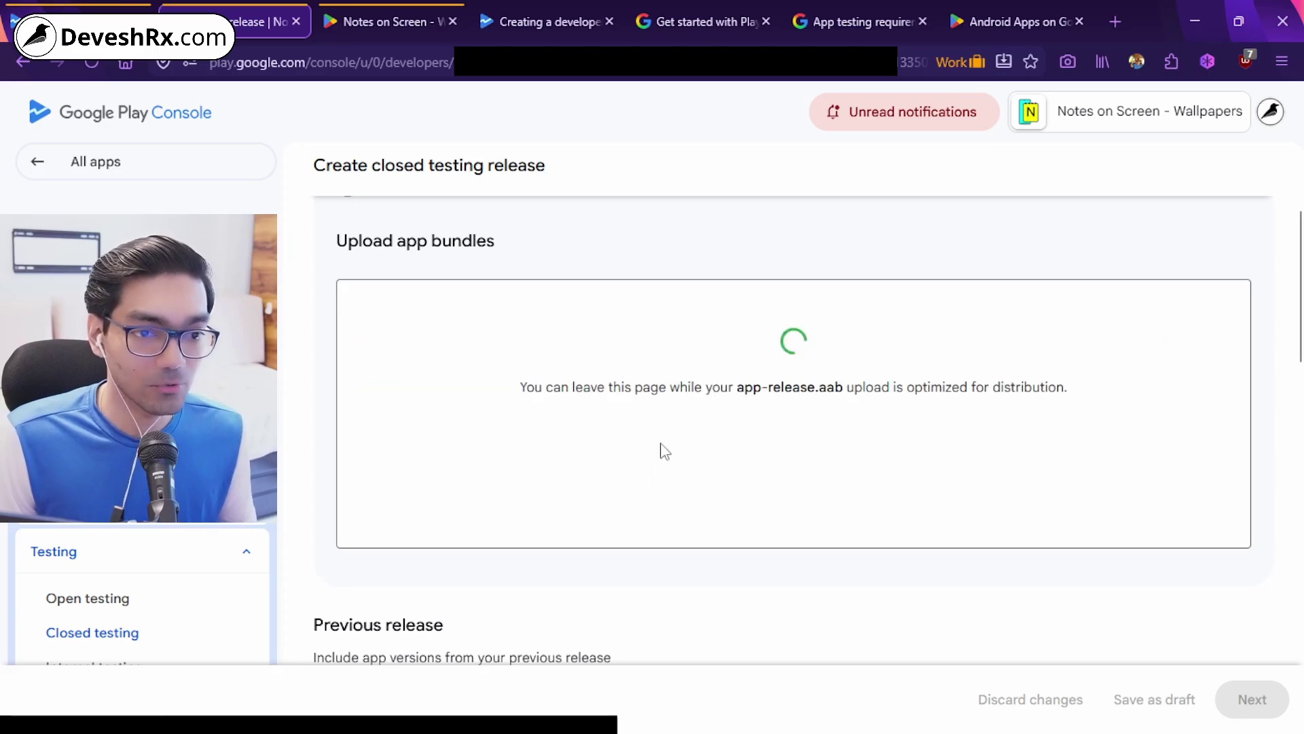
{"action": "scroll", "coordinate": [621, 378], "scroll_direction": "down", "scroll_amount": 2}
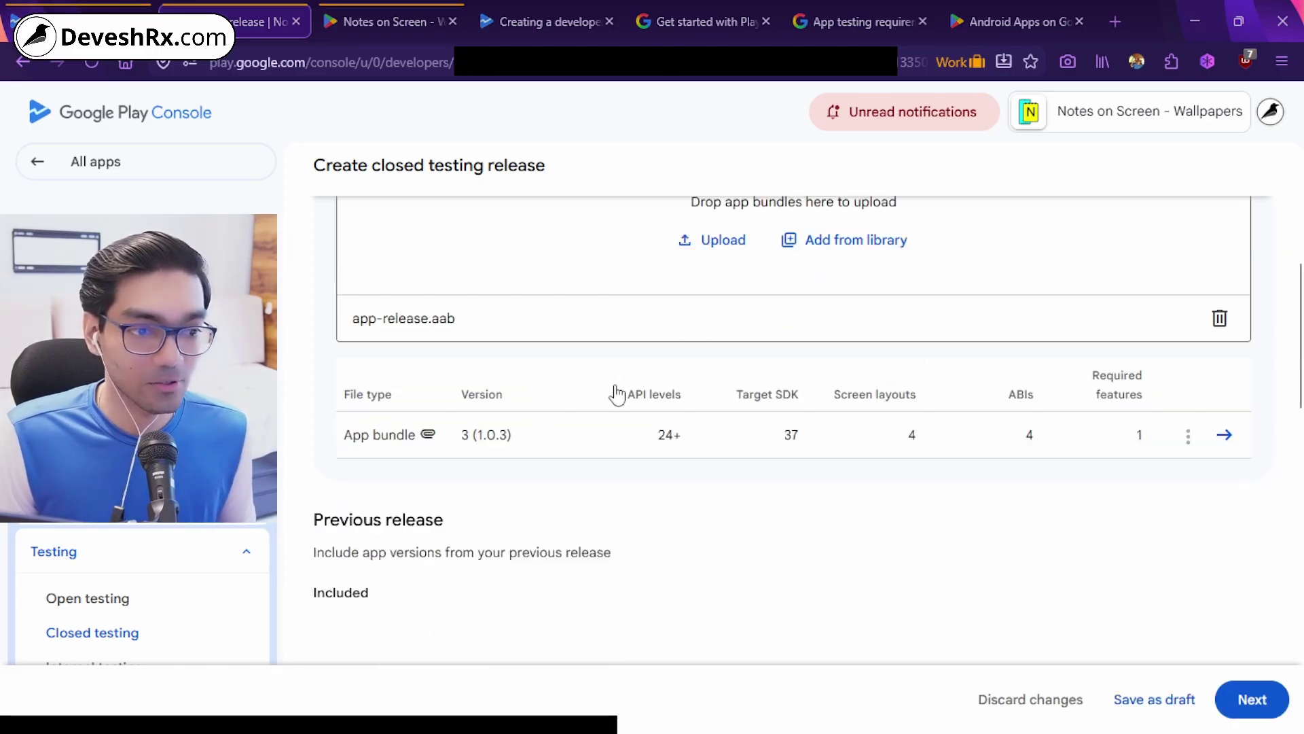
{"action": "scroll", "coordinate": [616, 389], "scroll_direction": "up", "scroll_amount": 4}
{"action": "scroll", "coordinate": [617, 394], "scroll_direction": "down", "scroll_amount": 3}
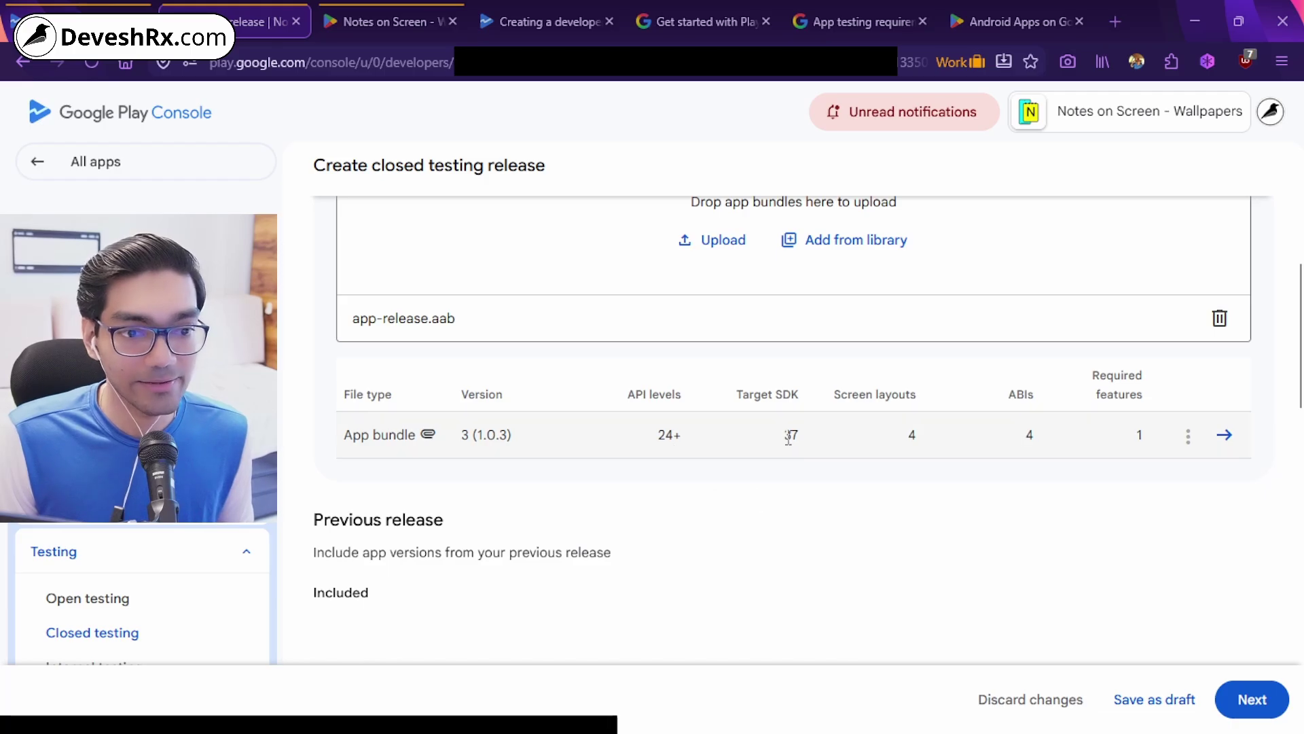
Review the closed testing release's name and release notes, and continue to the release review
{"action": "scroll", "coordinate": [797, 438], "scroll_direction": "down", "scroll_amount": 5}
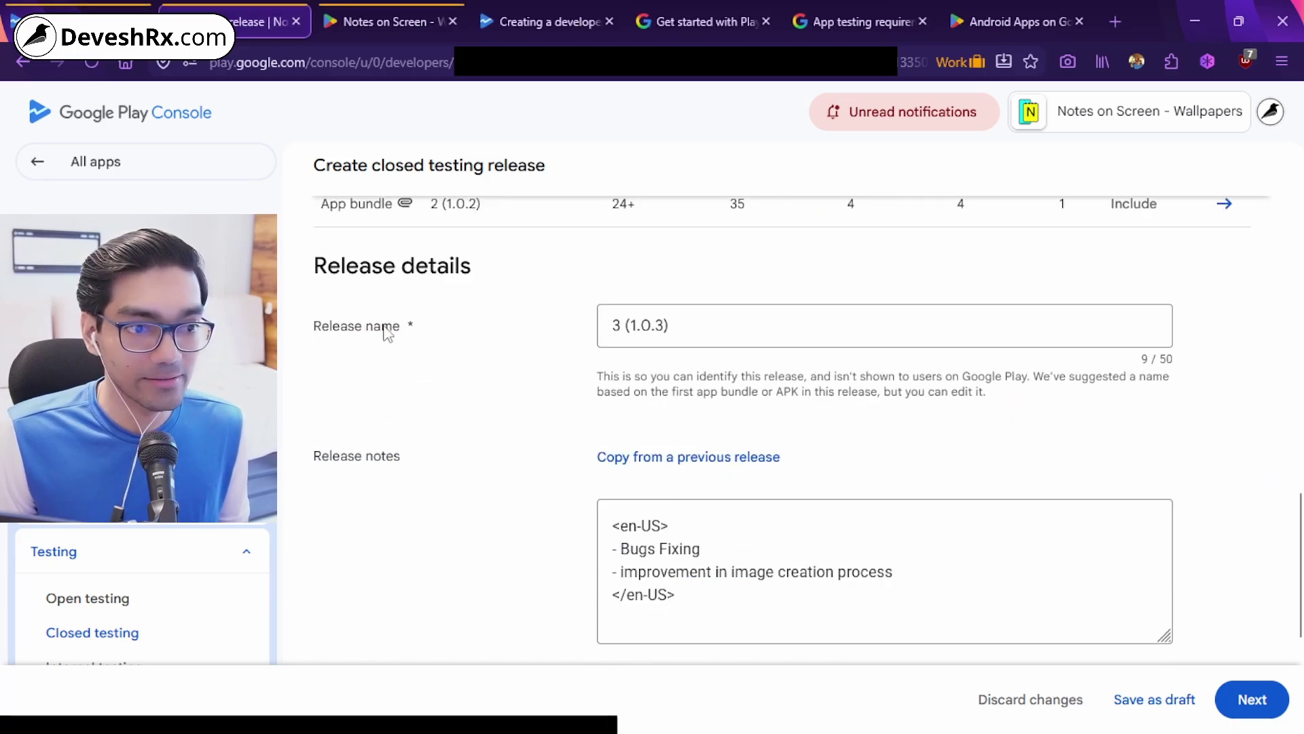
{"action": "left_click_drag", "start_coordinate": [340, 328], "coordinate": [448, 326]}
{"action": "left_click", "coordinate": [448, 325]}
{"action": "scroll", "coordinate": [454, 332], "scroll_direction": "down", "scroll_amount": 2}
{"action": "left_click_drag", "start_coordinate": [713, 502], "coordinate": [505, 415]}
{"action": "left_click", "coordinate": [508, 414]}
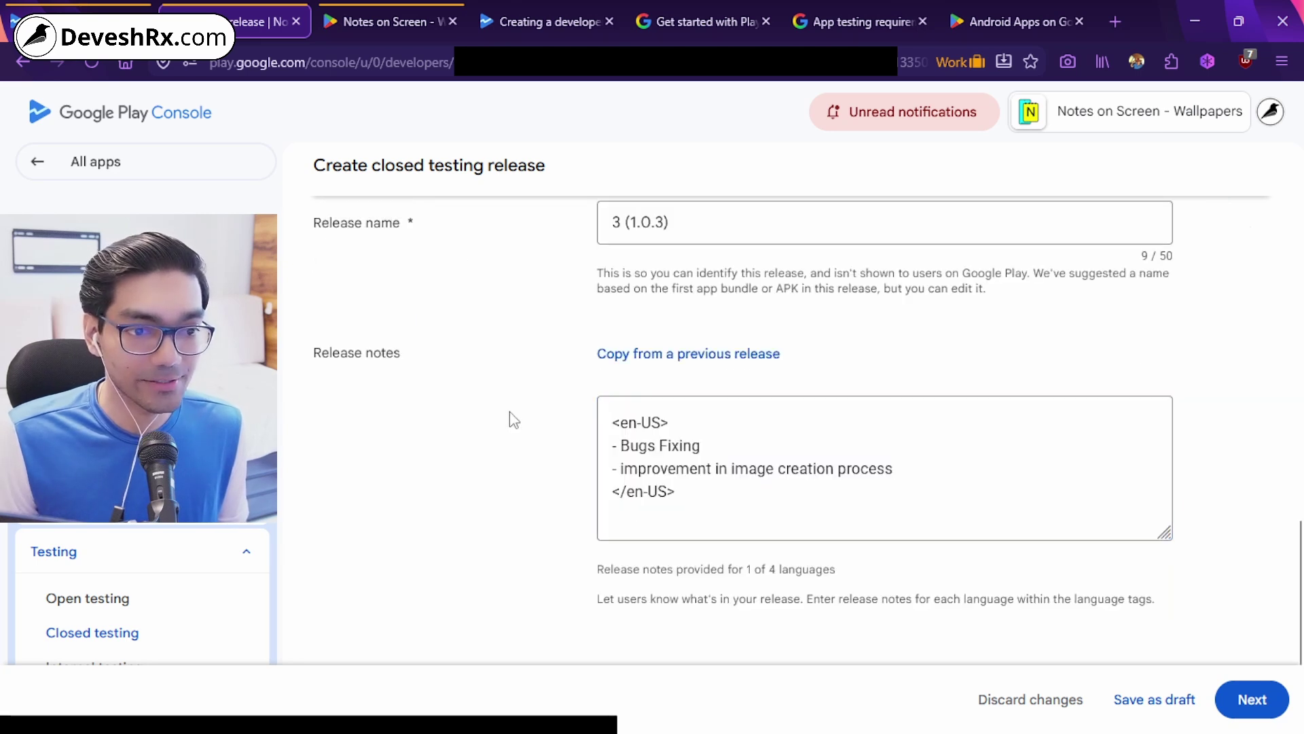
{"action": "scroll", "coordinate": [512, 419], "scroll_direction": "up", "scroll_amount": 2}
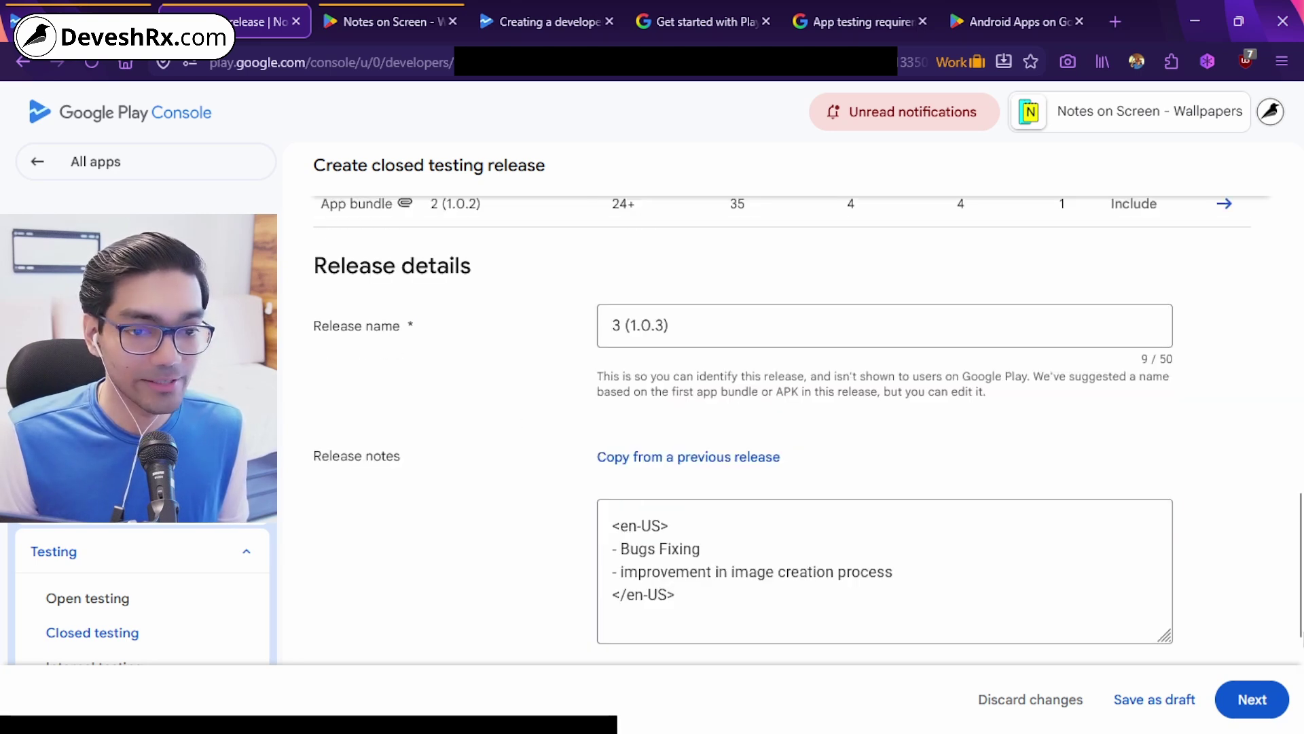
{"action": "left_click", "coordinate": [1248, 700]}
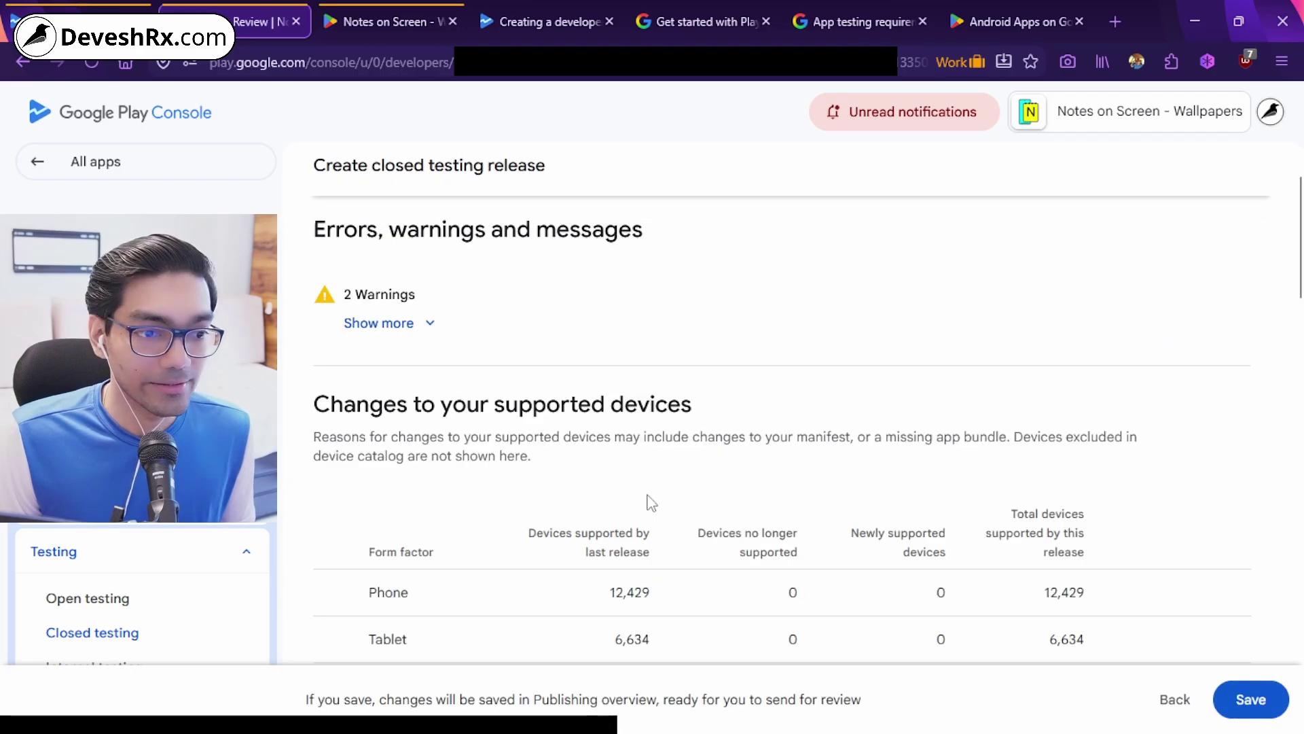
Check the supported device changes, save the closed testing release, and go to the Publishing overview
{"action": "scroll", "coordinate": [679, 506], "scroll_direction": "down", "scroll_amount": 2}
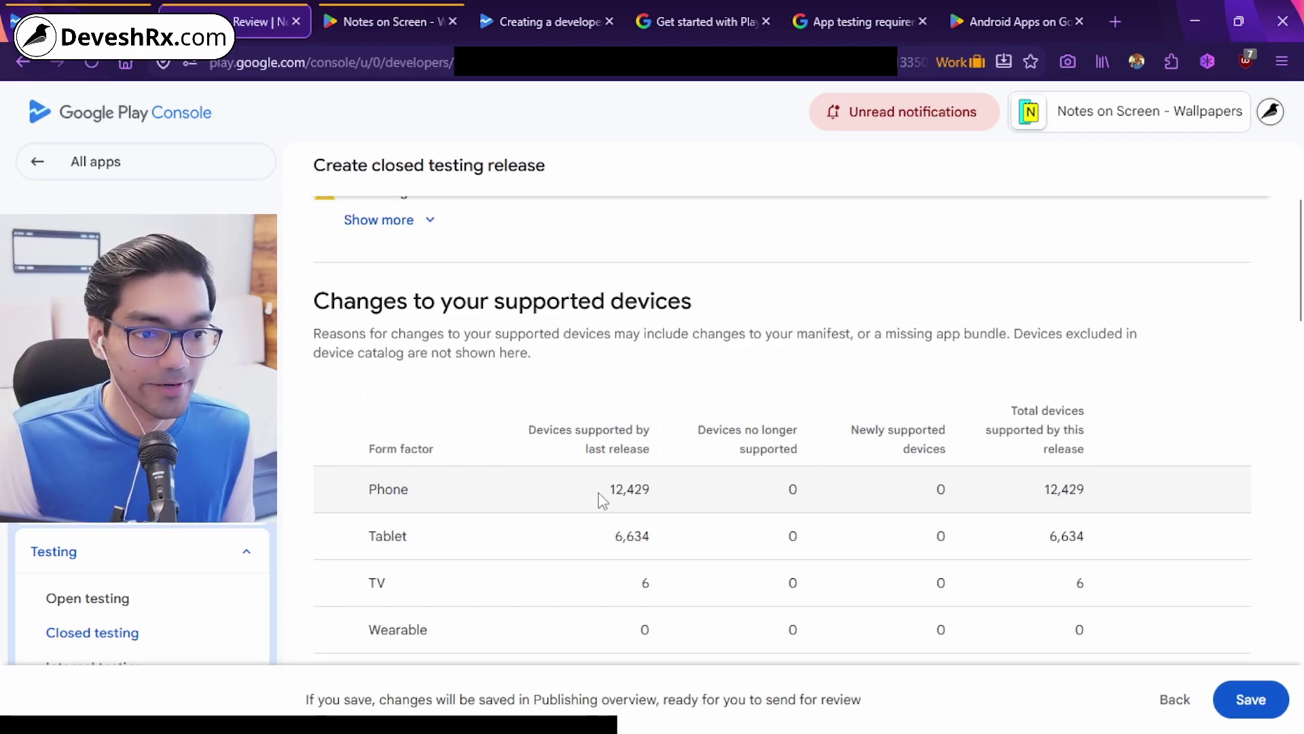
{"action": "left_click_drag", "start_coordinate": [599, 498], "coordinate": [673, 499]}
{"action": "left_click", "coordinate": [700, 372]}
{"action": "scroll", "coordinate": [646, 383], "scroll_direction": "down", "scroll_amount": 2}
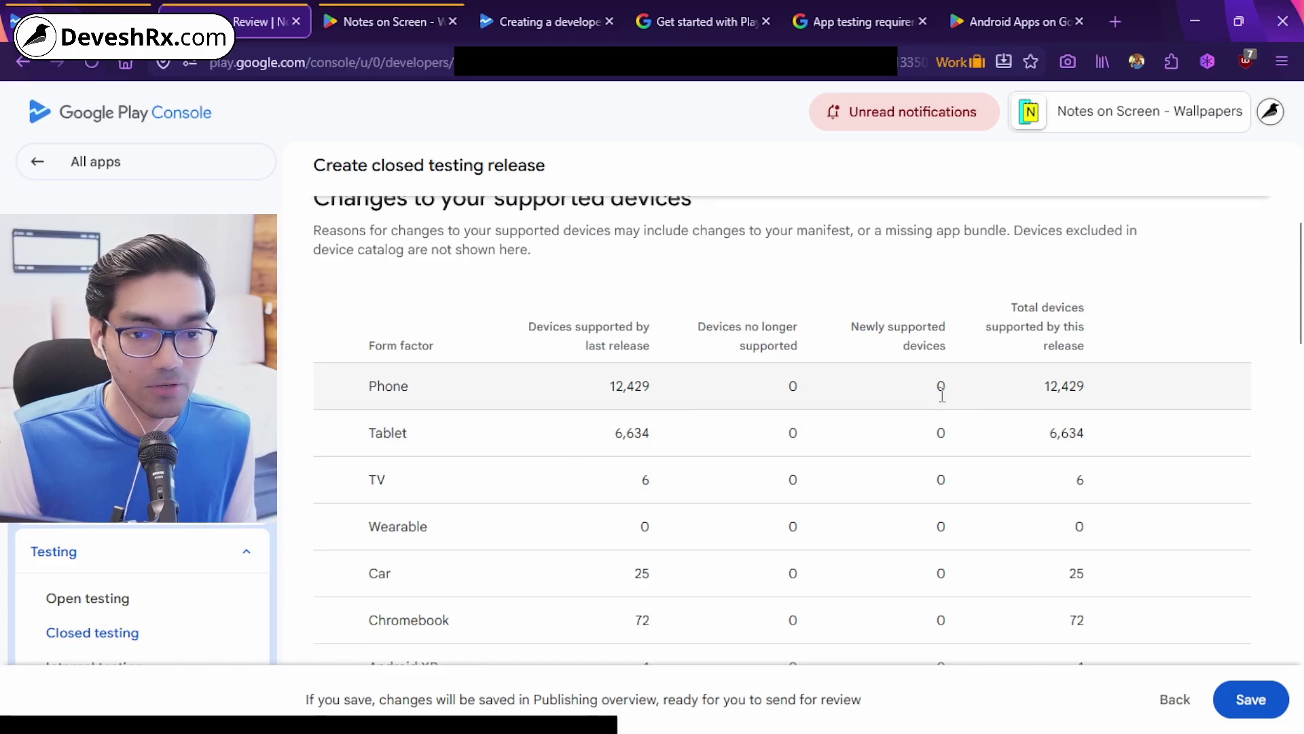
{"action": "left_click", "coordinate": [1235, 703]}
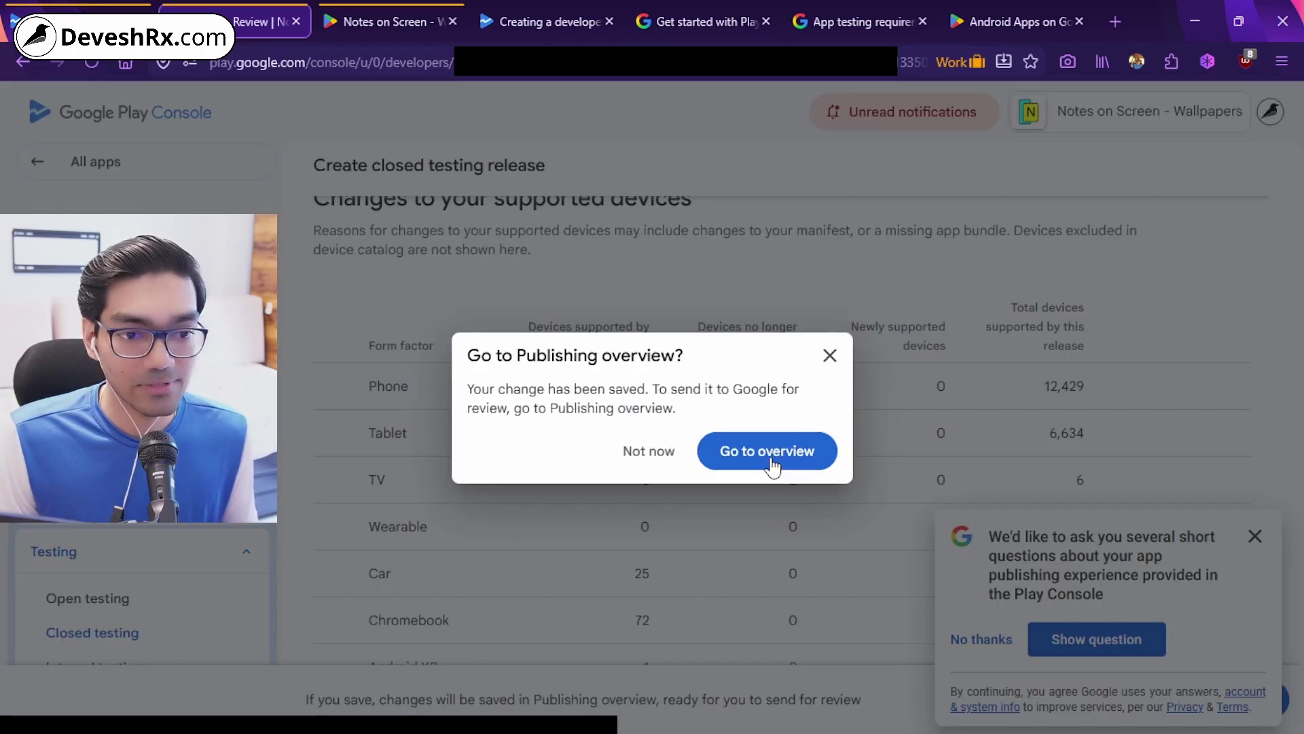
{"action": "left_click", "coordinate": [787, 456]}
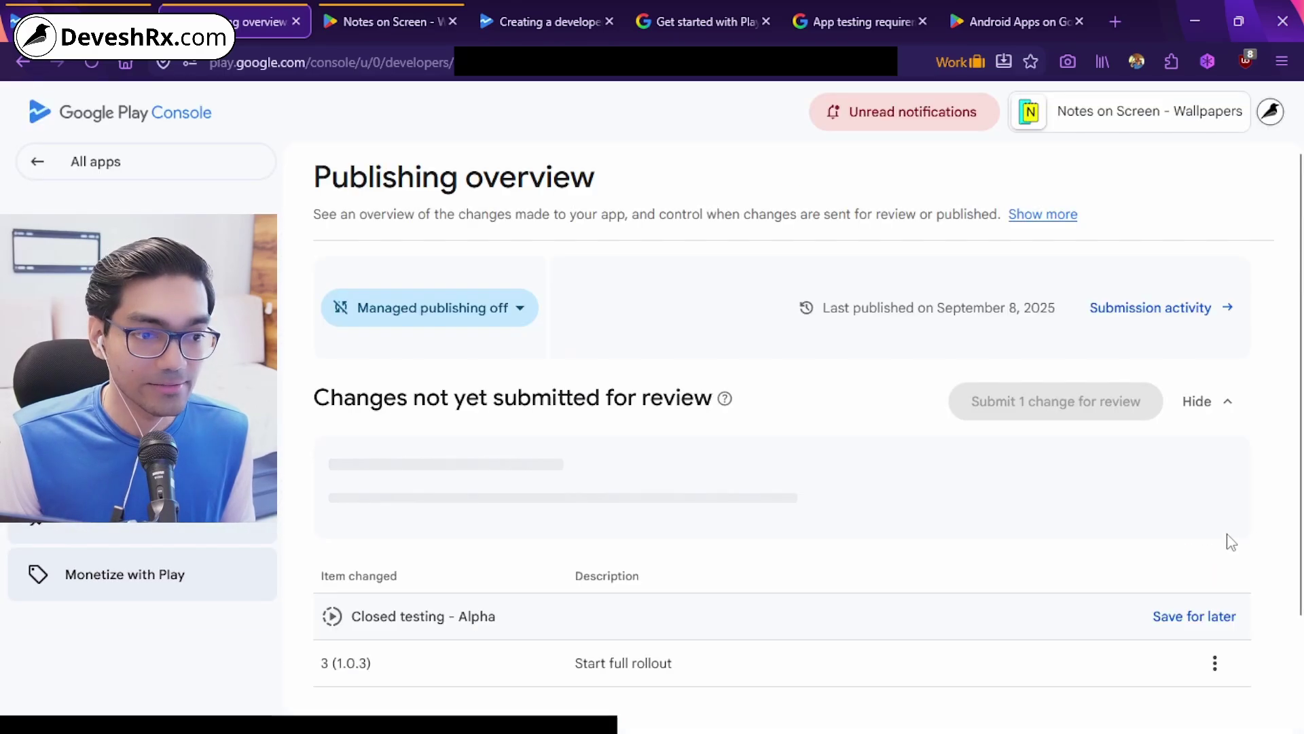
Send the Closed testing - Alpha change to Google for review, and look over the changes in review
{"action": "scroll", "coordinate": [1231, 542], "scroll_direction": "down", "scroll_amount": 2}
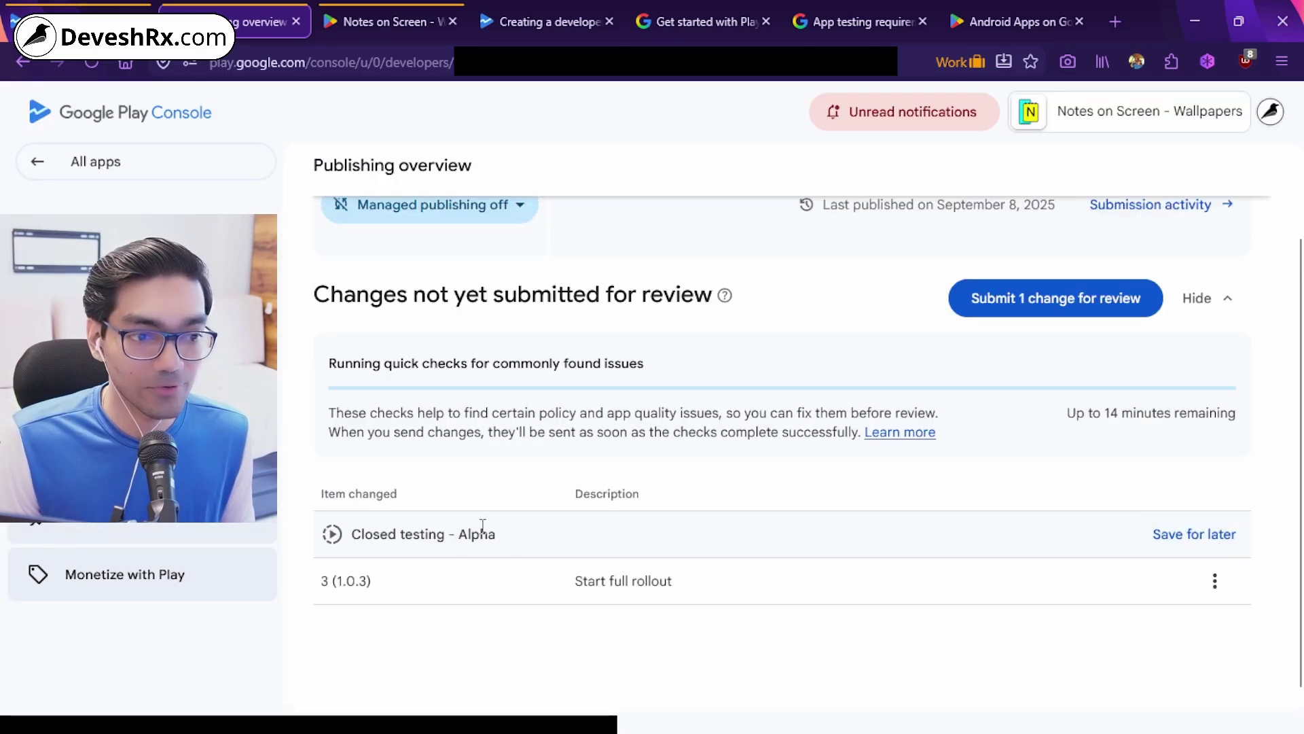
{"action": "left_click", "coordinate": [1000, 302]}
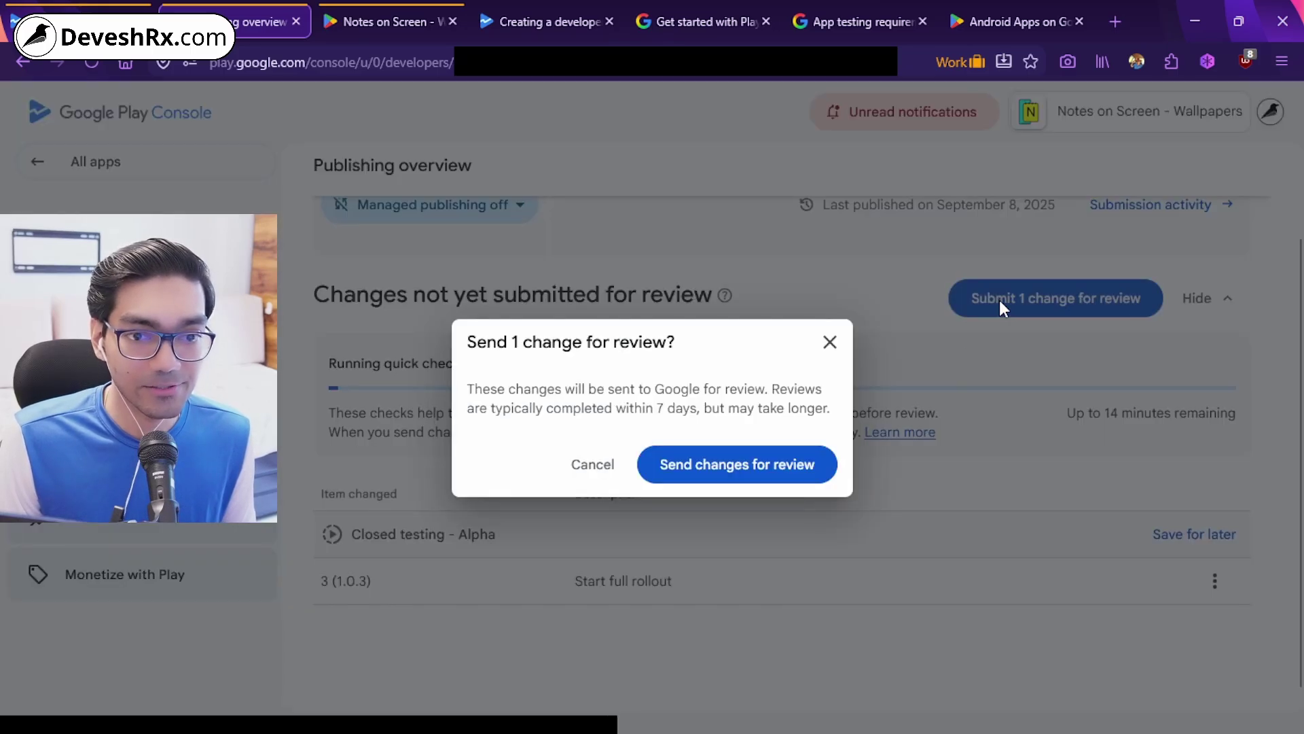
{"action": "left_click", "coordinate": [735, 472]}
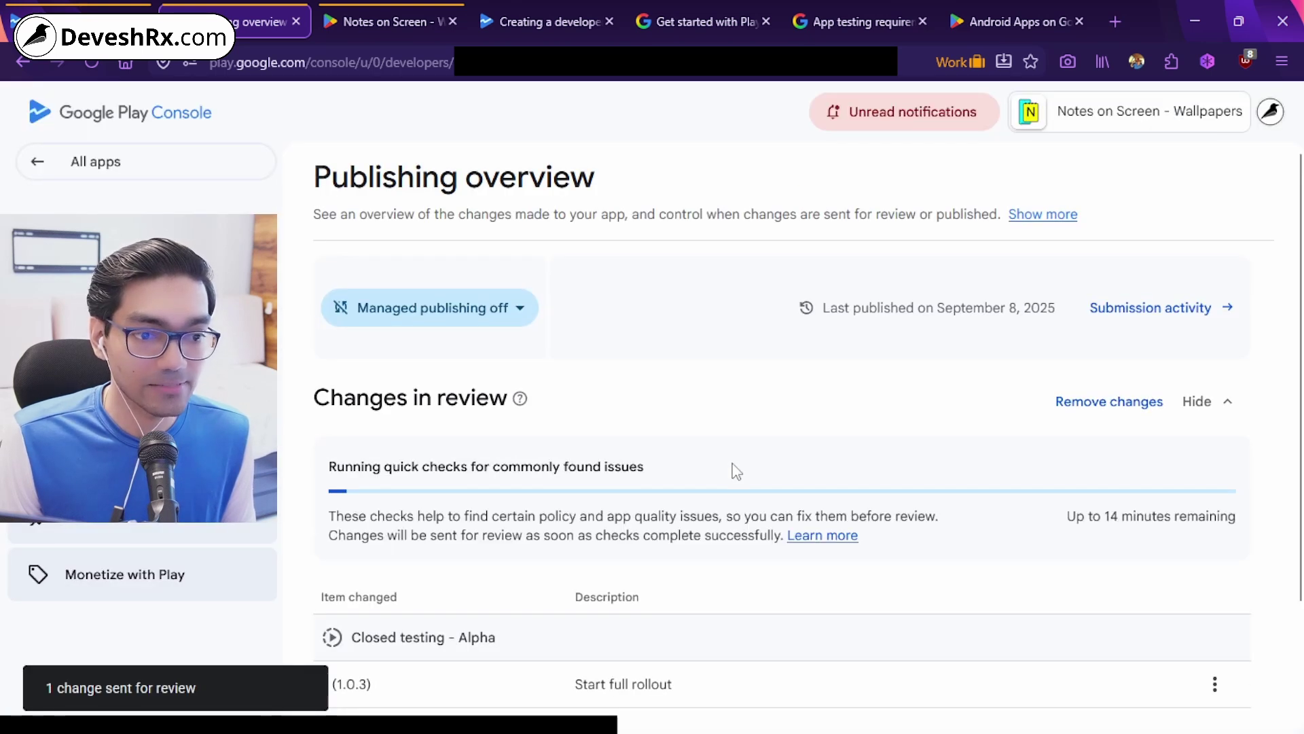
{"action": "scroll", "coordinate": [734, 471], "scroll_direction": "down", "scroll_amount": 2}
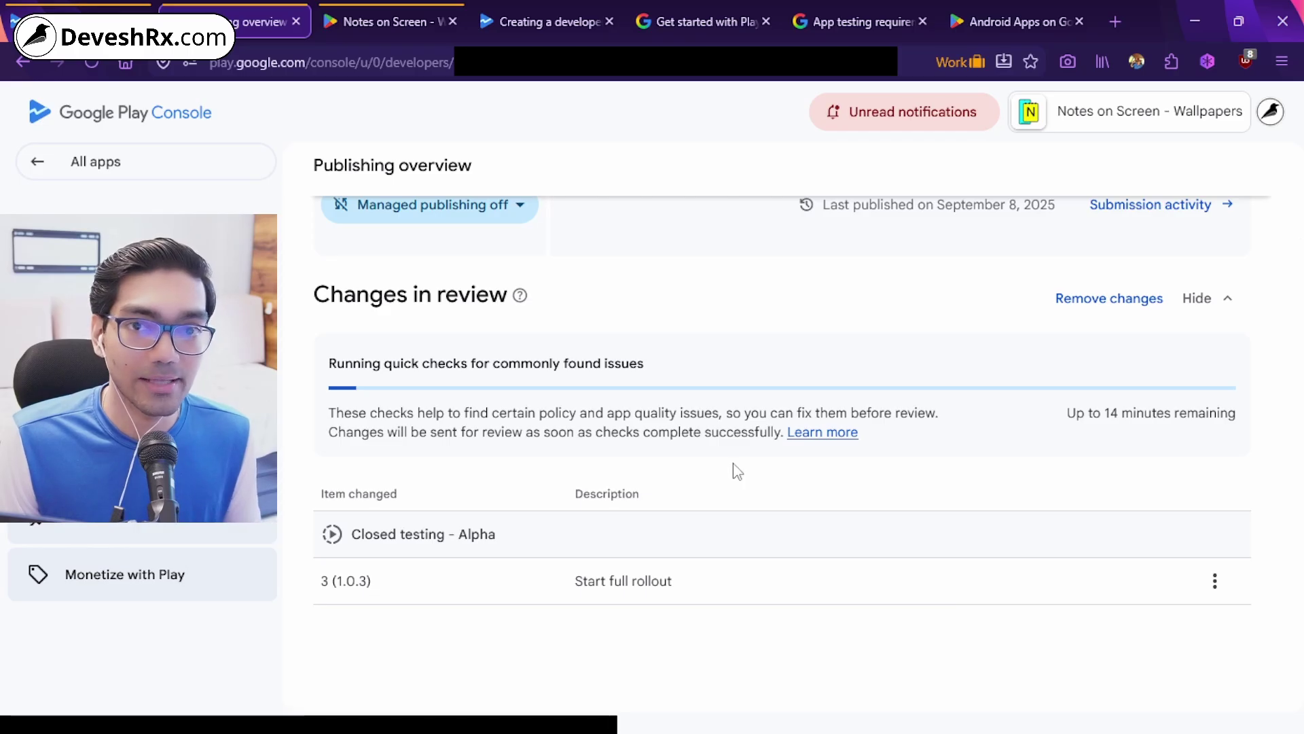
{"action": "scroll", "coordinate": [866, 265], "scroll_direction": "up", "scroll_amount": 3}
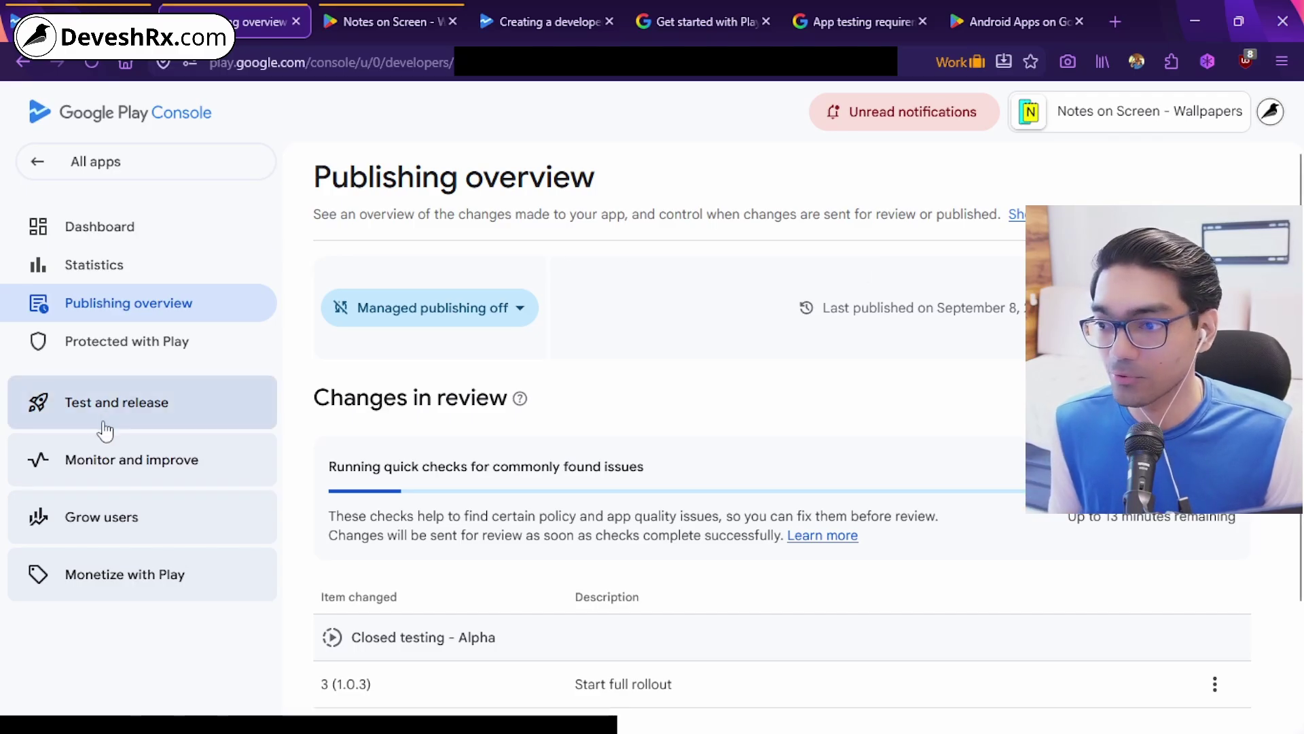
Open a new production release under Test and release, and look at its app bundle upload area
{"action": "left_click", "coordinate": [89, 407]}
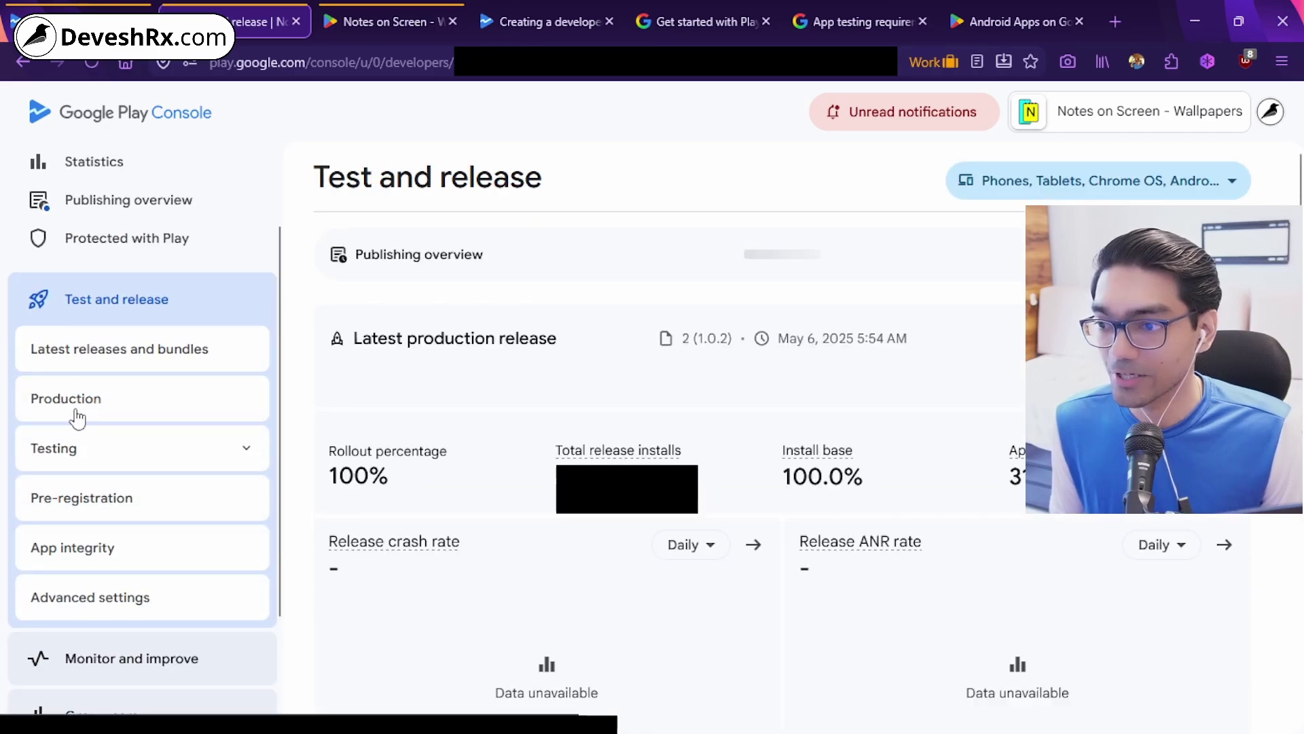
{"action": "left_click", "coordinate": [68, 401]}
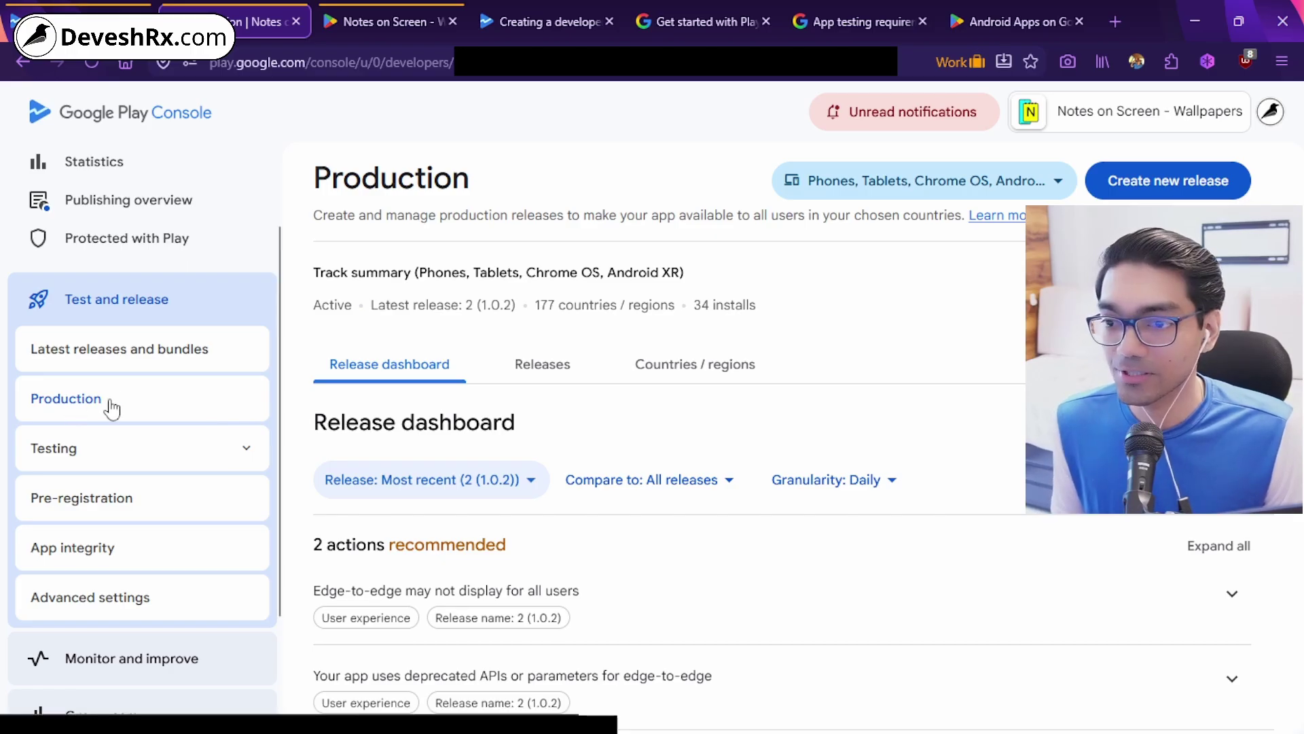
{"action": "left_click", "coordinate": [1136, 195]}
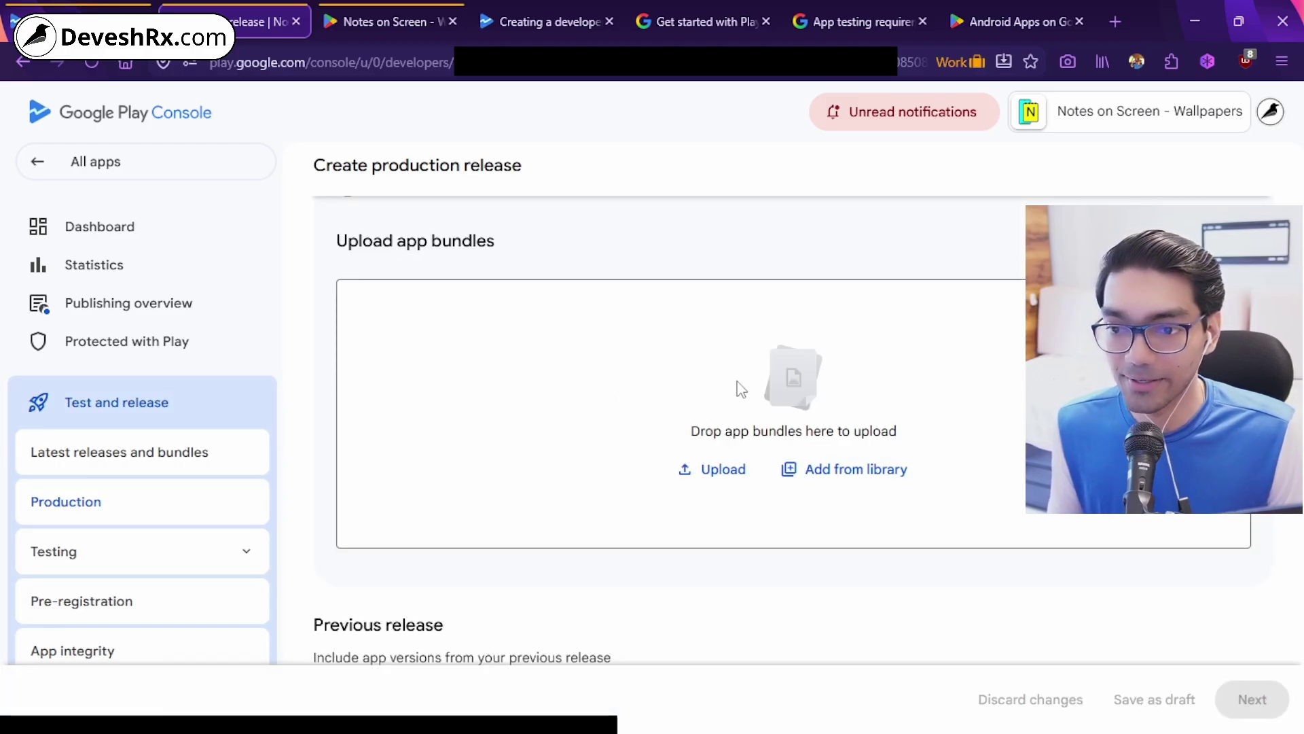
{"action": "scroll", "coordinate": [1070, 590], "scroll_direction": "up", "scroll_amount": 3}
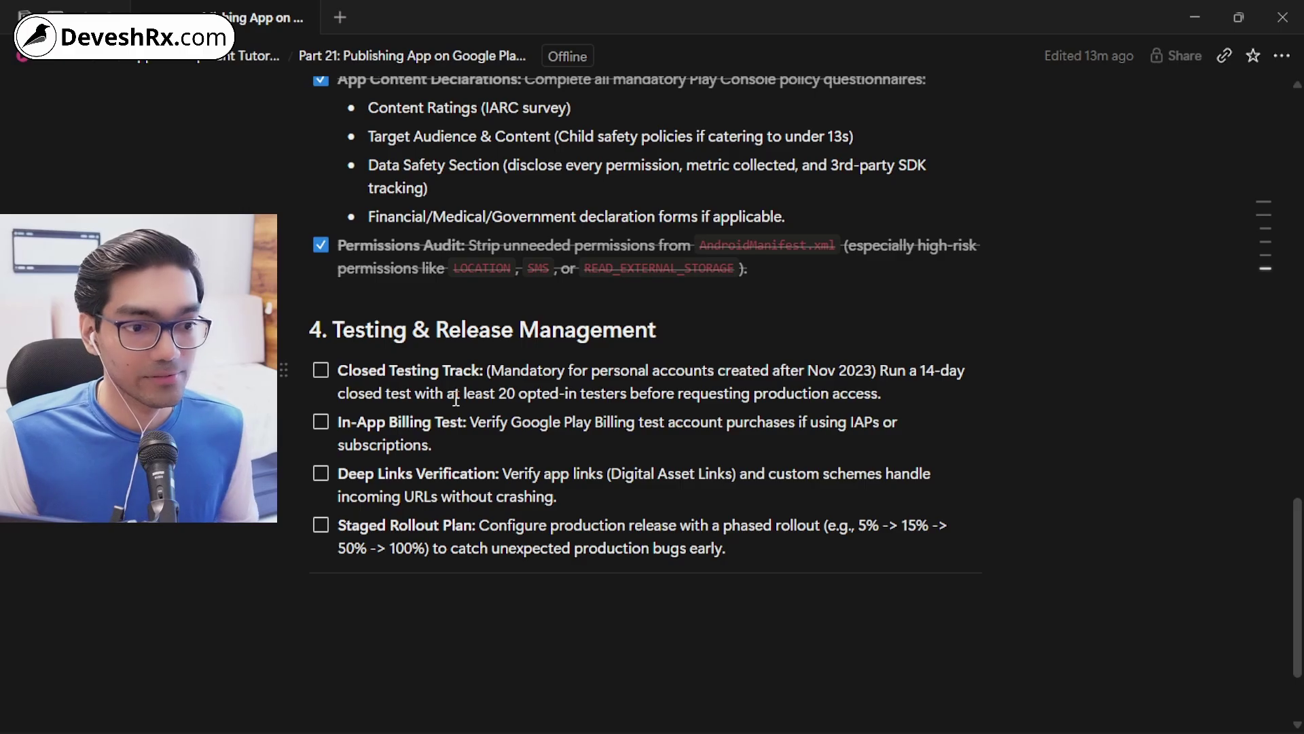
In the Notion checklist, tick off Closed Testing Track, In-App Billing Test, Deep Links Verification and Staged Rollout Plan
{"action": "left_click", "coordinate": [321, 370]}
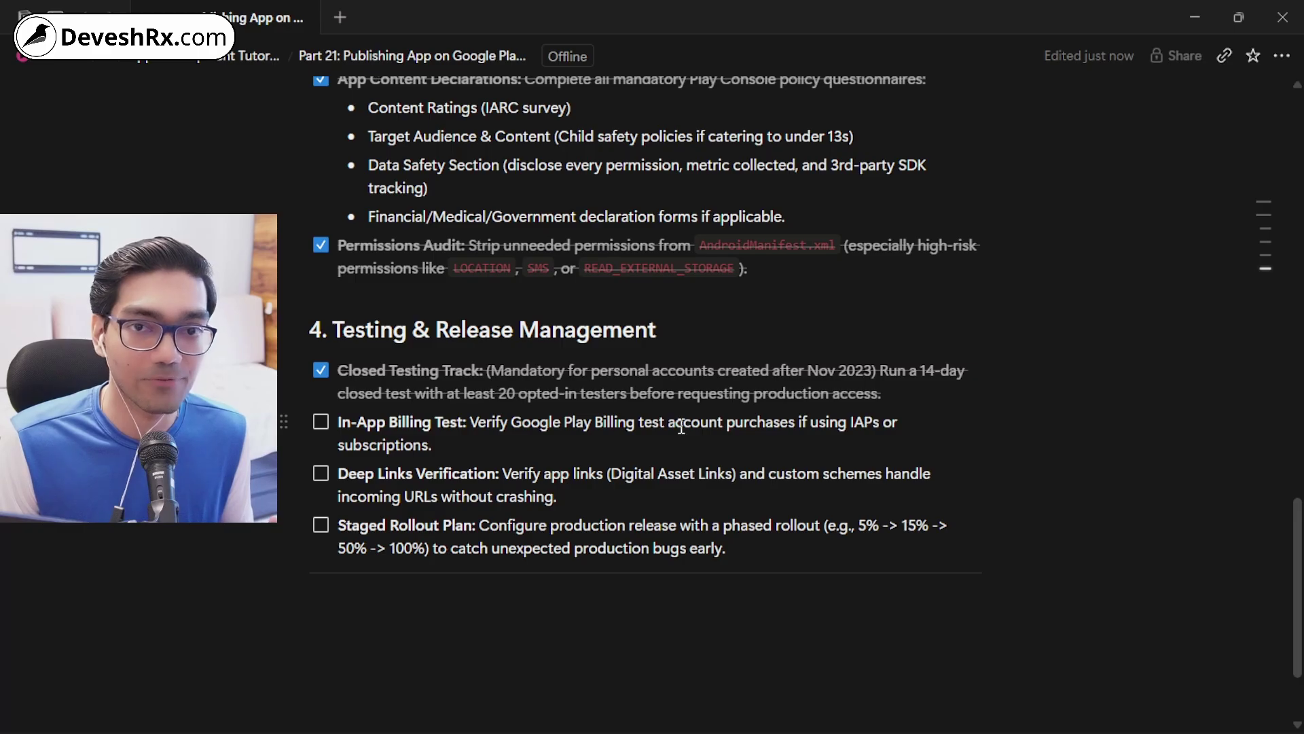
{"action": "left_click", "coordinate": [320, 422]}
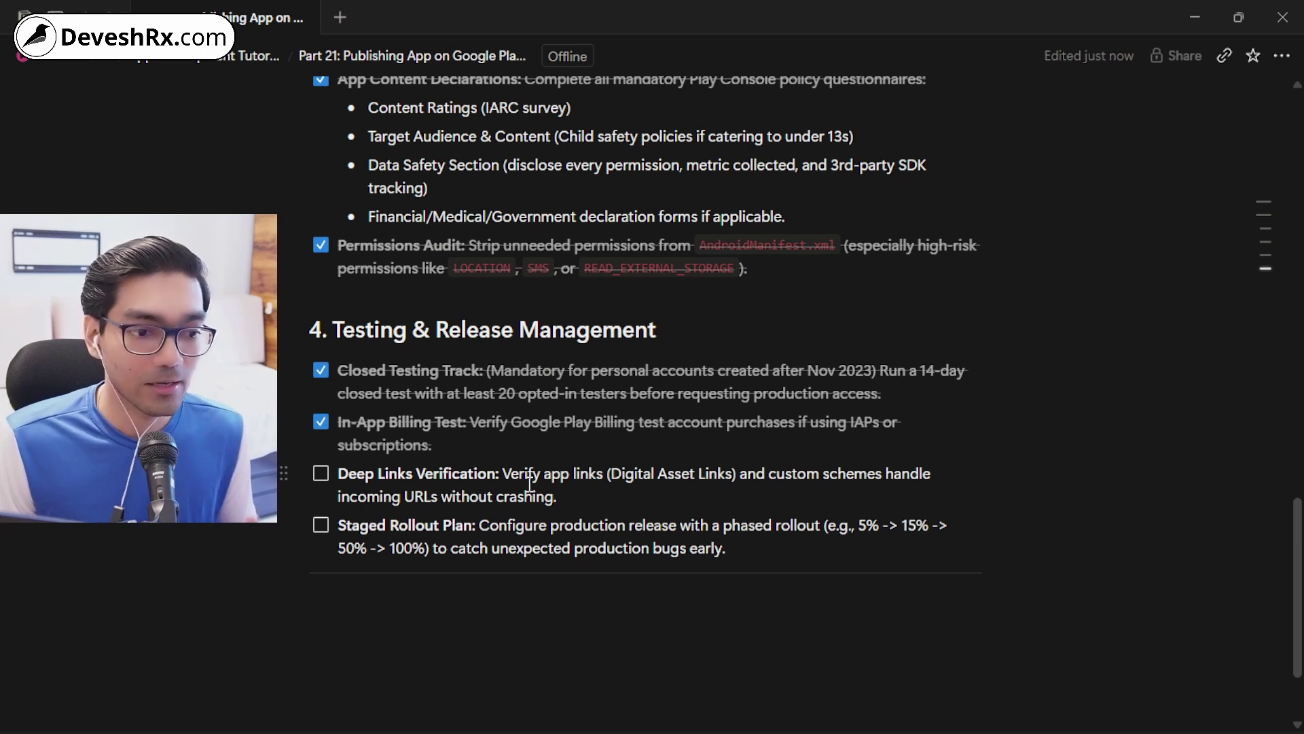
{"action": "scroll", "coordinate": [530, 483], "scroll_direction": "down", "scroll_amount": 2}
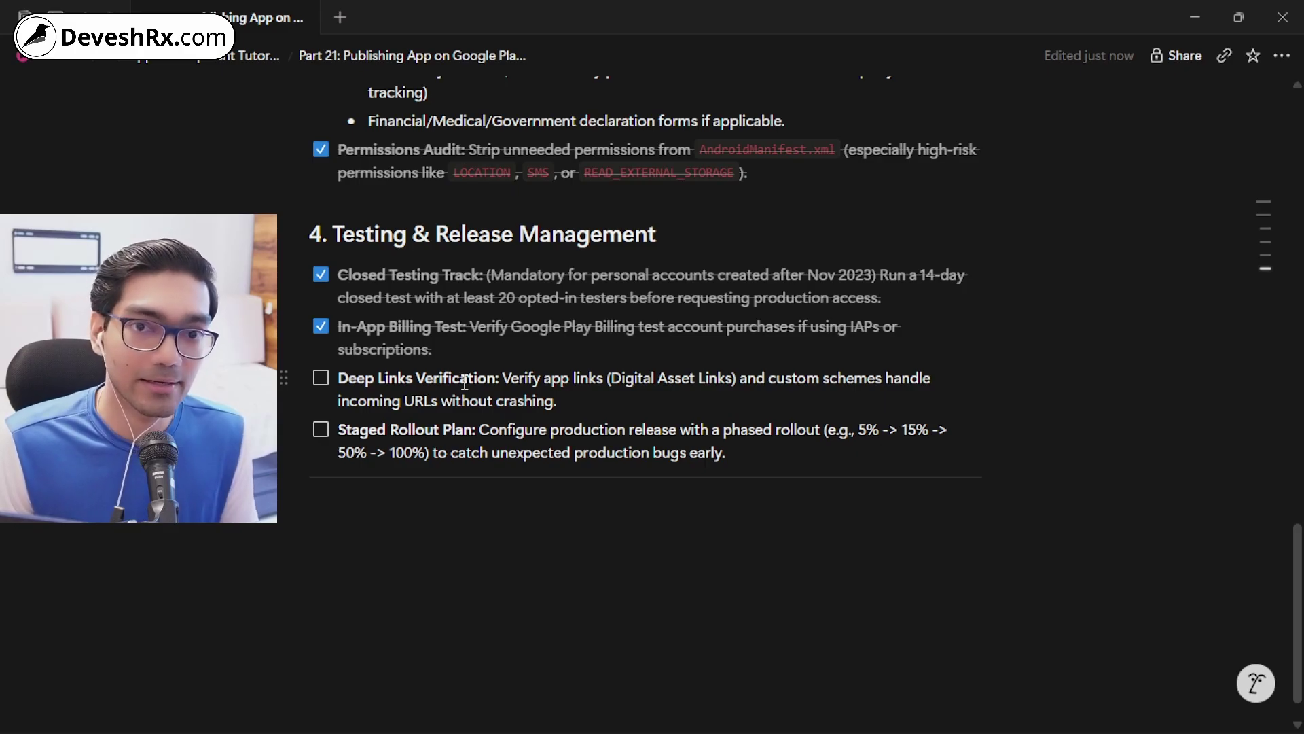
{"action": "key", "text": "ctrl+Return"}
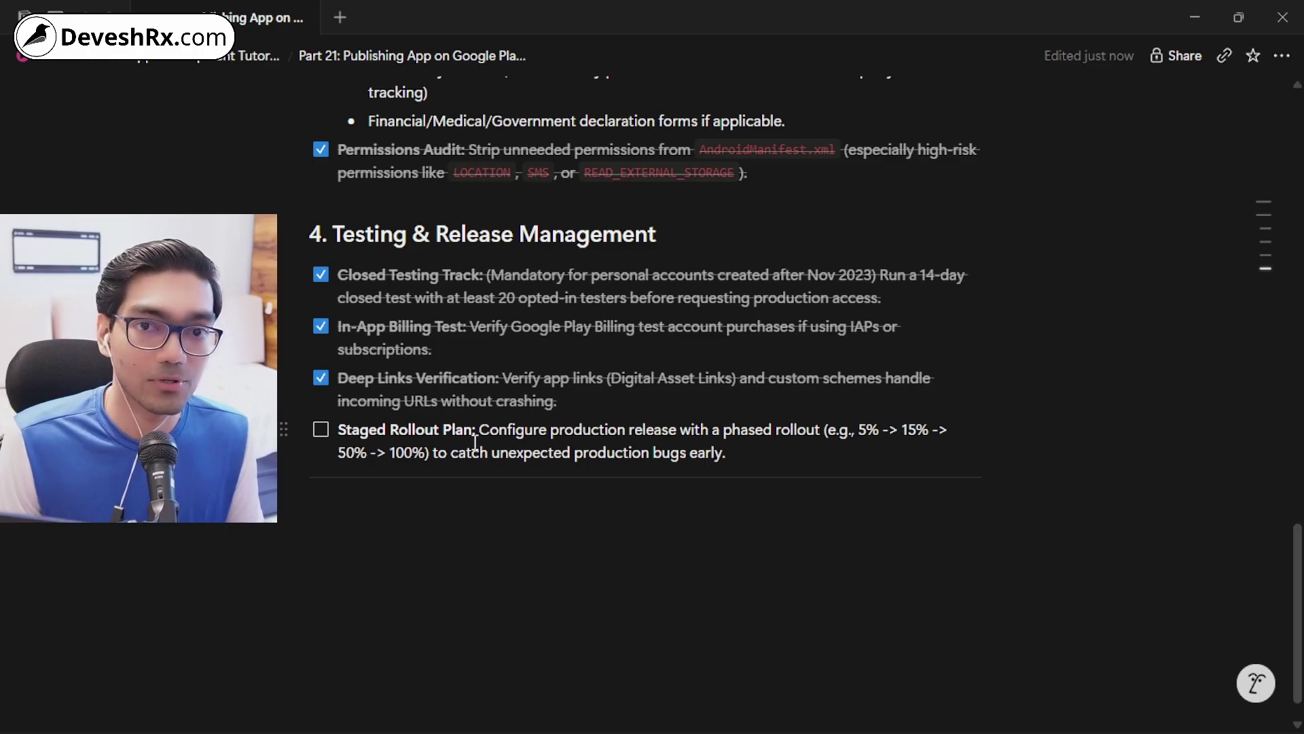
{"action": "left_click", "coordinate": [320, 430]}
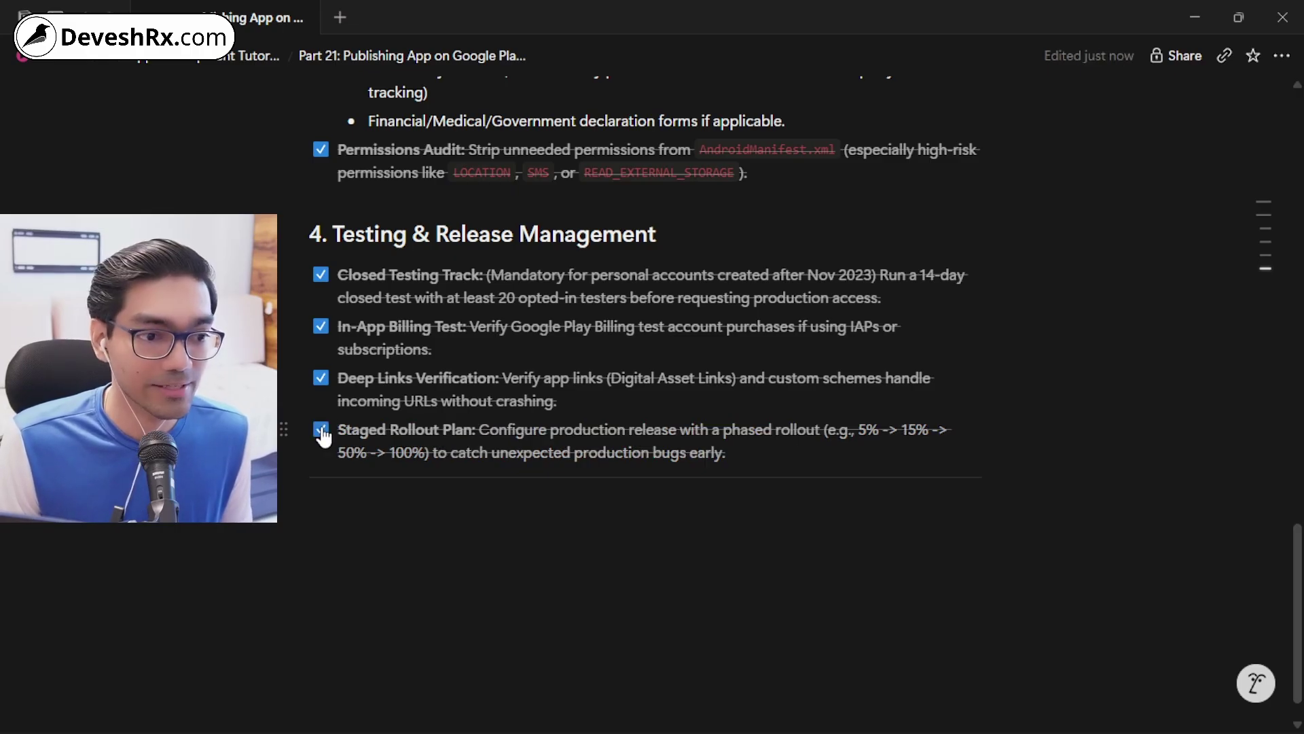